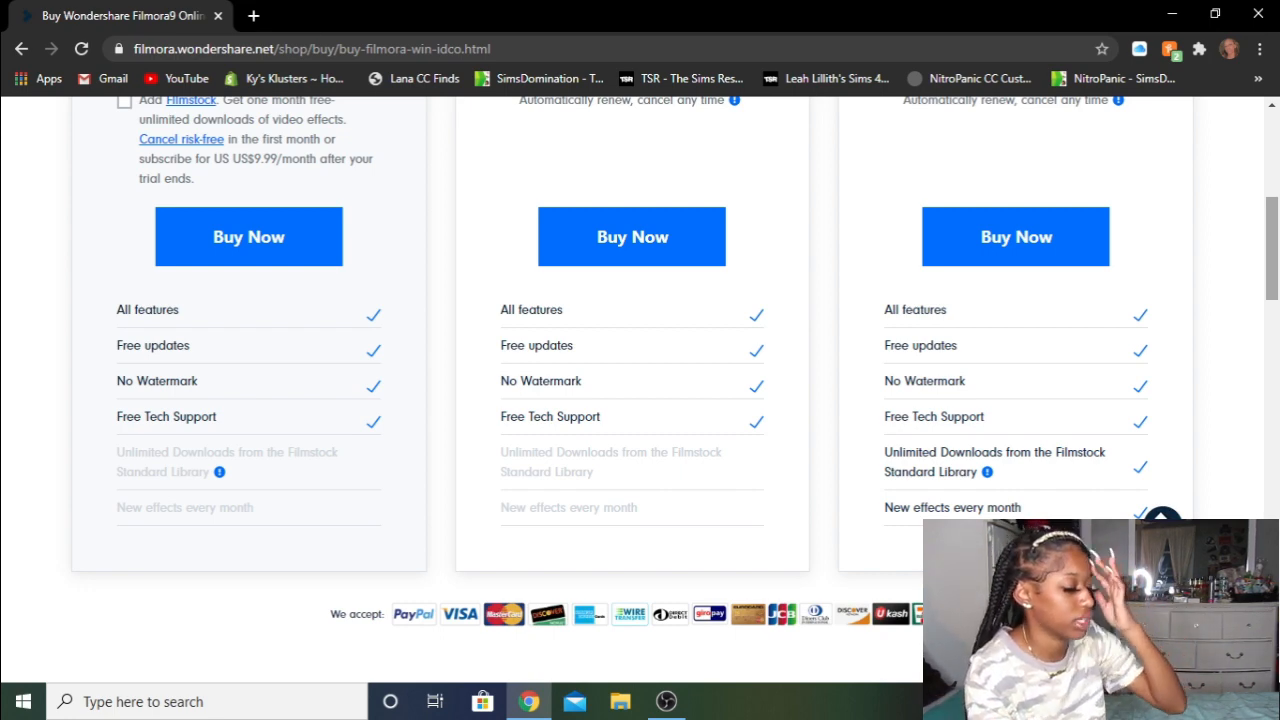
Compare the prices and features of the Lifetime, Annual and Annual Bundle plans on the Filmora9 purchase page.
{"action": "scroll", "coordinate": [640, 390], "scroll_direction": "up", "scroll_amount": 2}
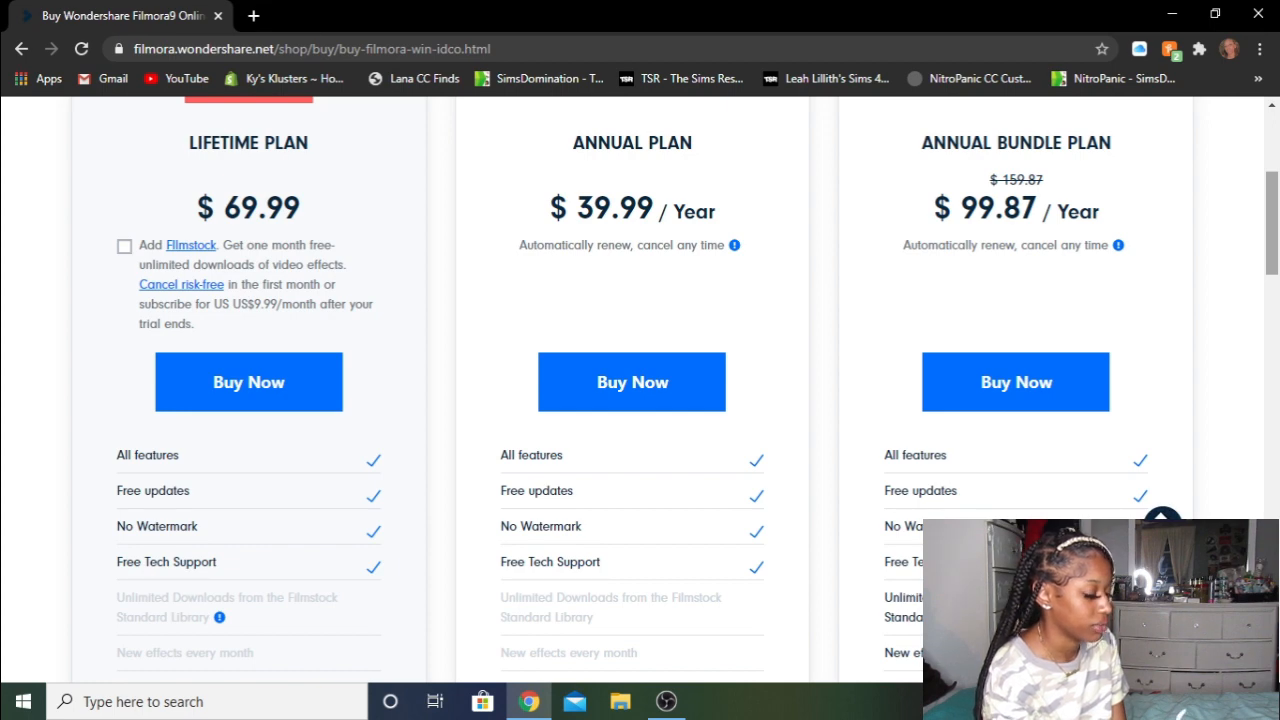
{"action": "scroll", "coordinate": [640, 390], "scroll_direction": "up", "scroll_amount": 1}
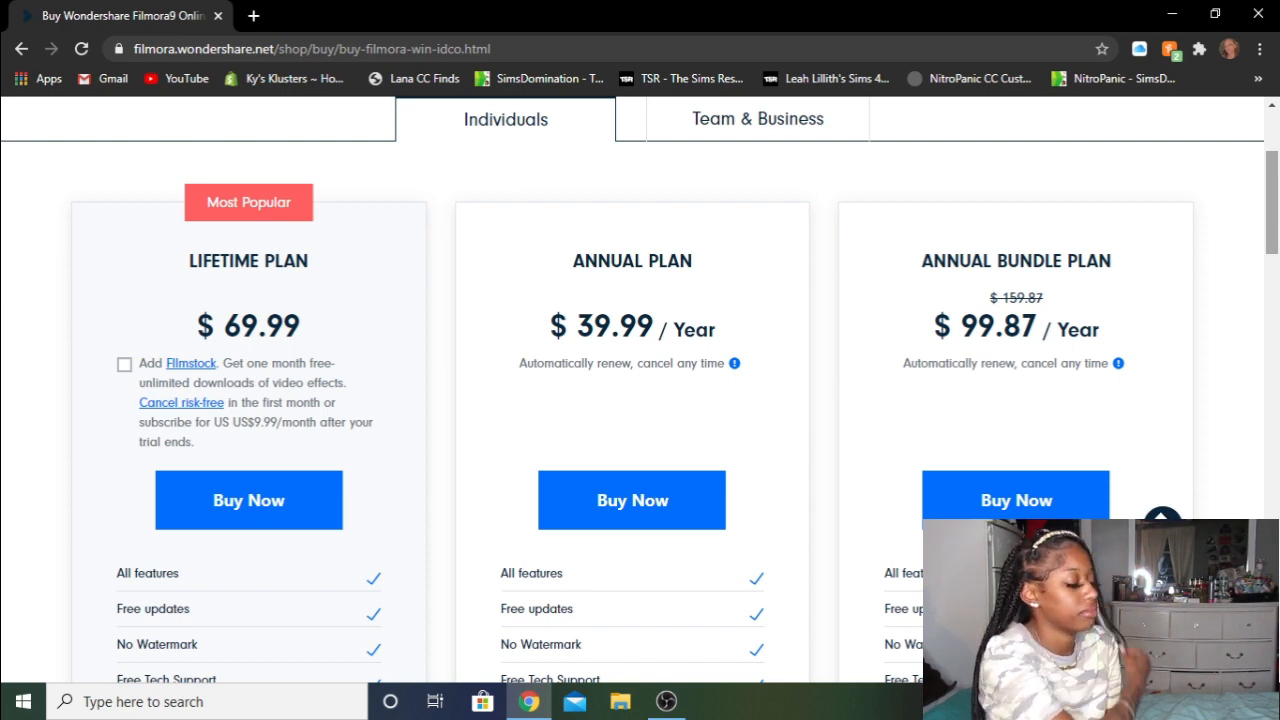
{"action": "scroll", "coordinate": [640, 390], "scroll_direction": "down", "scroll_amount": 7}
{"action": "scroll", "coordinate": [640, 390], "scroll_direction": "up", "scroll_amount": 6}
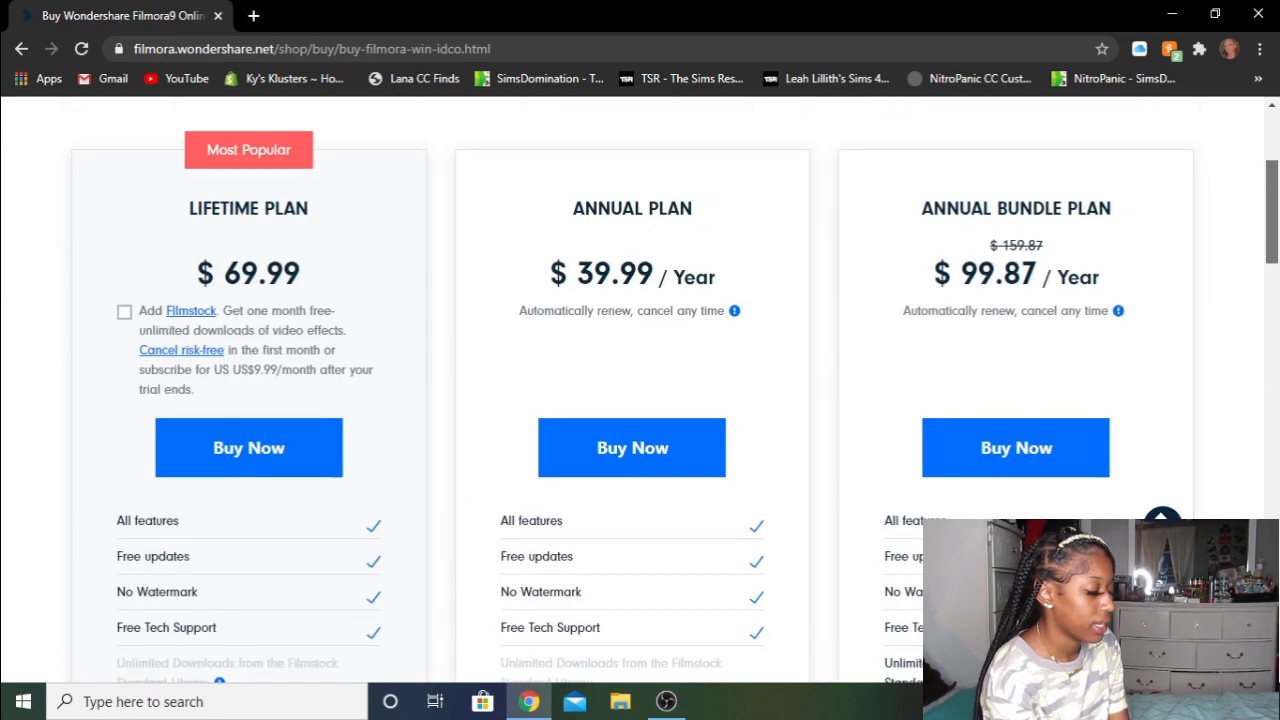
{"action": "scroll", "coordinate": [640, 390], "scroll_direction": "down", "scroll_amount": 2}
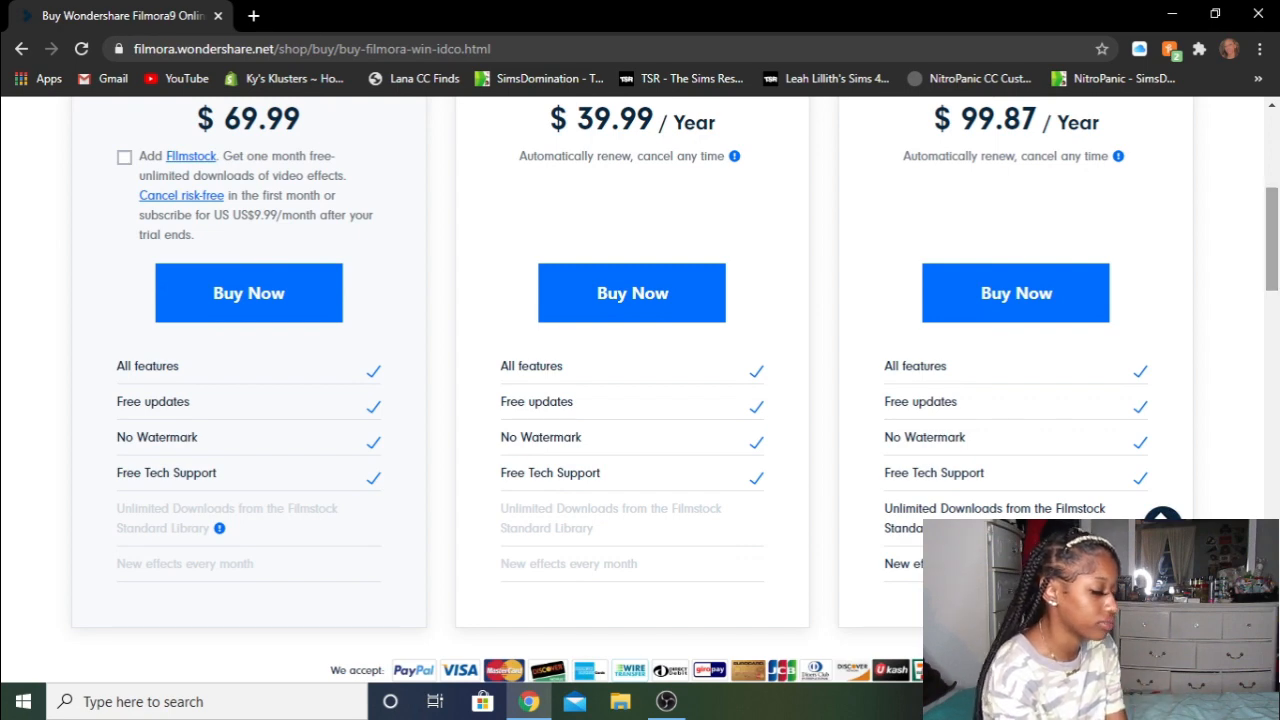
{"action": "scroll", "coordinate": [640, 390], "scroll_direction": "down", "scroll_amount": 4}
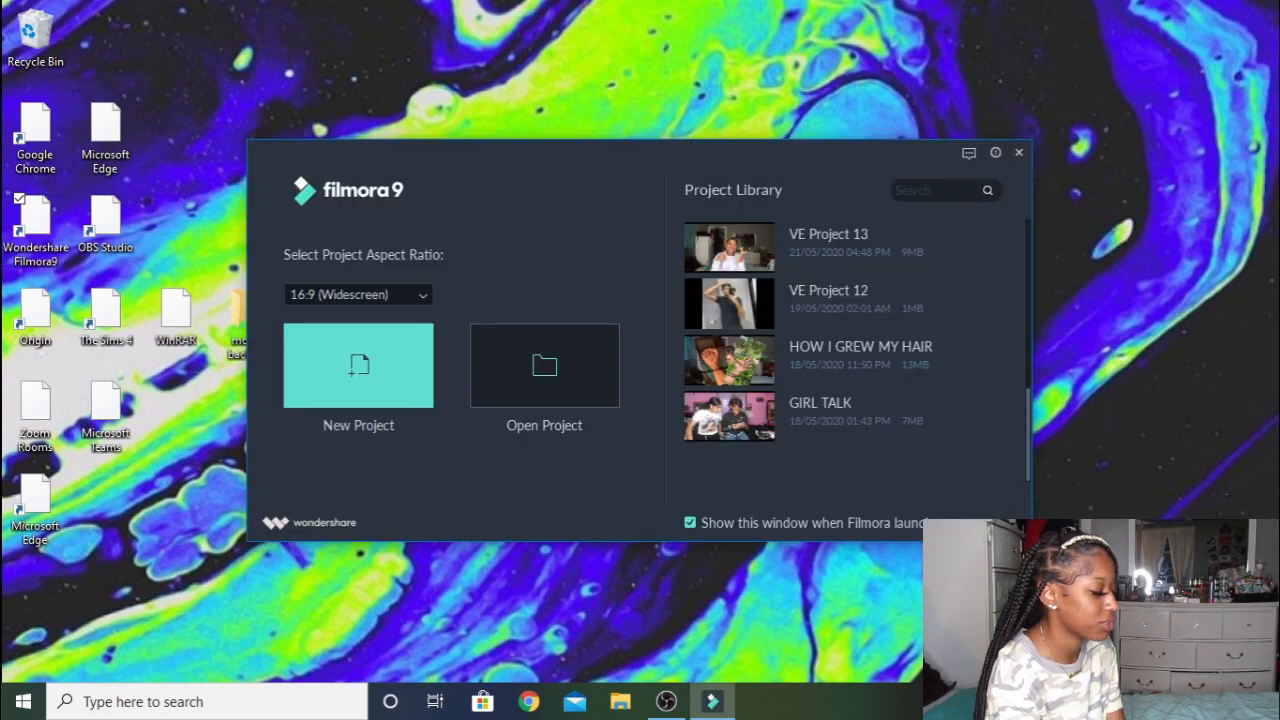
Create a new 16:9 (Widescreen) project and import MVI_0249, plus INTRO uzi, new intro 2 and new intro 3 from the youtube editing $tuff folder.
{"action": "left_click", "coordinate": [358, 366]}
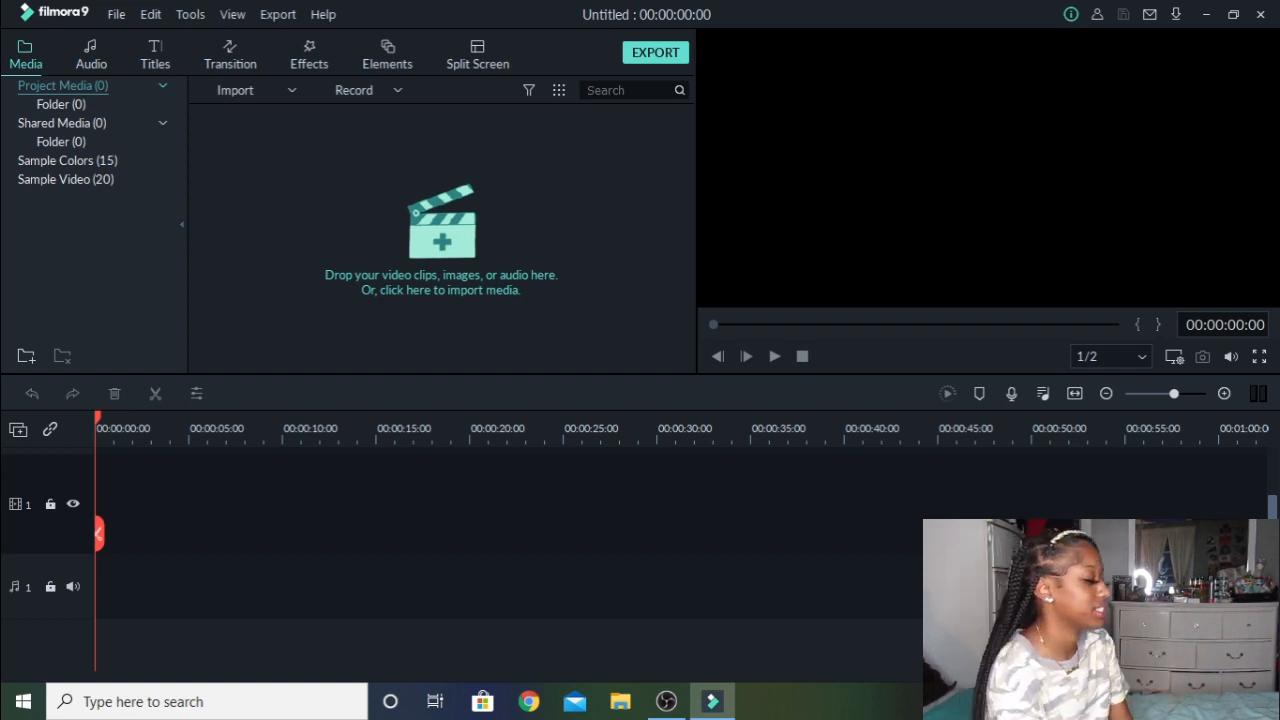
{"action": "key", "text": "ctrl+i"}
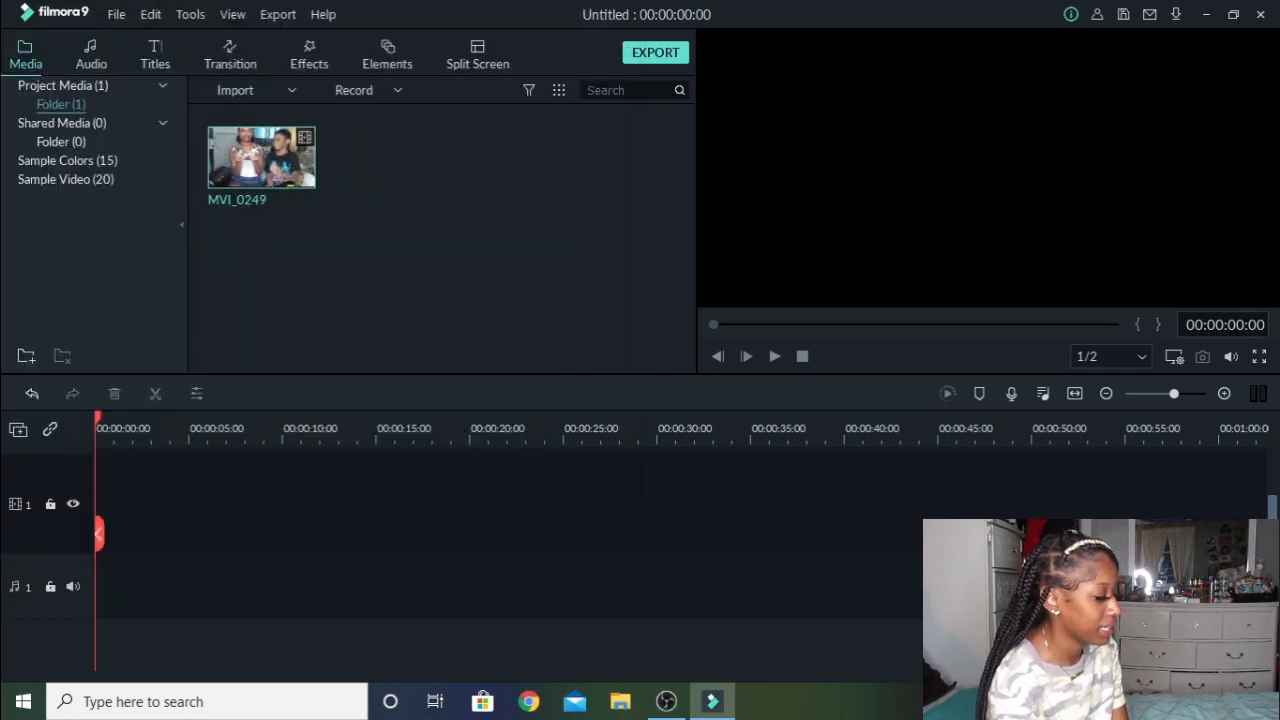
{"action": "left_click", "coordinate": [291, 91]}
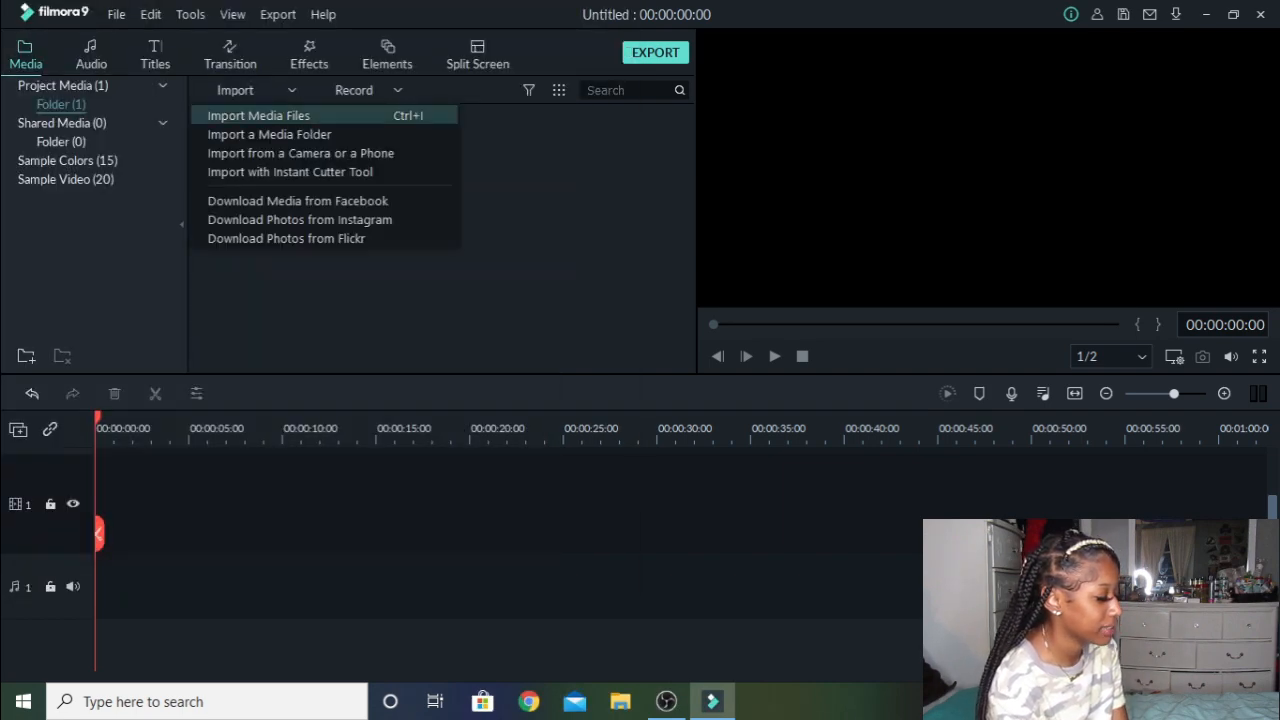
{"action": "left_click", "coordinate": [288, 116]}
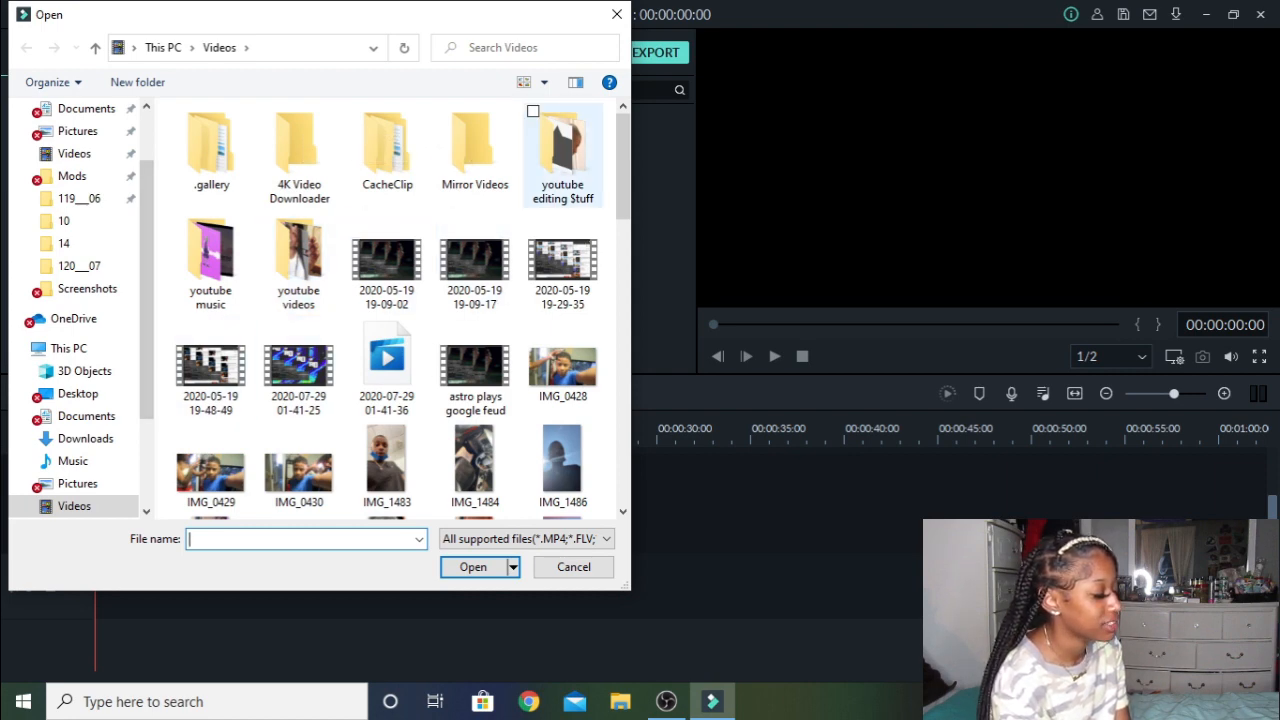
{"action": "double_click", "coordinate": [558, 155]}
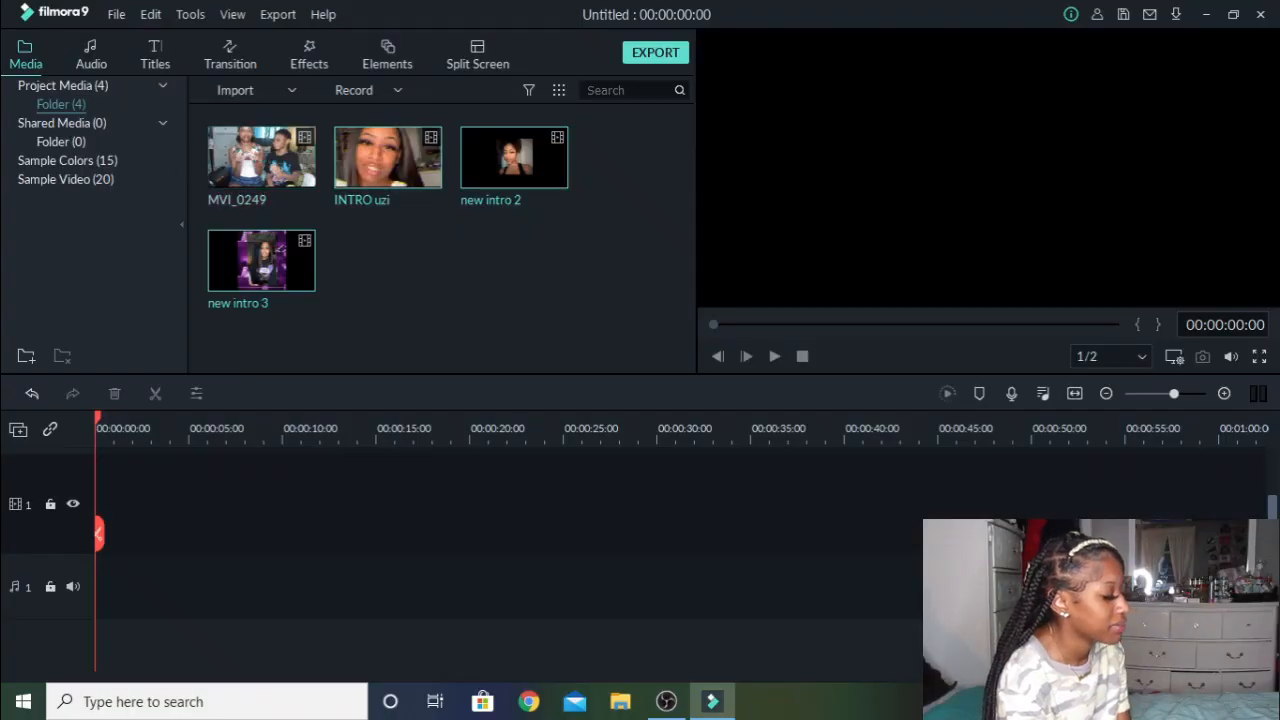
Place MVI_0249 at the start of video track 1 and match the project settings to the media at 1920 x 1080 30fps.
{"action": "mouse_move", "coordinate": [261, 157]}
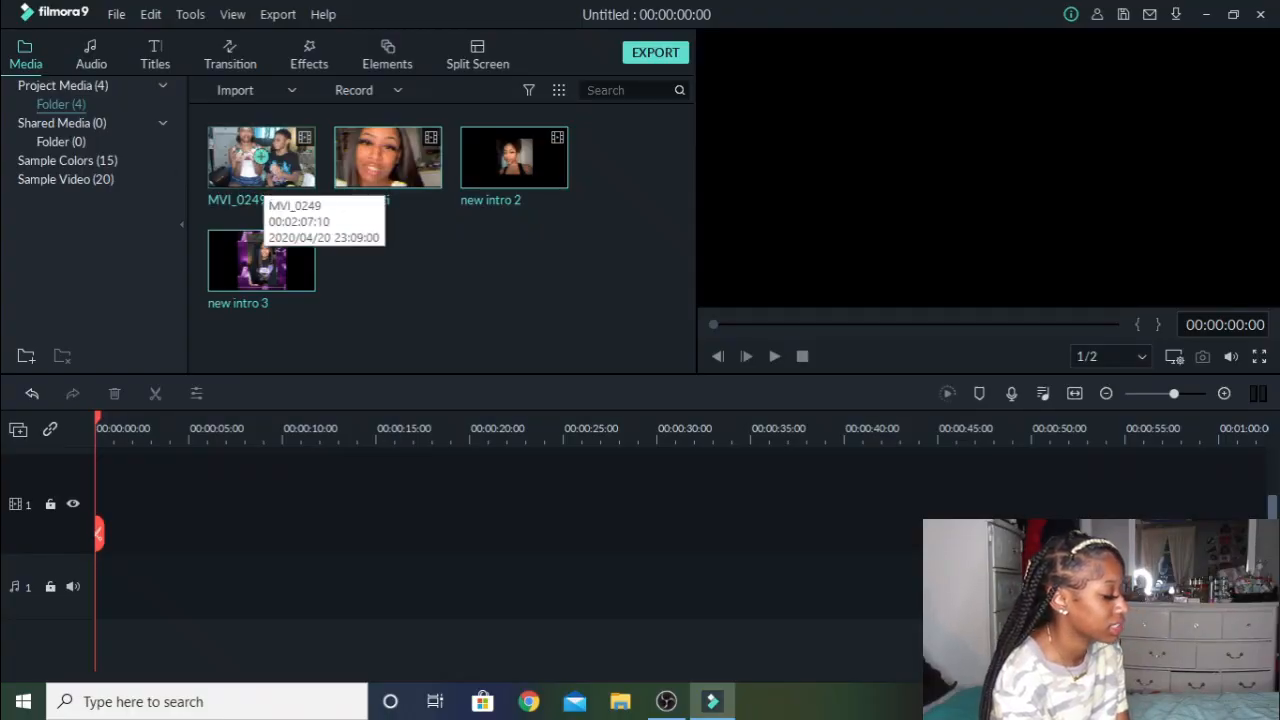
{"action": "left_click_drag", "start_coordinate": [260, 174], "coordinate": [112, 564]}
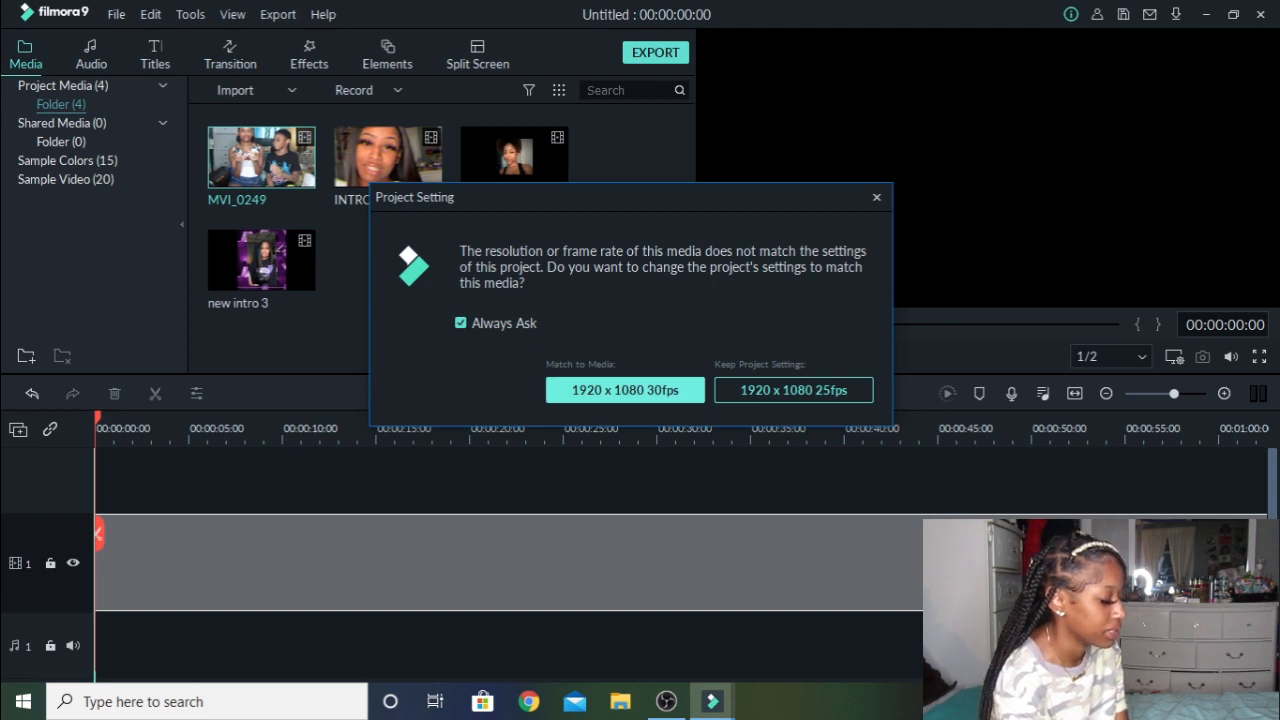
{"action": "left_click", "coordinate": [625, 390]}
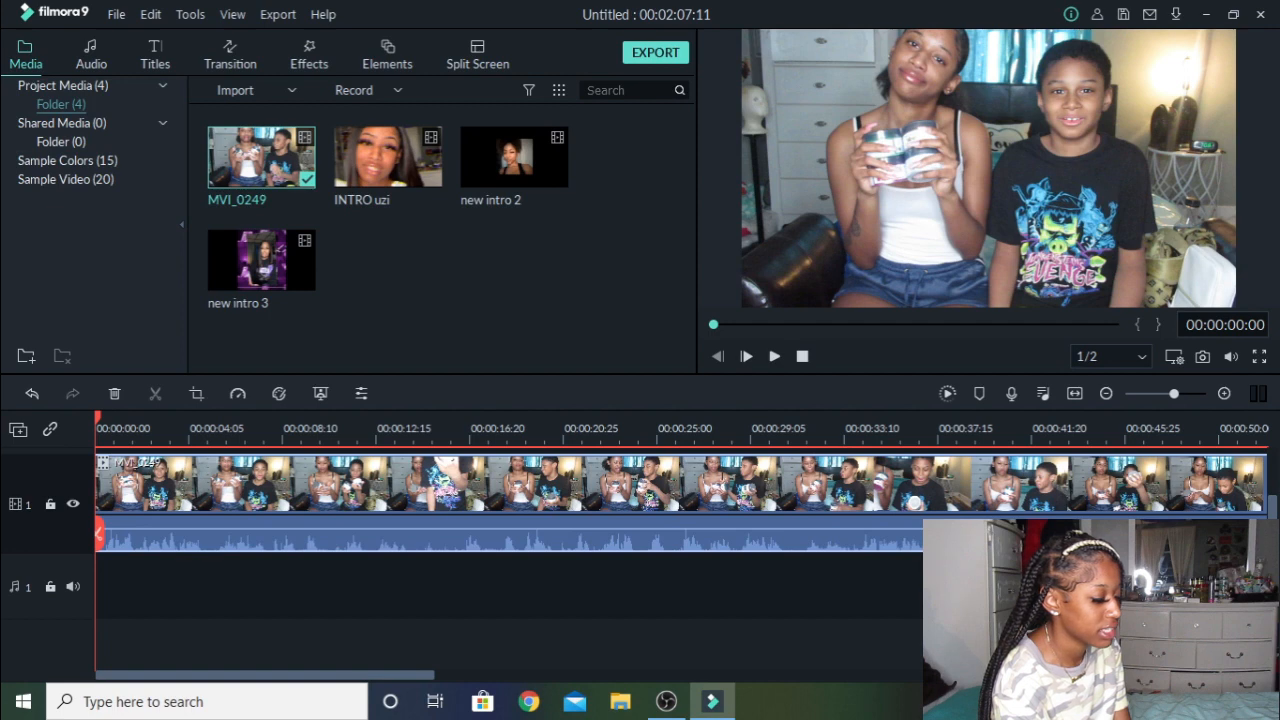
Play the opening of the MVI_0249 clip and split it at 00:00:07:03.
{"action": "left_click_drag", "start_coordinate": [1174, 394], "coordinate": [1146, 394]}
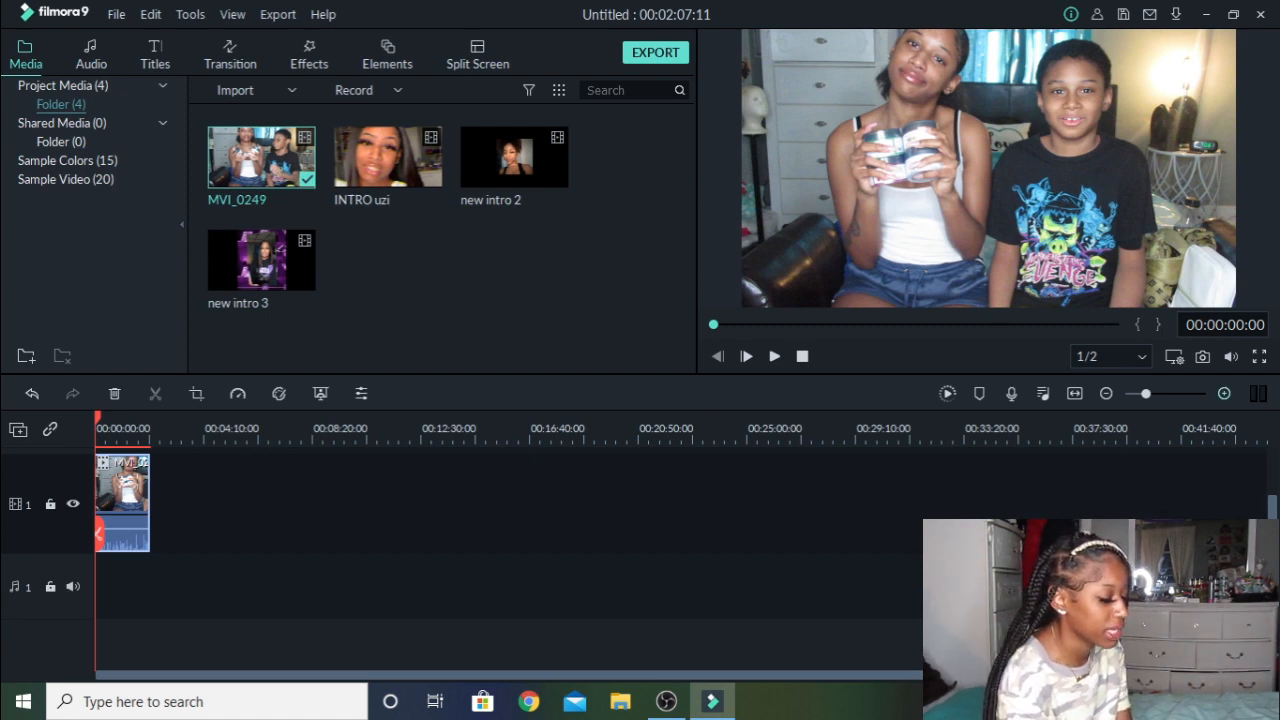
{"action": "left_click_drag", "start_coordinate": [1146, 394], "coordinate": [1174, 394]}
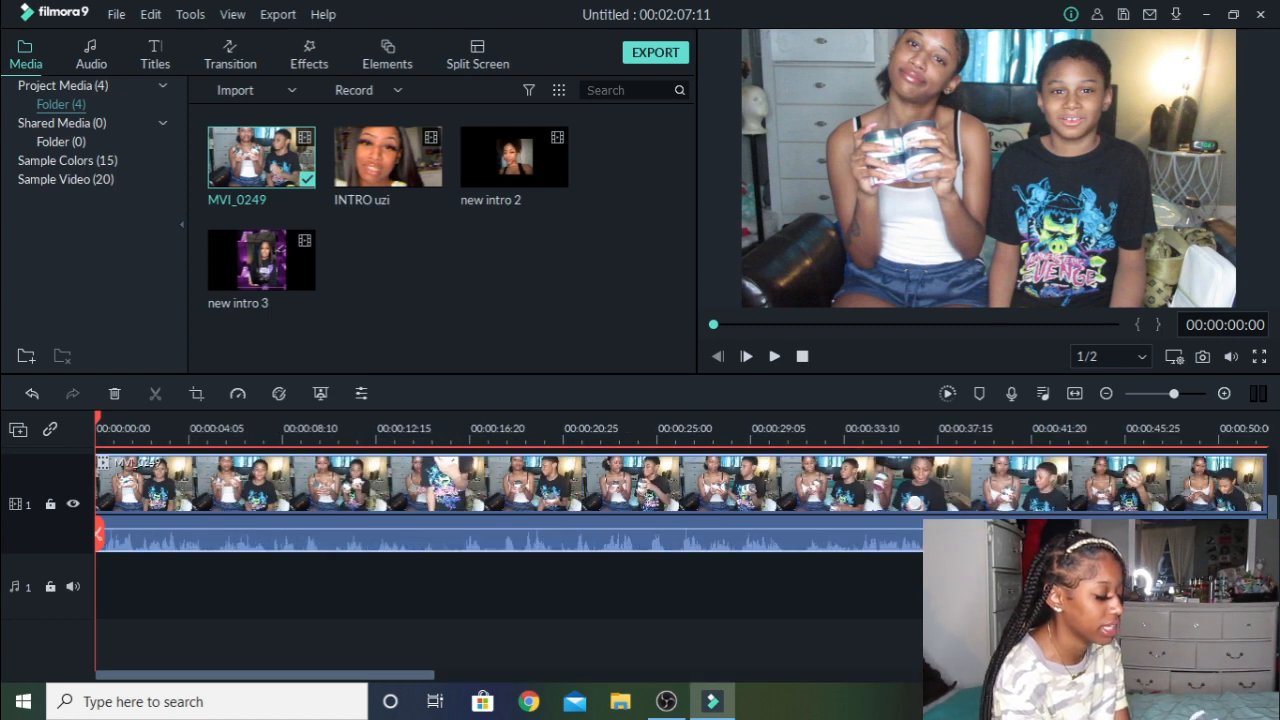
{"action": "left_click", "coordinate": [1224, 394]}
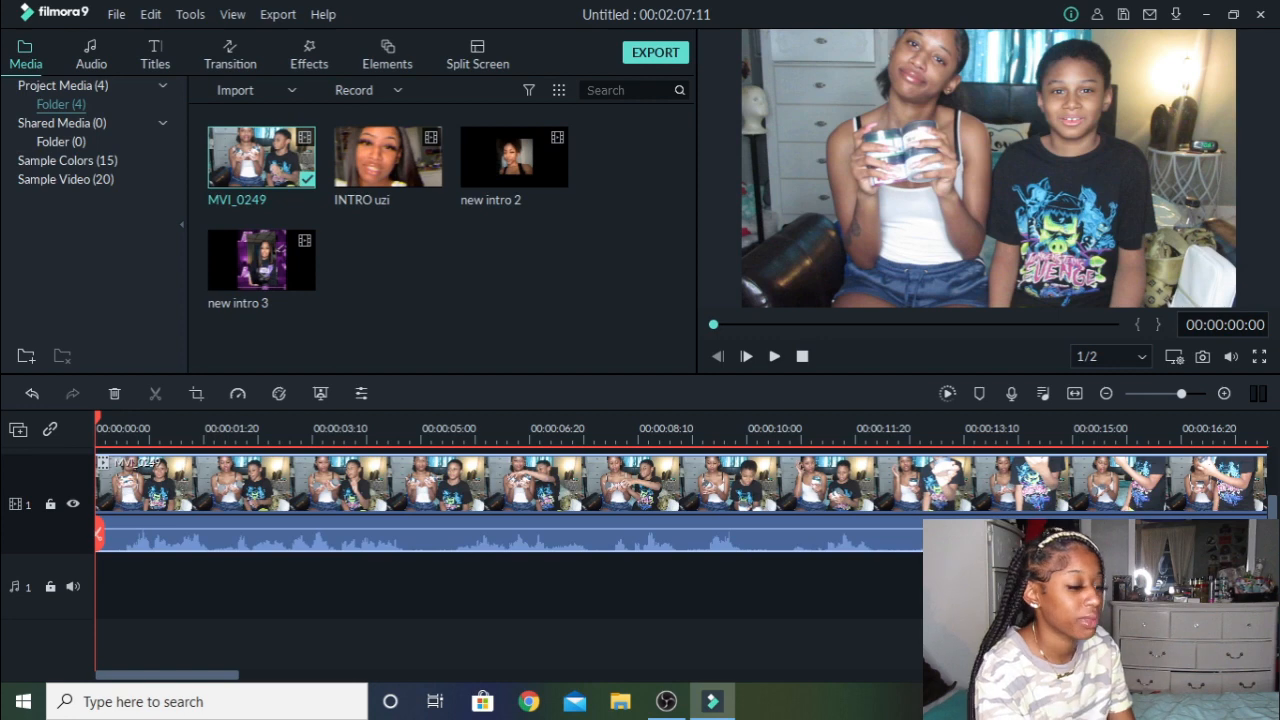
{"action": "key", "text": "space"}
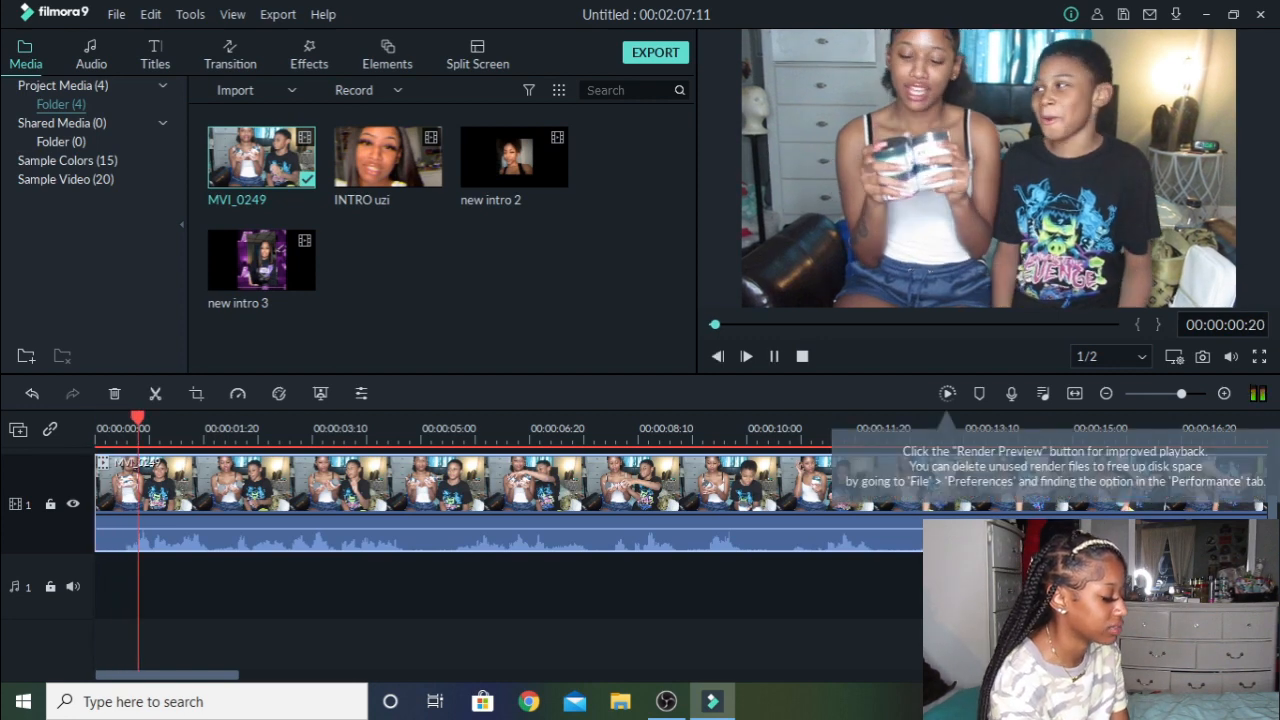
{"action": "key", "text": "space"}
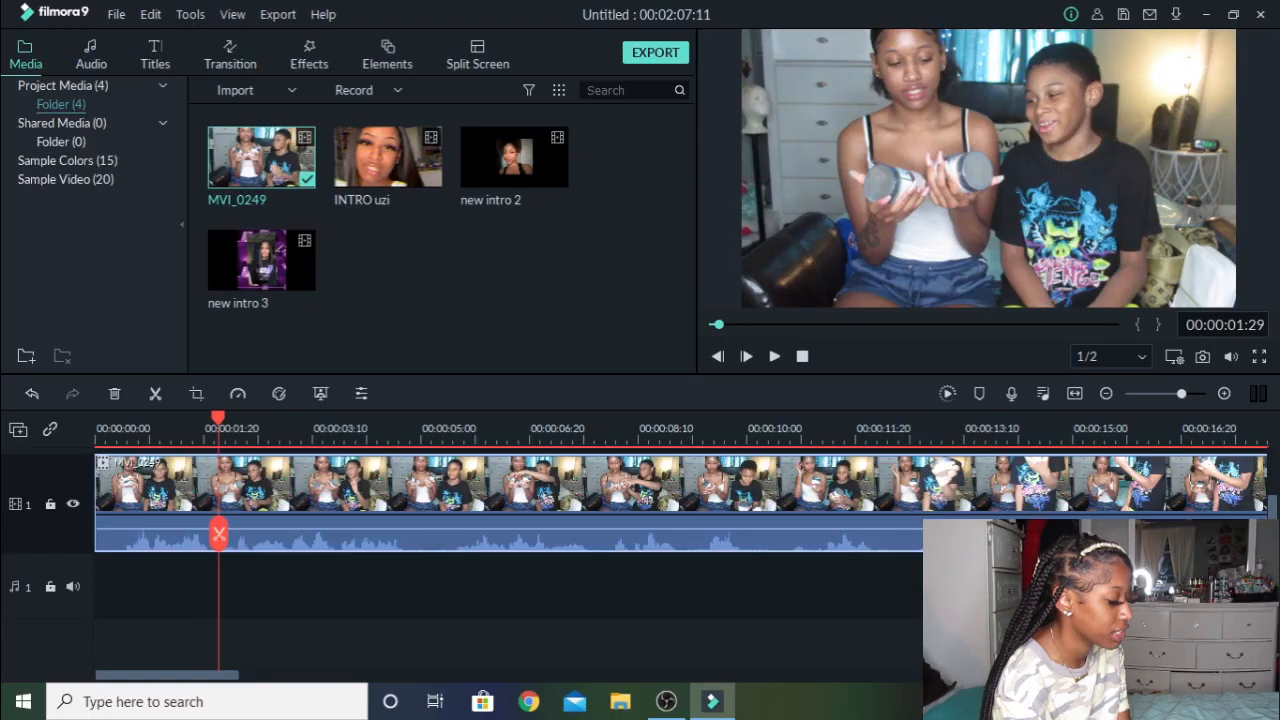
{"action": "left_click_drag", "start_coordinate": [219, 418], "coordinate": [557, 418]}
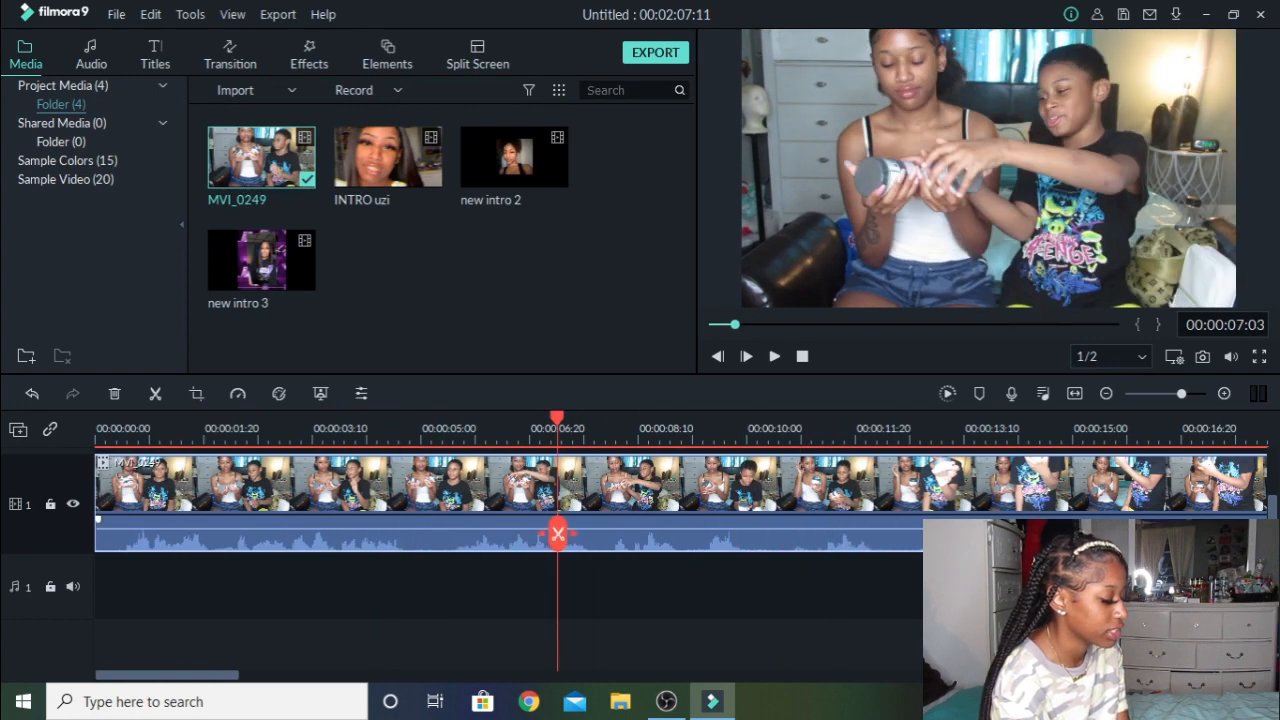
{"action": "left_click", "coordinate": [557, 533]}
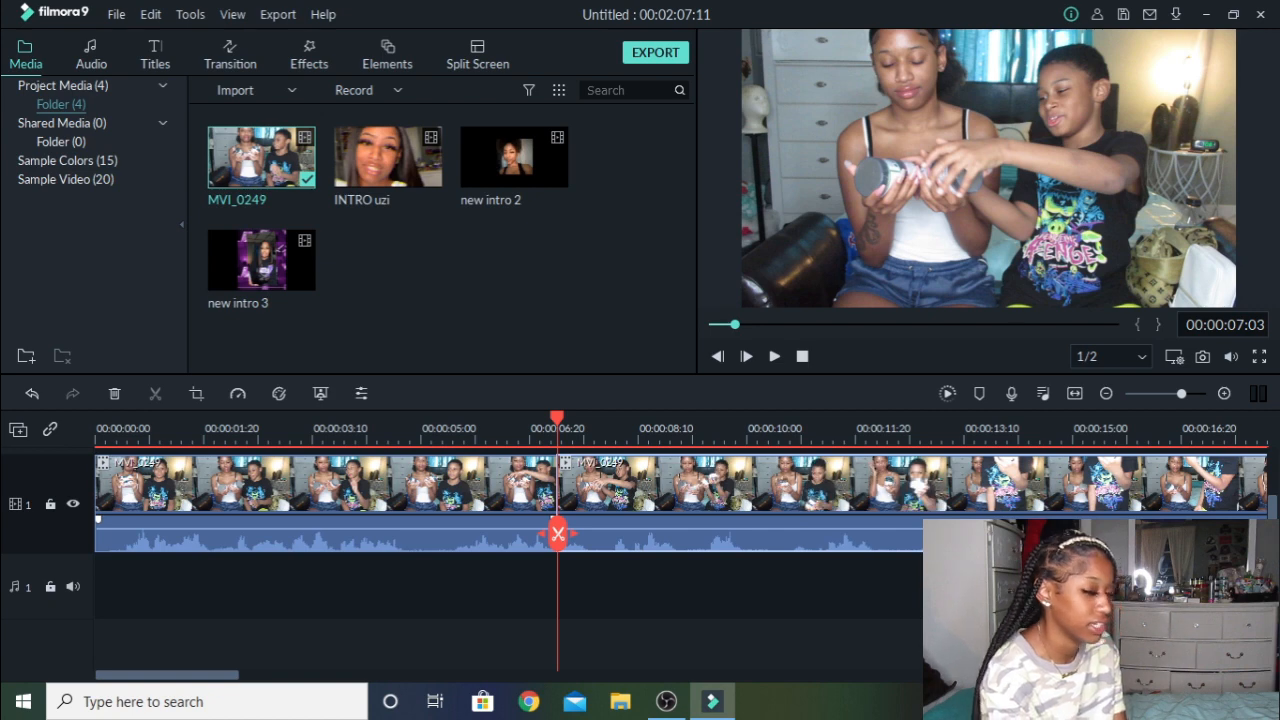
Trim the beginning of the first MVI_0249 segment so that its duration is 00:00:06:18.
{"action": "left_click_drag", "start_coordinate": [557, 540], "coordinate": [491, 521]}
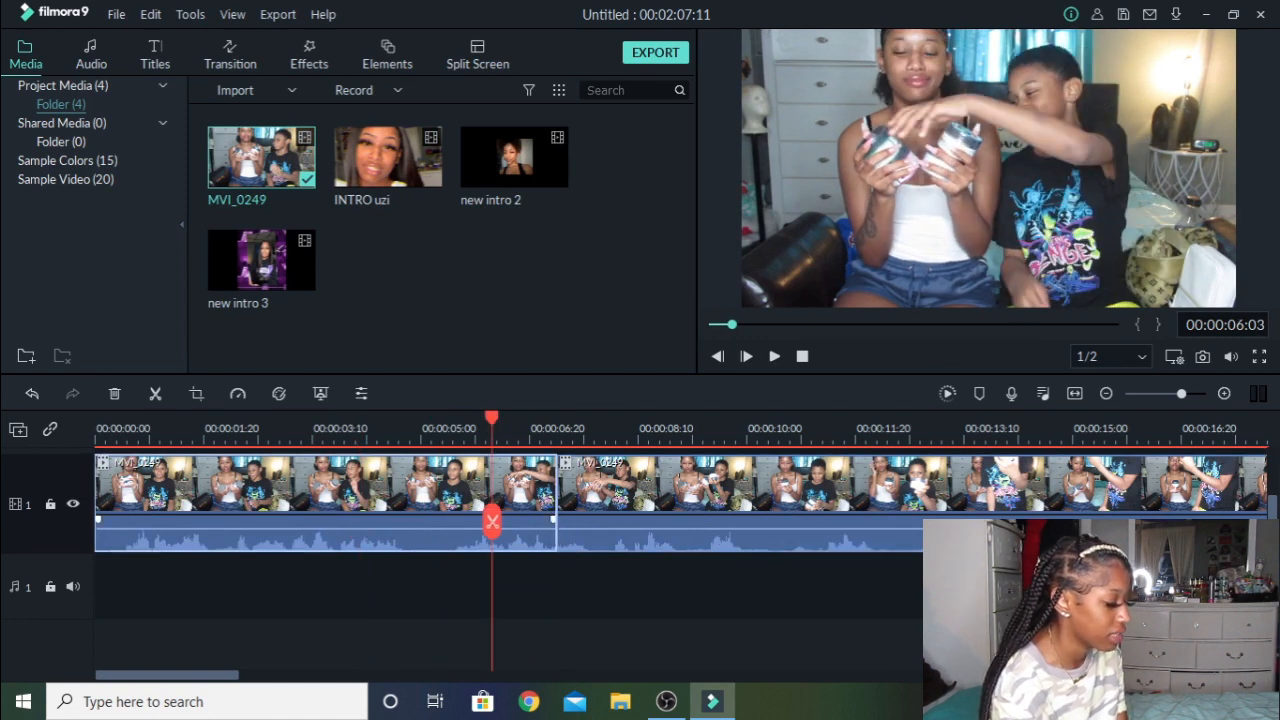
{"action": "left_click", "coordinate": [460, 590]}
{"action": "left_click", "coordinate": [420, 500]}
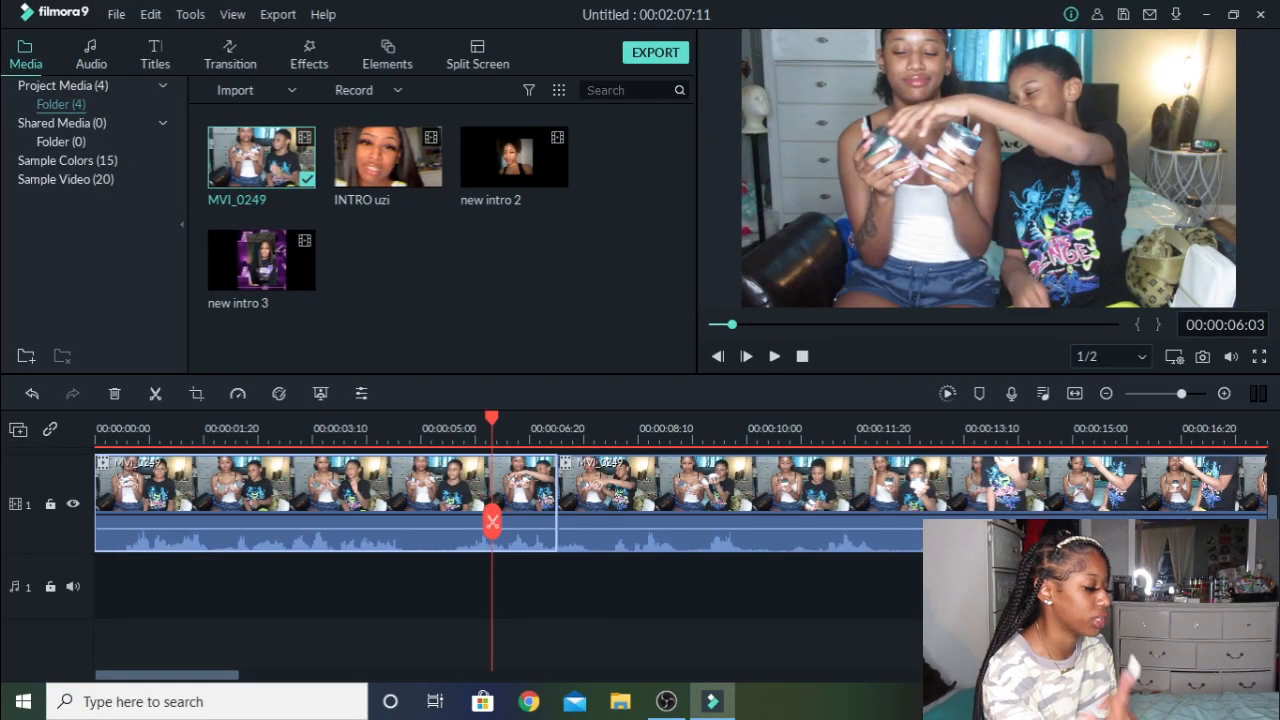
{"action": "left_click_drag", "start_coordinate": [96, 488], "coordinate": [111, 492]}
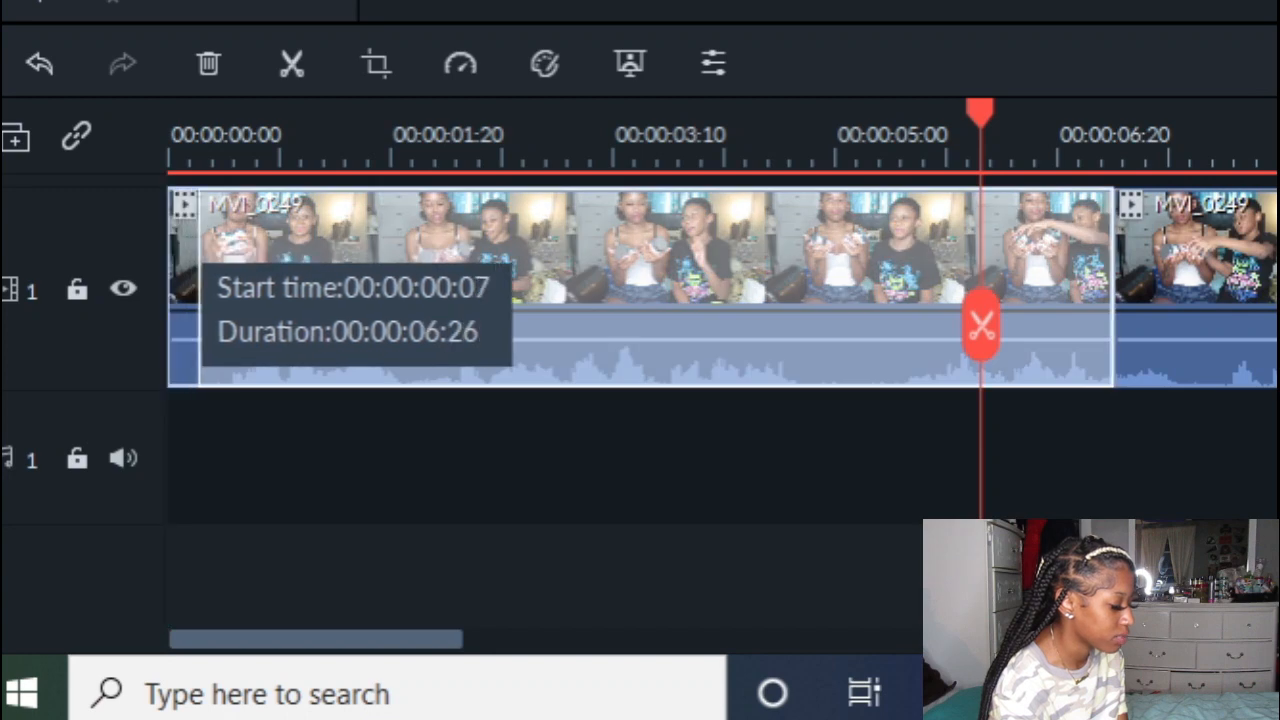
{"action": "left_click_drag", "start_coordinate": [200, 300], "coordinate": [234, 300]}
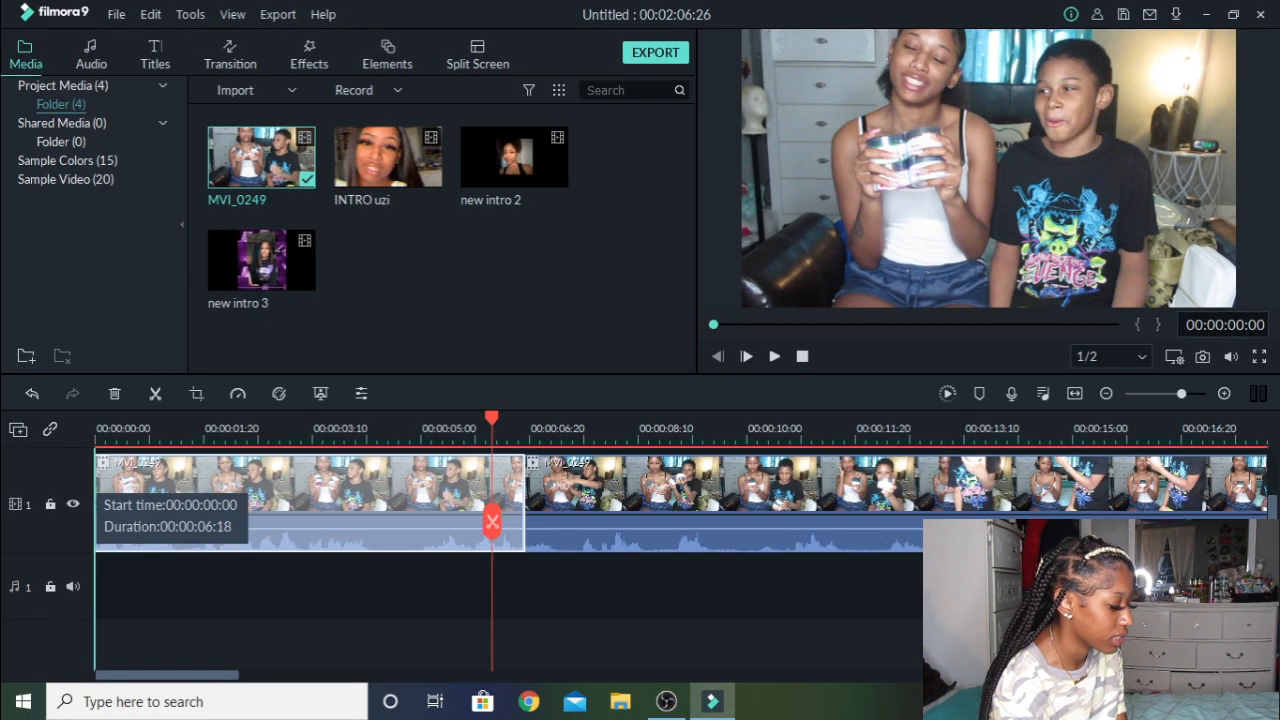
{"action": "left_click_drag", "start_coordinate": [97, 492], "coordinate": [97, 508]}
{"action": "left_click", "coordinate": [545, 515]}
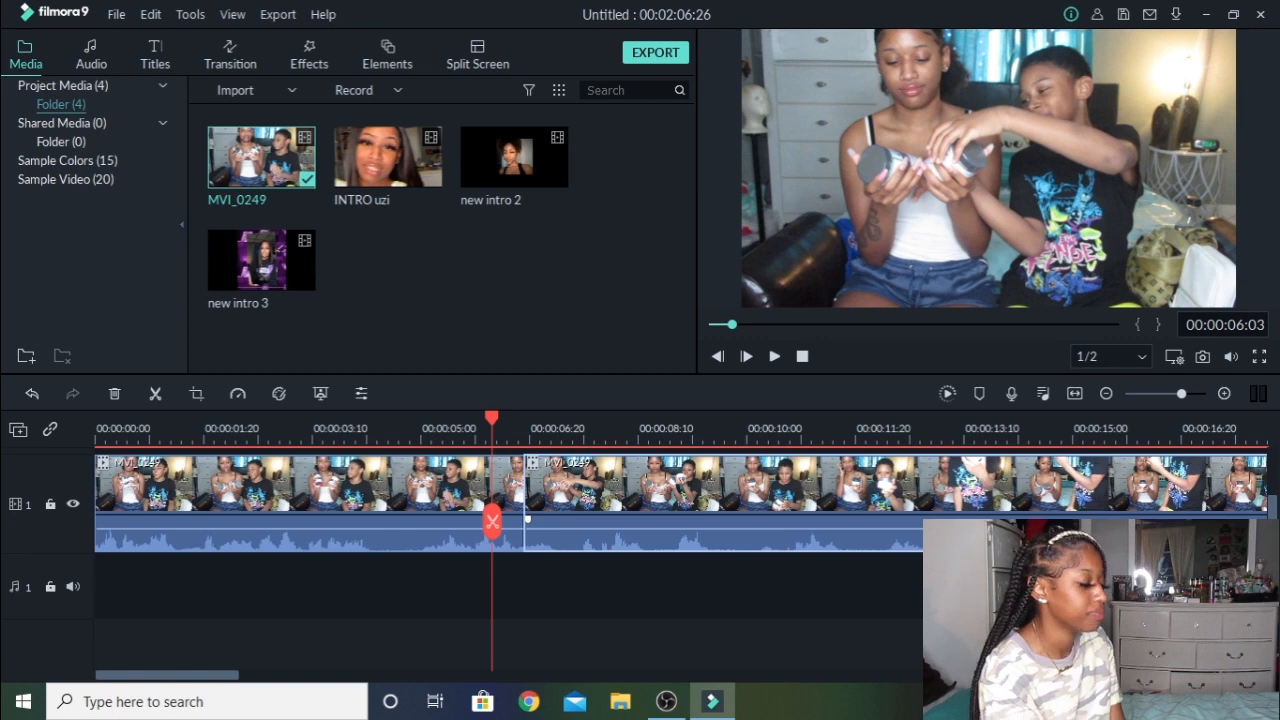
Crop the first MVI_0249 segment to a 16:9 area of about 574 x 323 around the woman's face and preview it.
{"action": "left_click", "coordinate": [400, 505]}
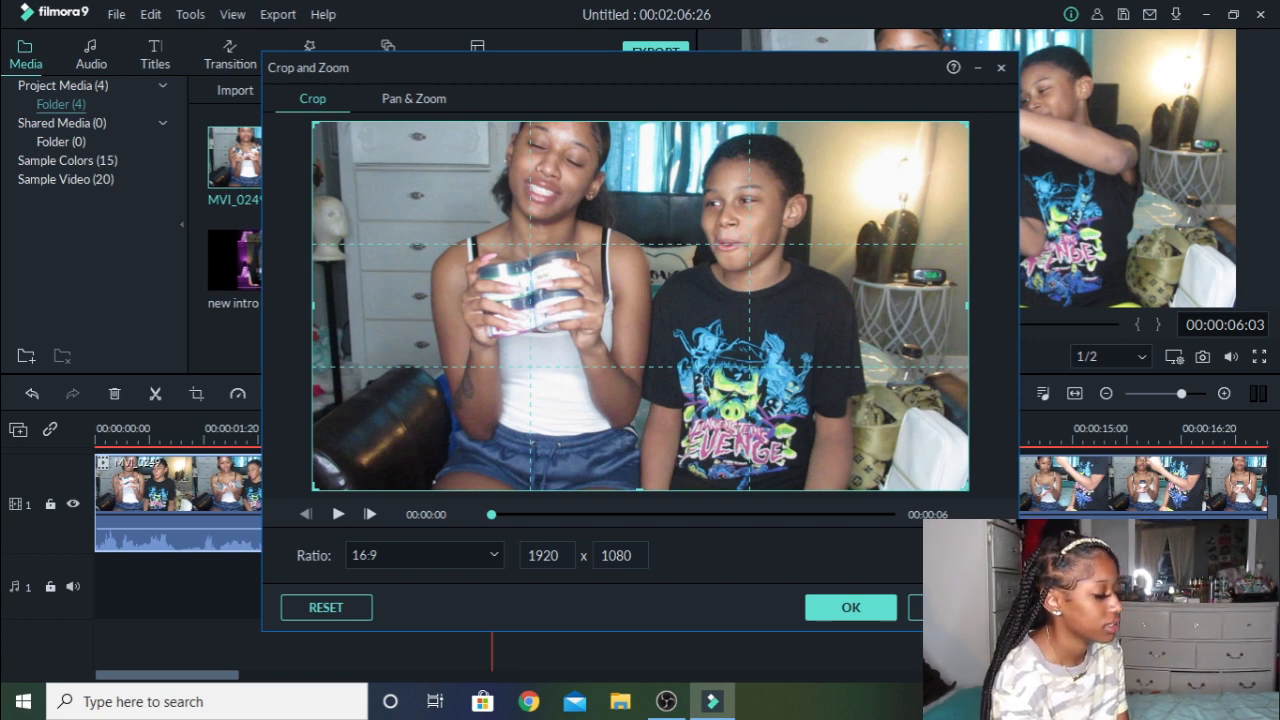
{"action": "left_click_drag", "start_coordinate": [313, 122], "coordinate": [772, 381]}
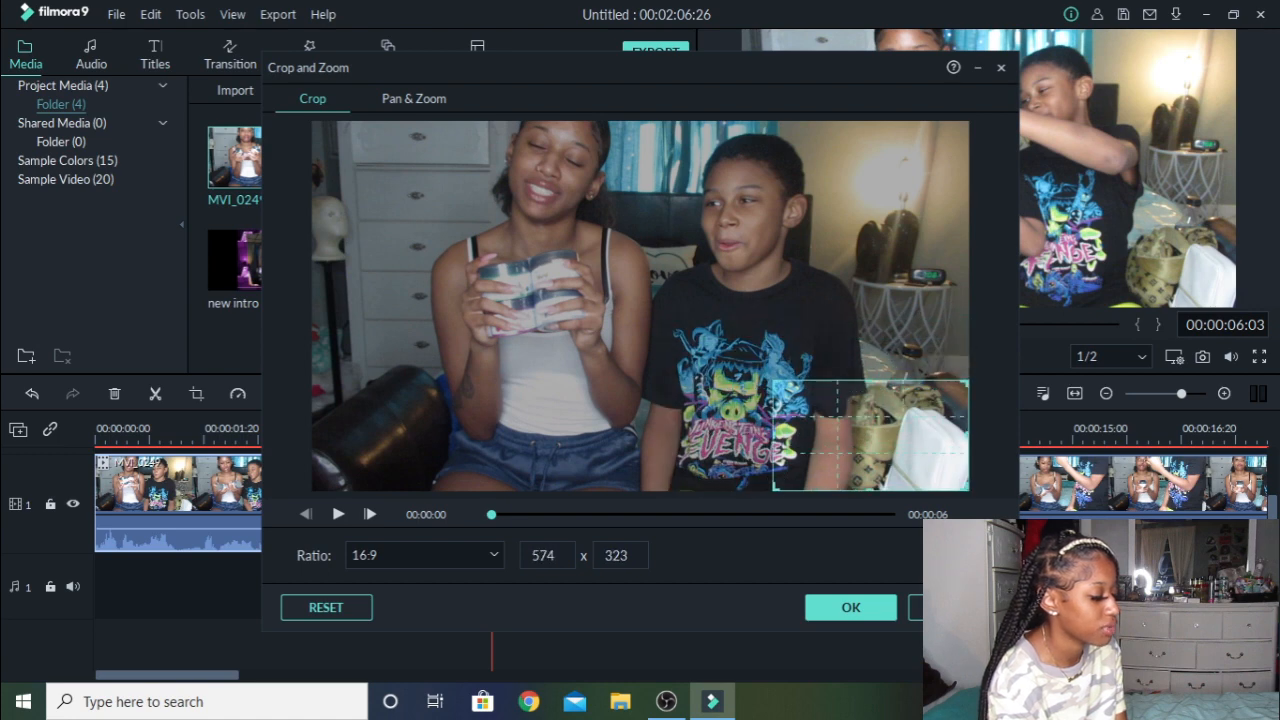
{"action": "left_click_drag", "start_coordinate": [870, 435], "coordinate": [552, 176]}
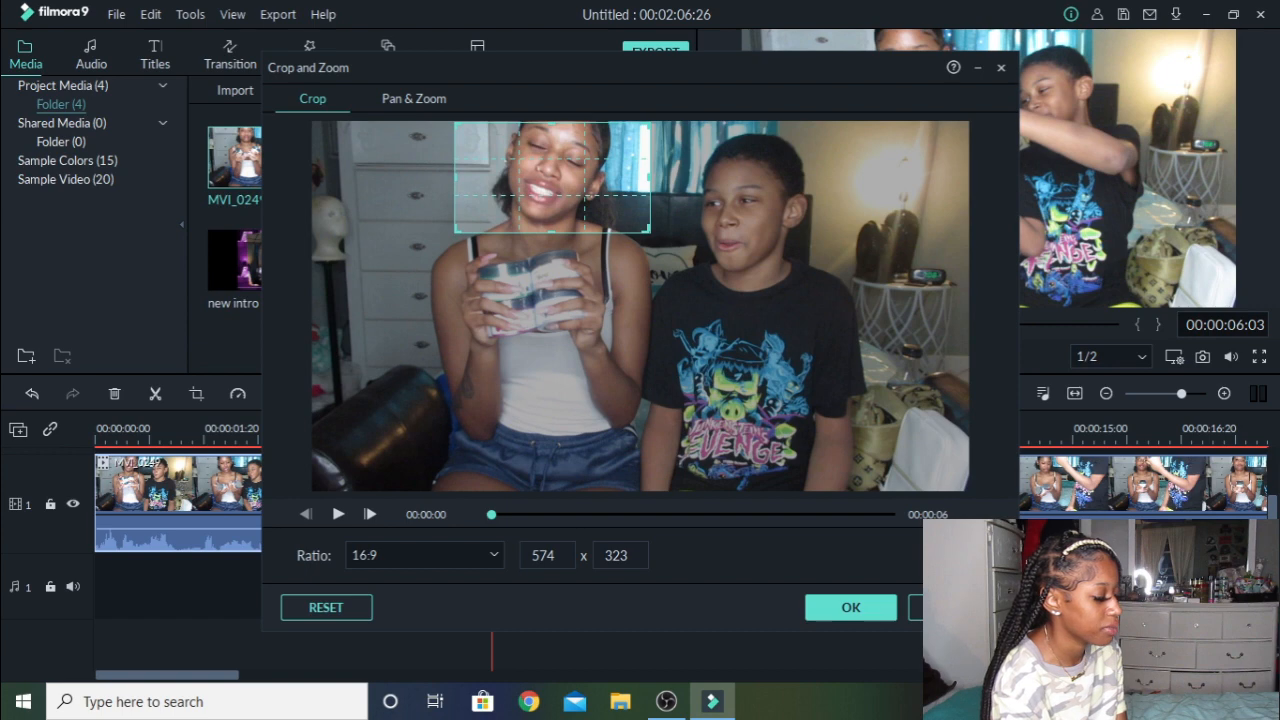
{"action": "left_click", "coordinate": [338, 514]}
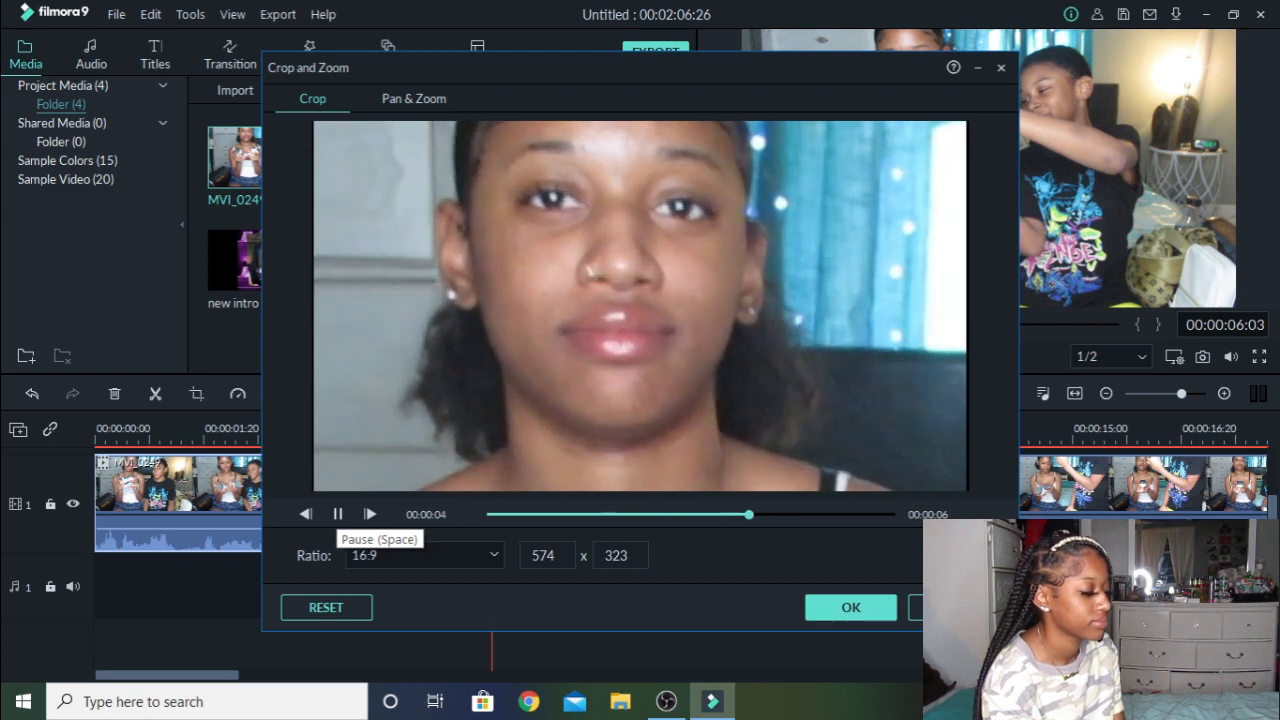
Set up a Pan & Zoom on the segment whose 960 x 540 end frame is moved up around the woman's face, and preview it.
{"action": "left_click", "coordinate": [413, 98]}
{"action": "left_click", "coordinate": [326, 608]}
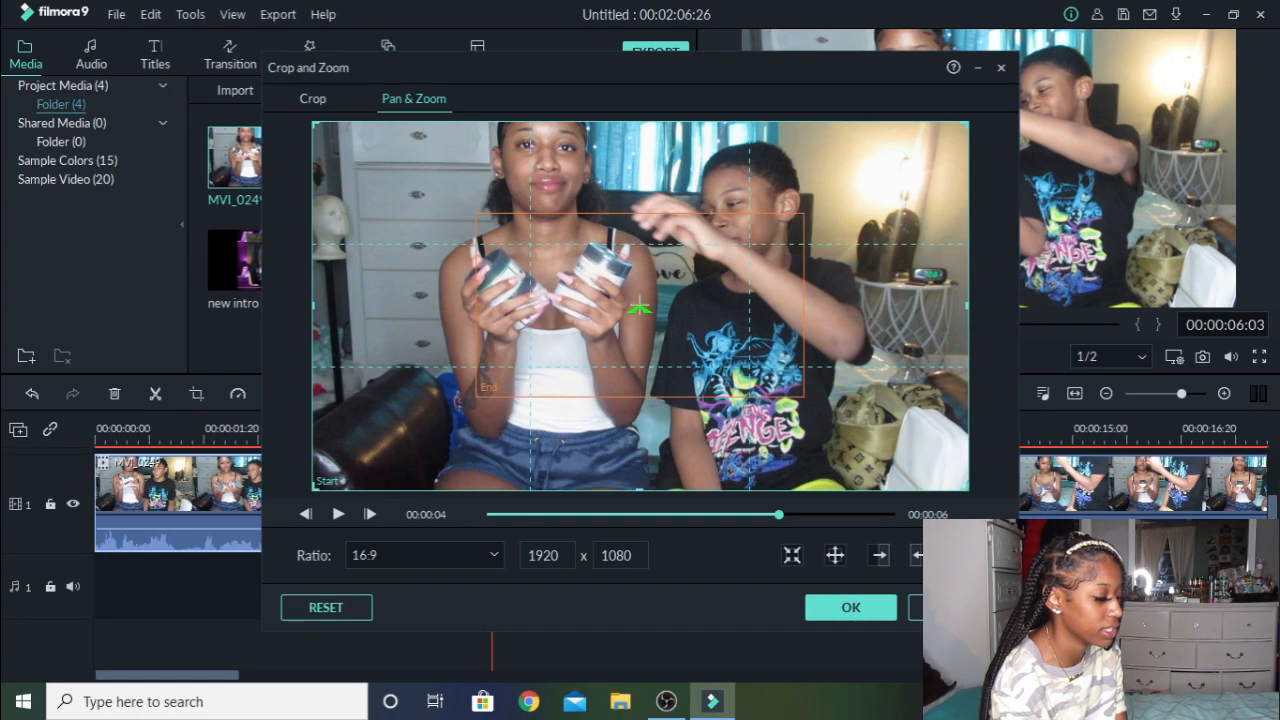
{"action": "left_click", "coordinate": [640, 305]}
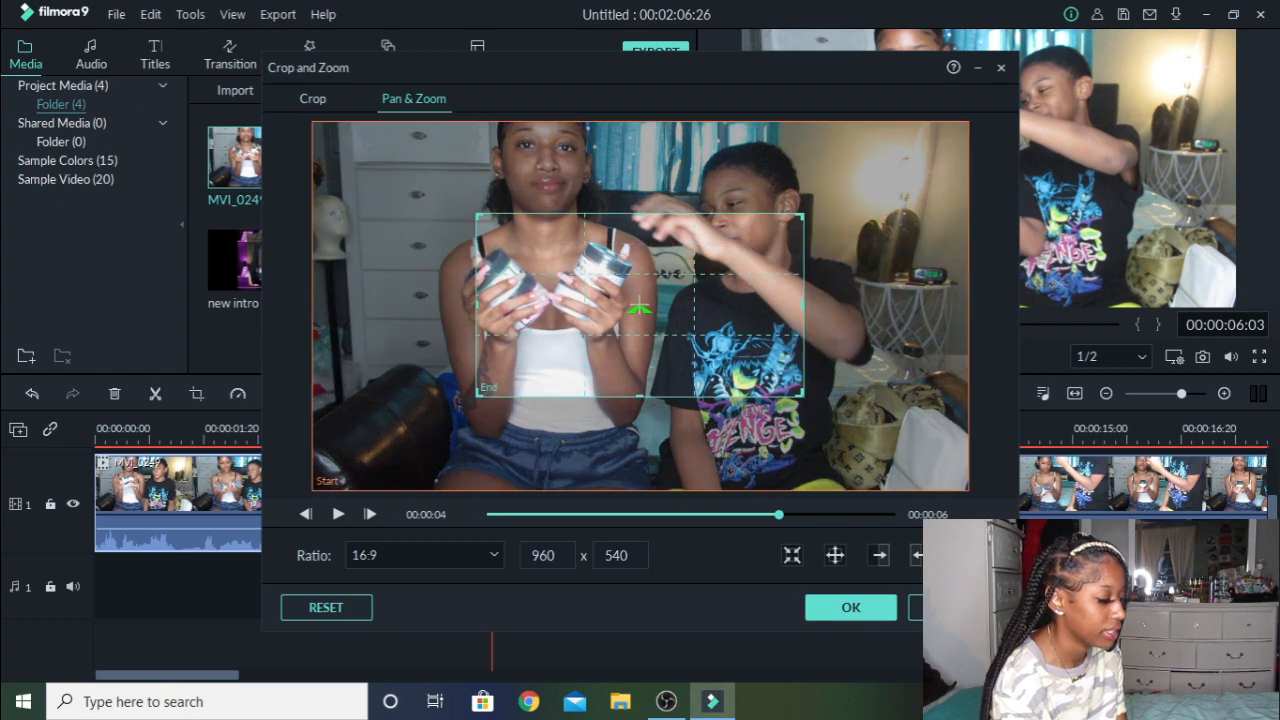
{"action": "left_click_drag", "start_coordinate": [639, 306], "coordinate": [570, 212]}
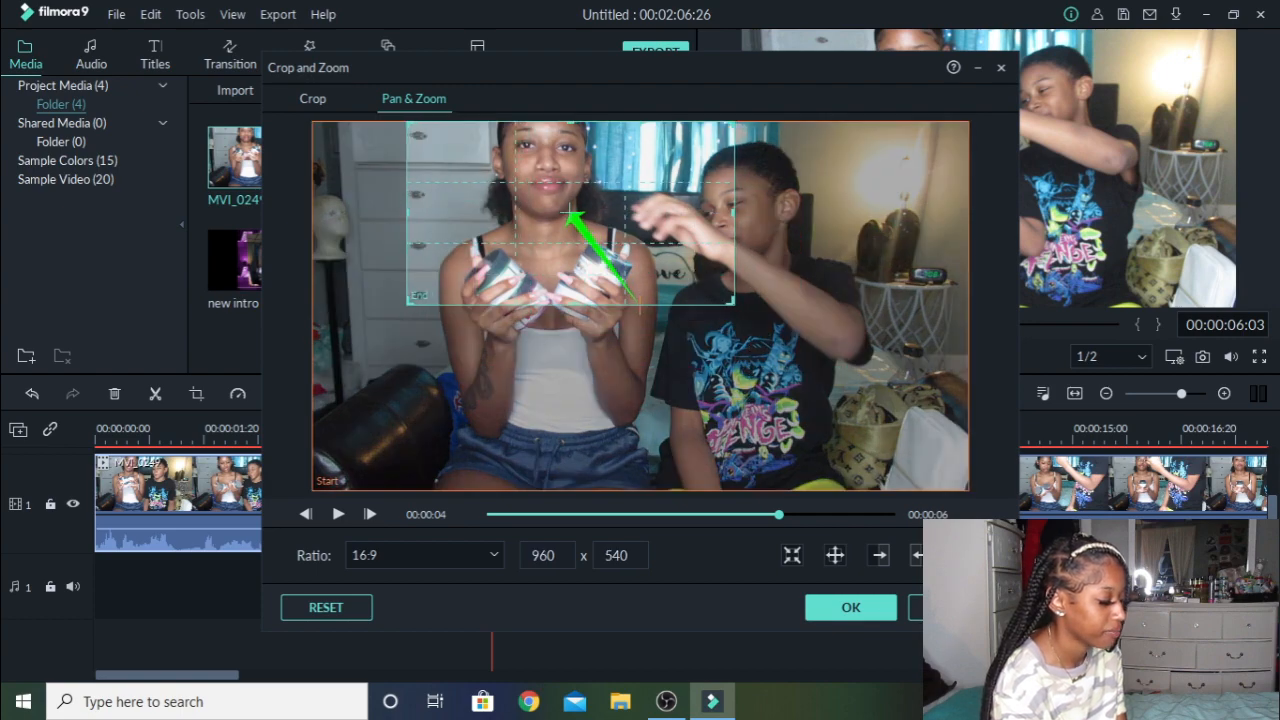
{"action": "left_click", "coordinate": [338, 513]}
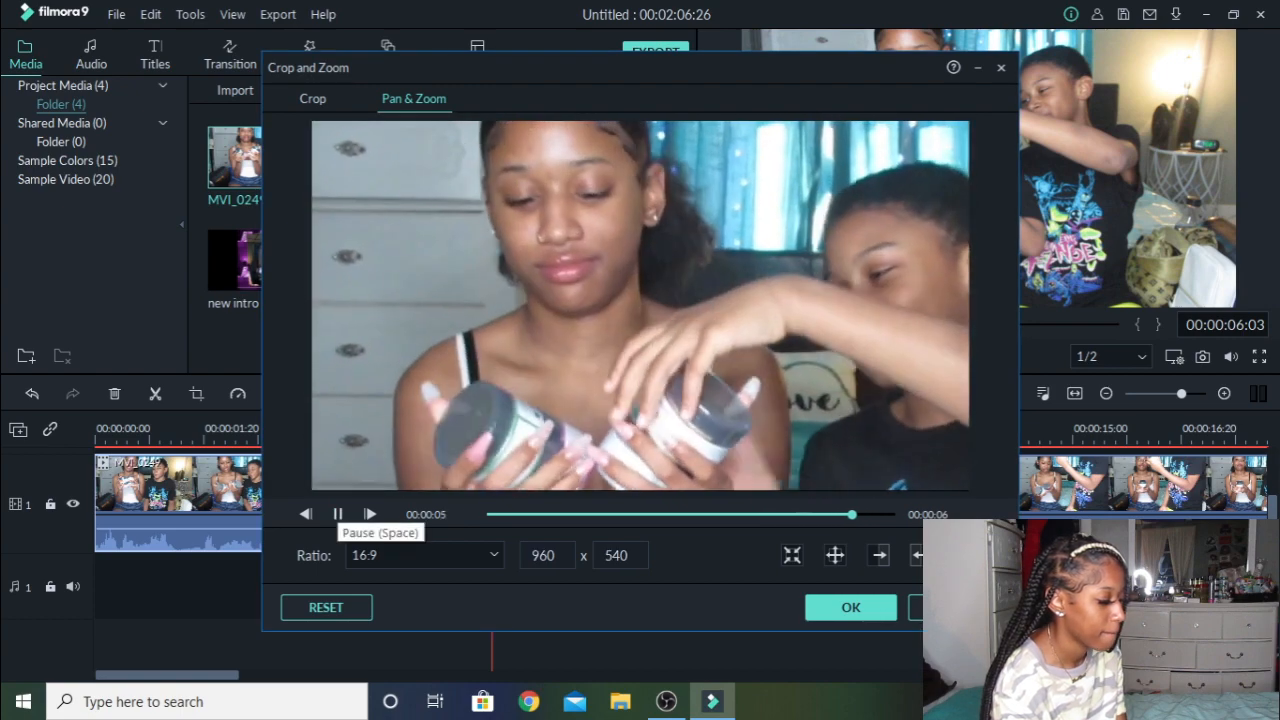
{"action": "left_click", "coordinate": [338, 513]}
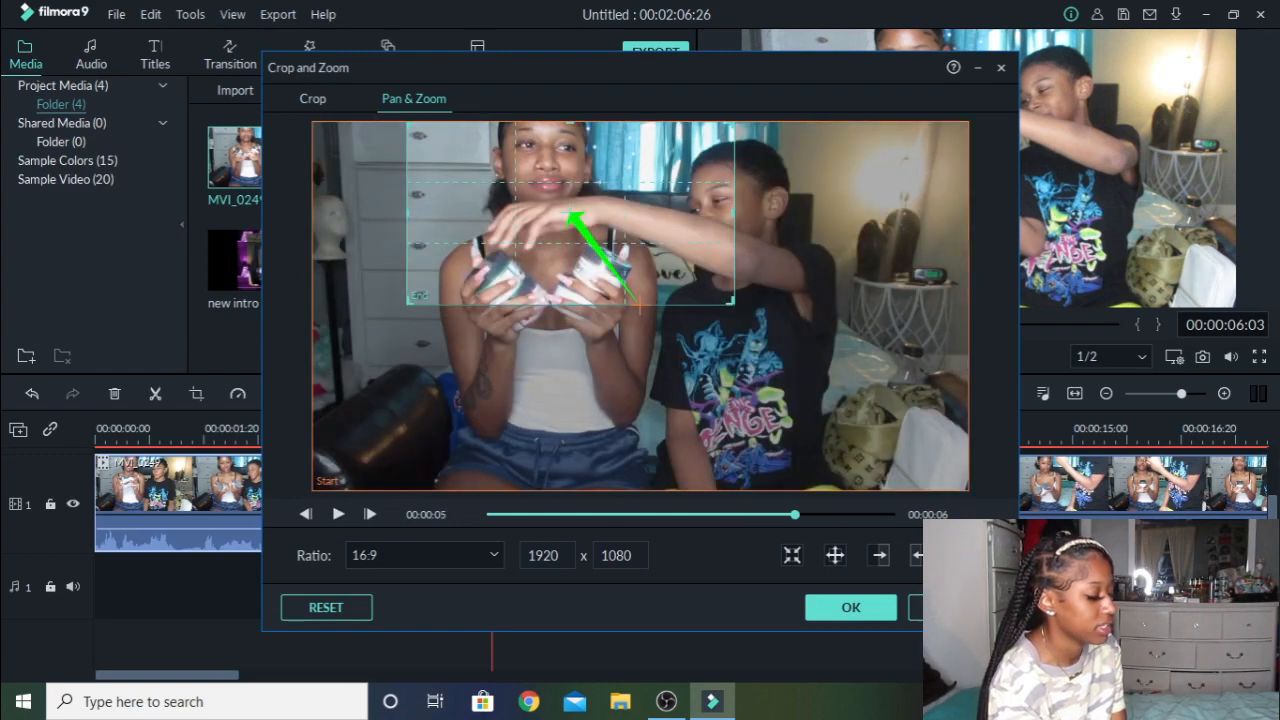
Change the Pan & Zoom to a zoom-out from a smaller centred start frame to a full 1920 x 1080 end frame.
{"action": "left_click", "coordinate": [835, 555]}
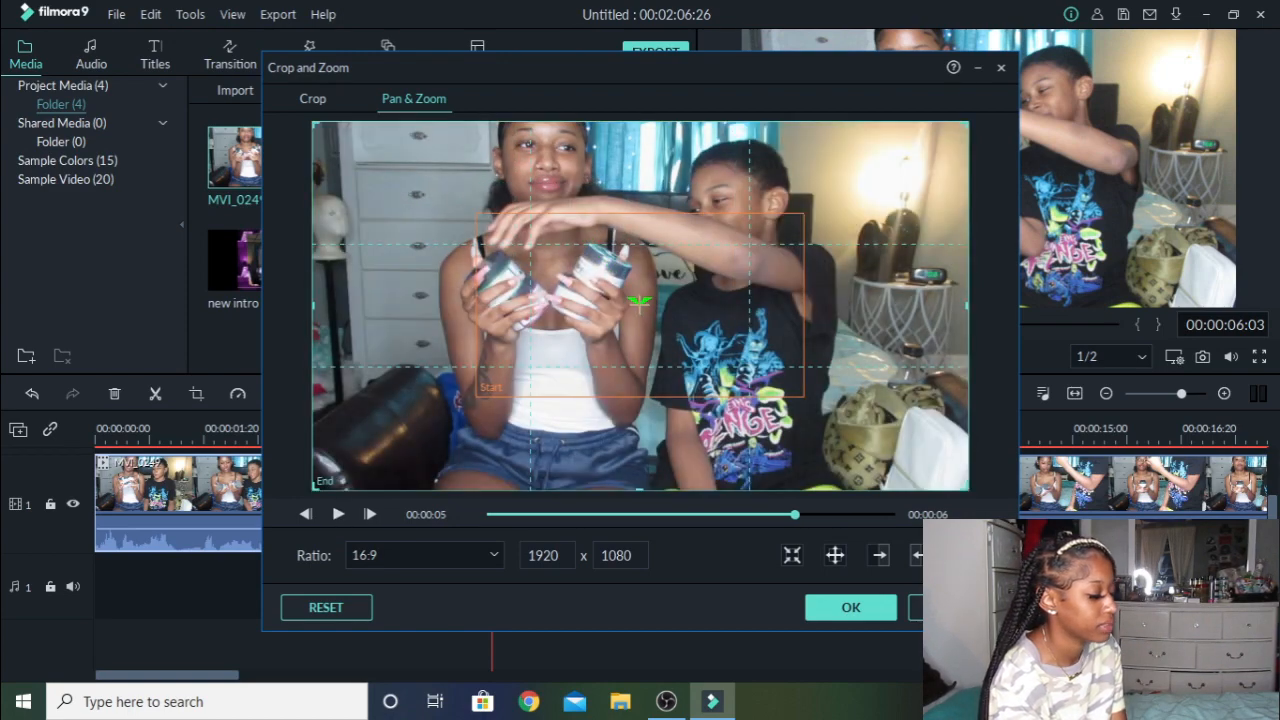
Move the 960 x 540 Pan & Zoom start frame up around the woman's face and preview the zoom-out.
{"action": "left_click", "coordinate": [640, 305]}
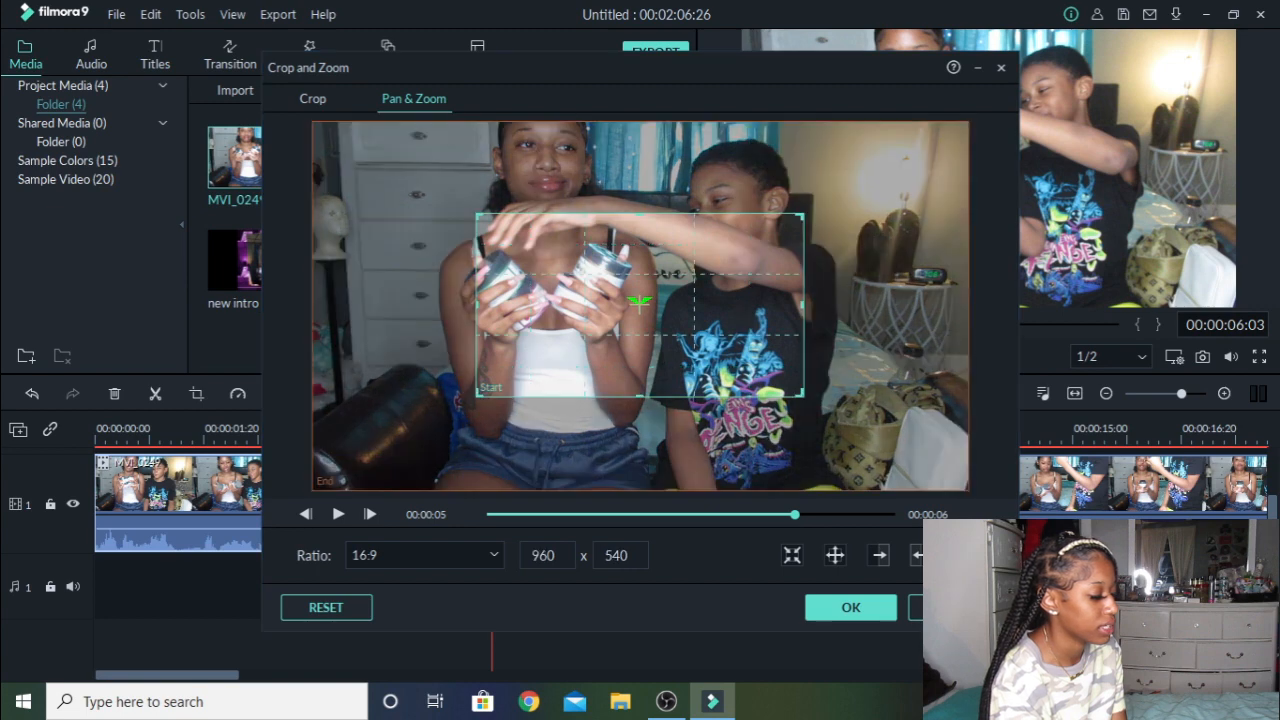
{"action": "left_click_drag", "start_coordinate": [640, 305], "coordinate": [553, 213]}
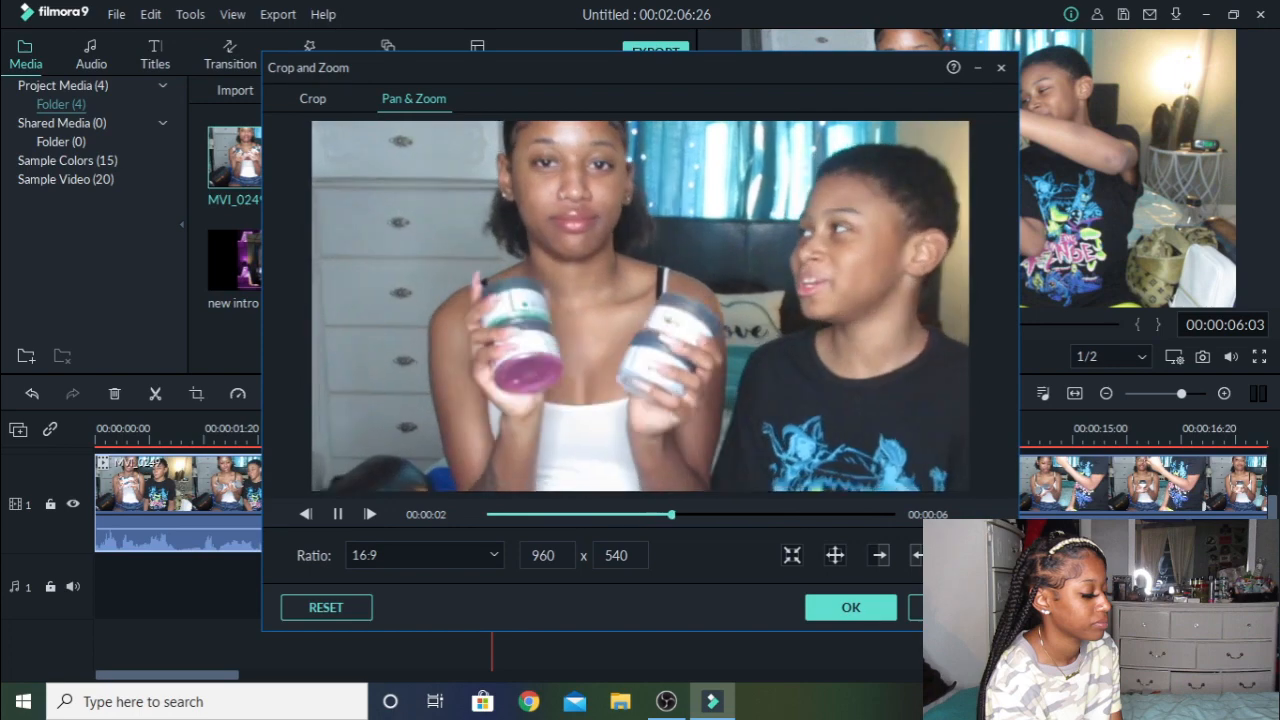
{"action": "key", "text": "space"}
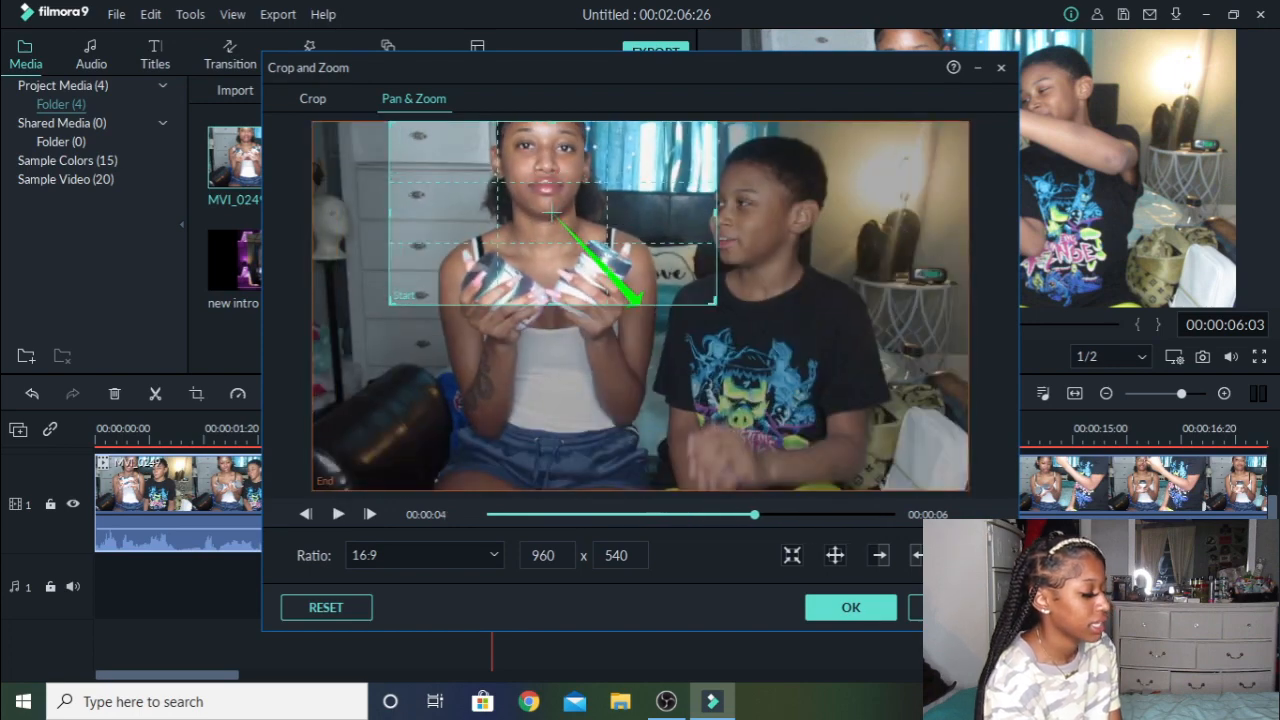
Change the Pan & Zoom to a left-to-right pan with both 960 x 540 frames raised to the picture's upper edge, and preview it.
{"action": "left_click", "coordinate": [879, 555]}
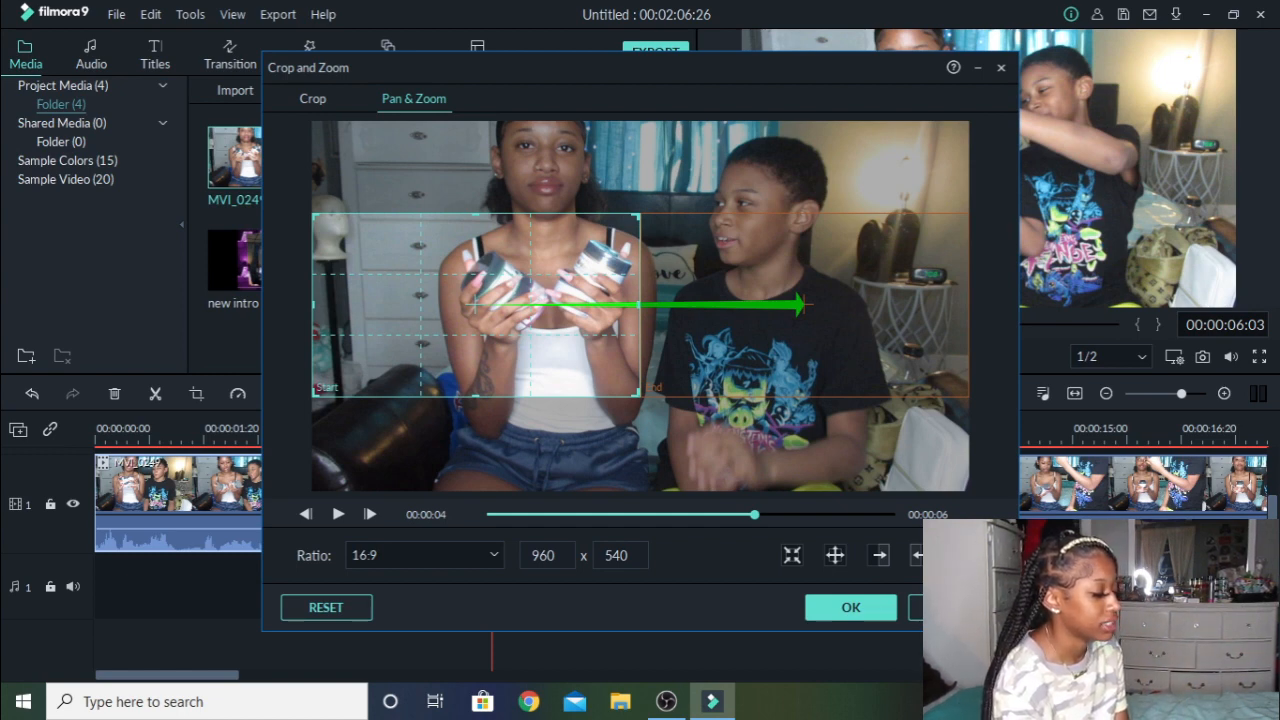
{"action": "left_click_drag", "start_coordinate": [476, 305], "coordinate": [476, 213]}
{"action": "left_click_drag", "start_coordinate": [804, 305], "coordinate": [804, 214]}
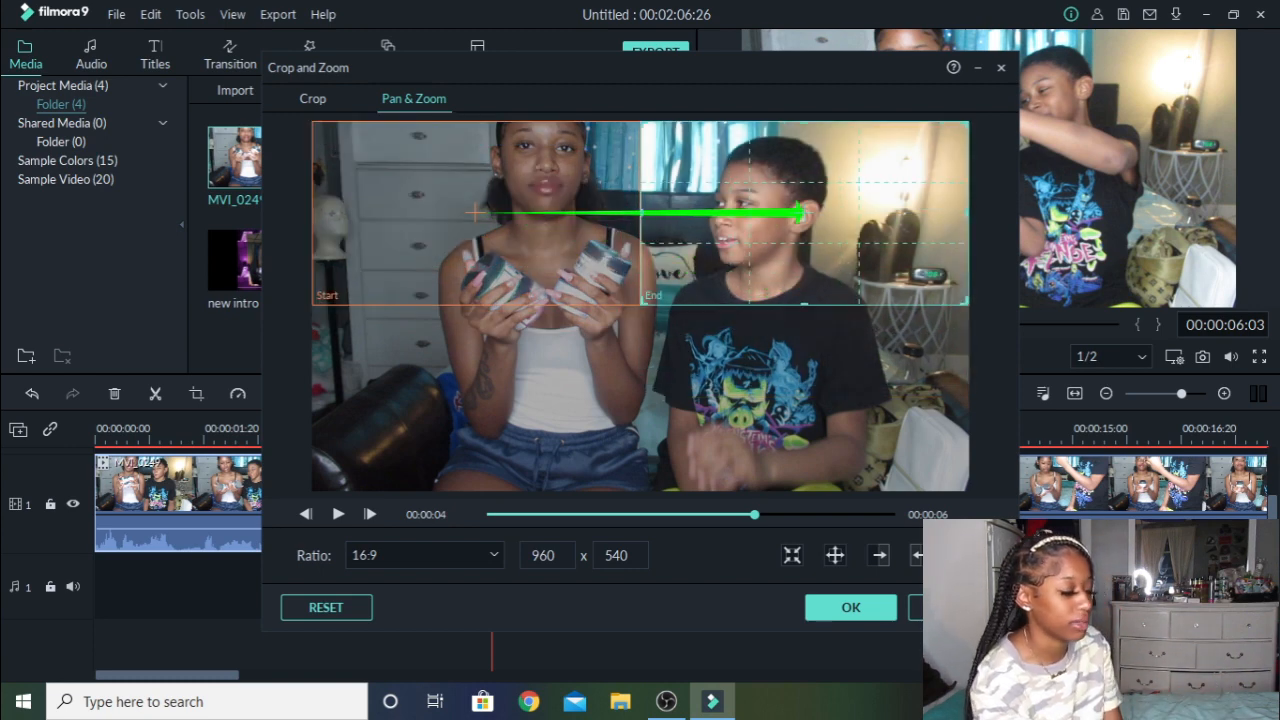
{"action": "left_click", "coordinate": [476, 213]}
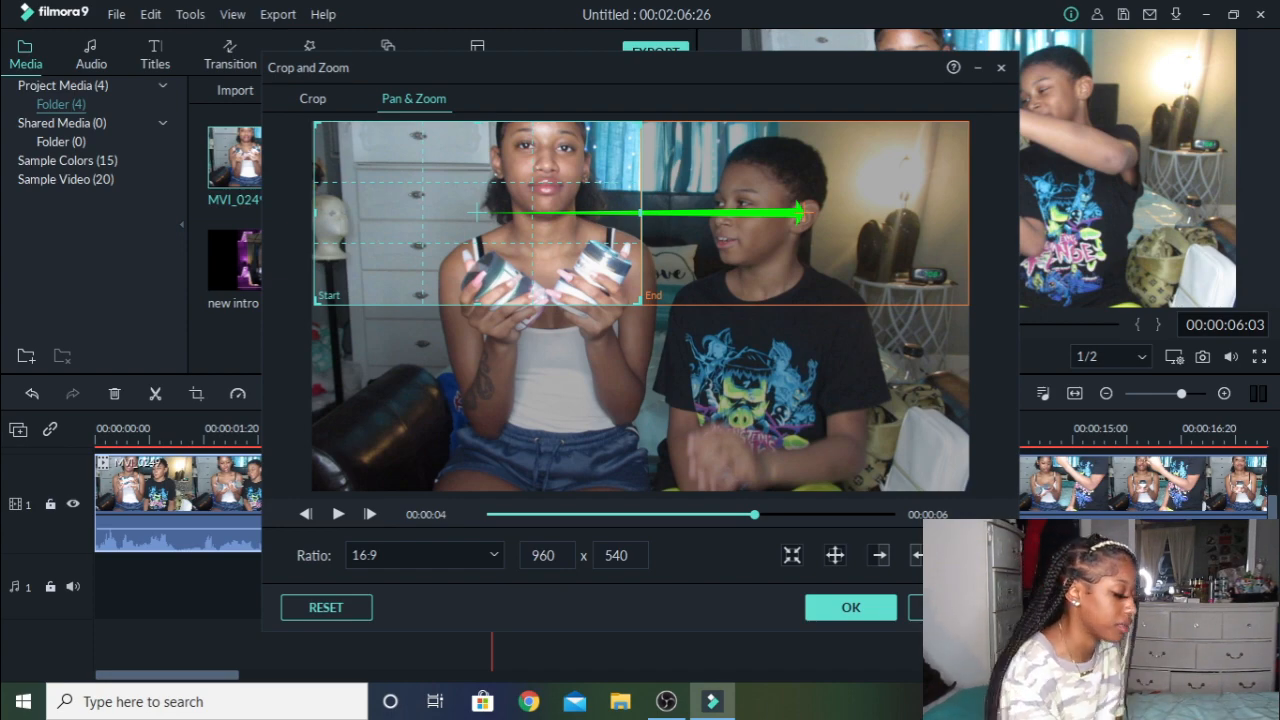
{"action": "key", "text": "space"}
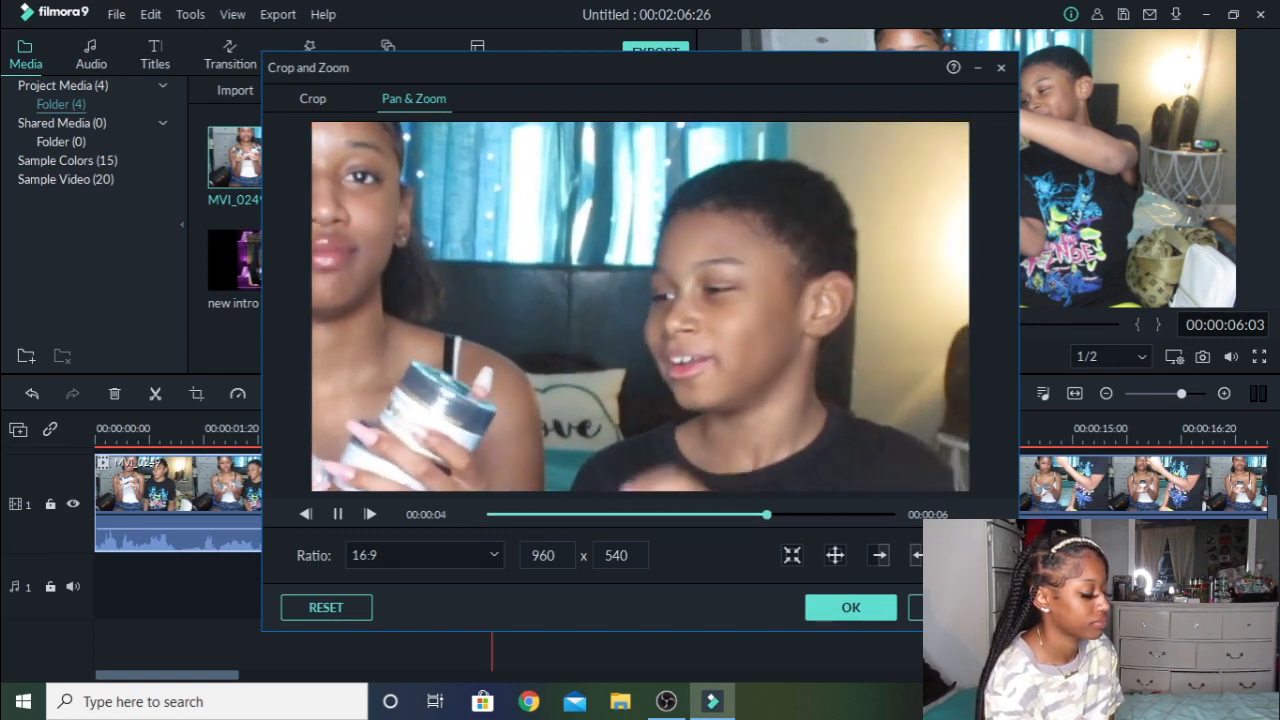
{"action": "key", "text": "space"}
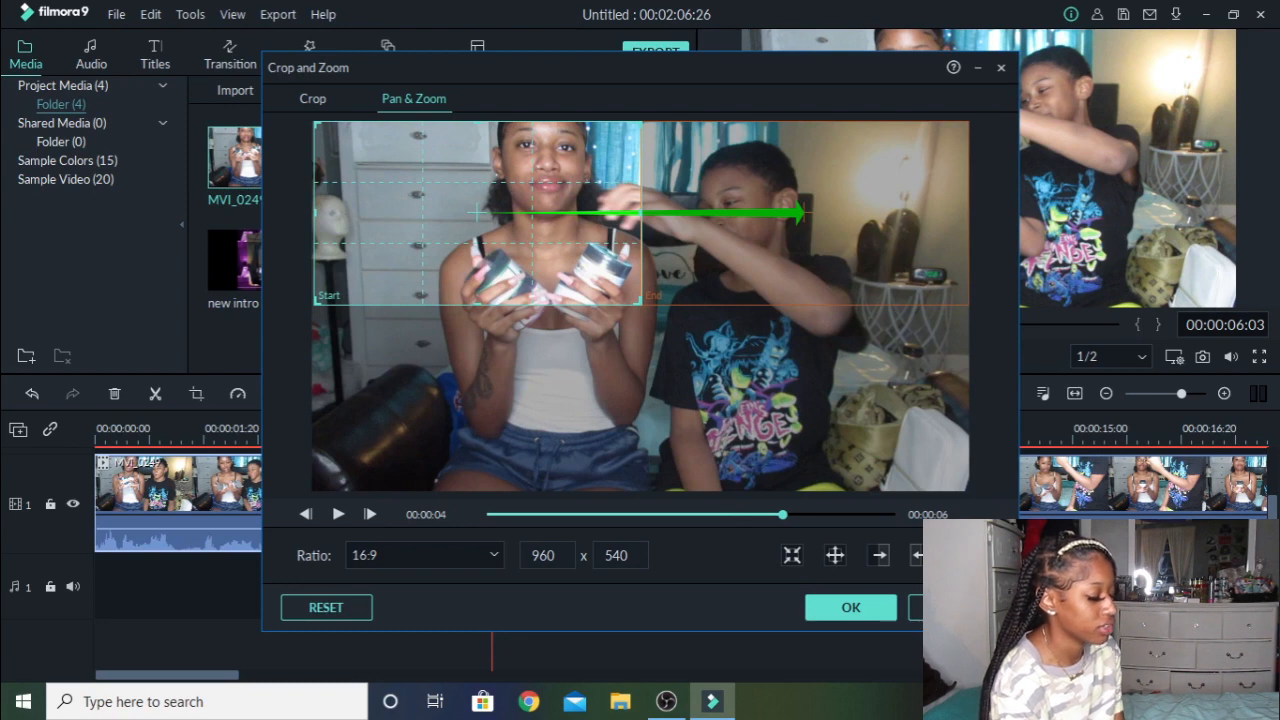
Change the Pan & Zoom to a right-to-left pan with both 960 x 540 frames raised to face height, and preview it.
{"action": "left_click", "coordinate": [920, 555]}
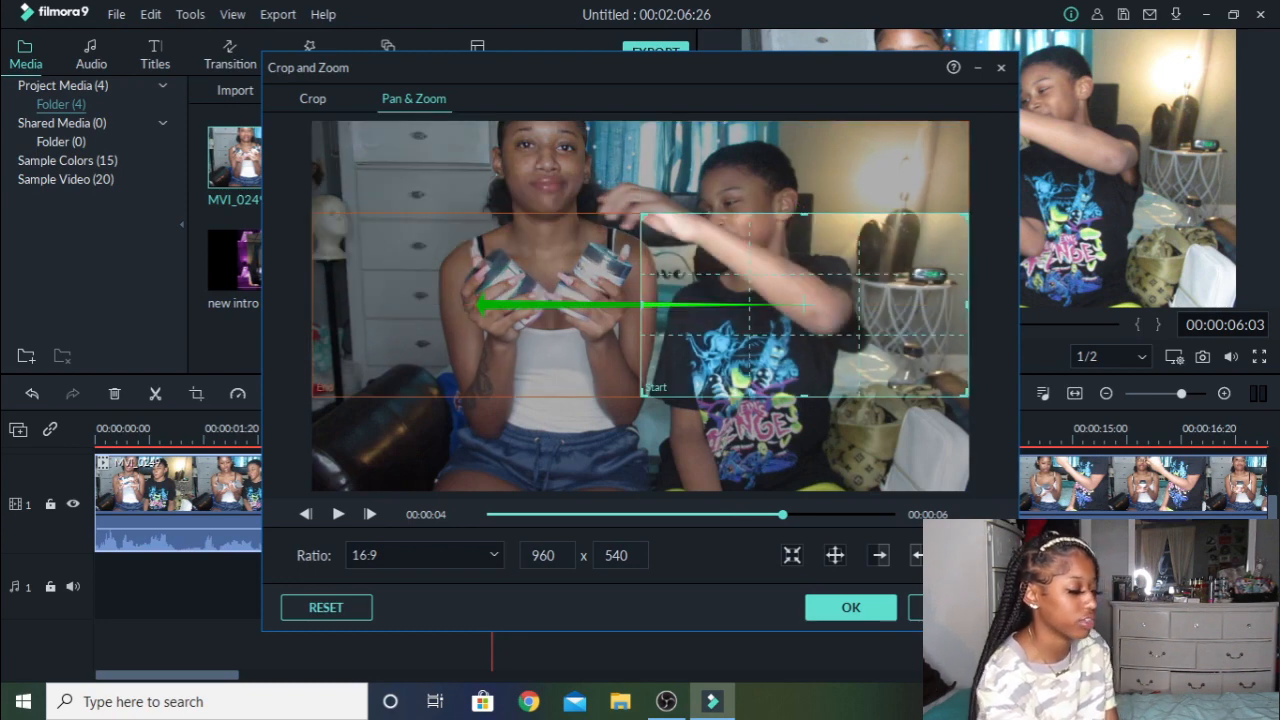
{"action": "left_click_drag", "start_coordinate": [804, 305], "coordinate": [804, 213]}
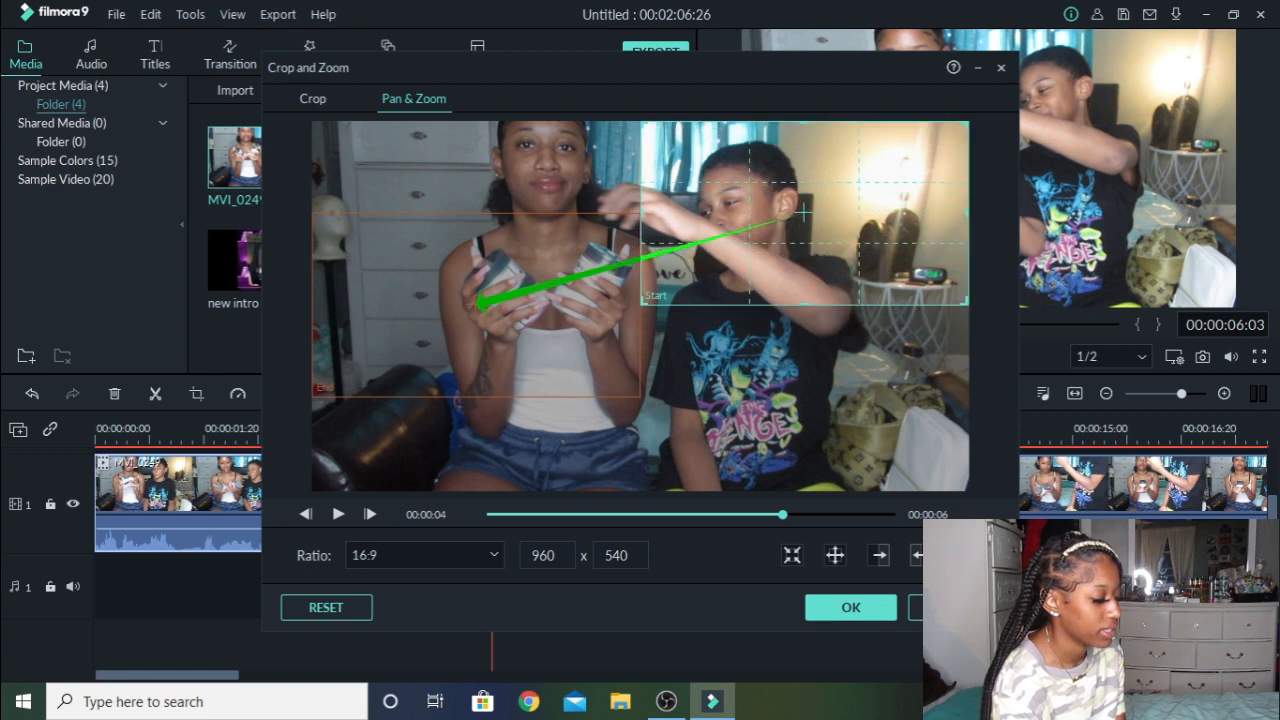
{"action": "left_click_drag", "start_coordinate": [476, 305], "coordinate": [476, 213]}
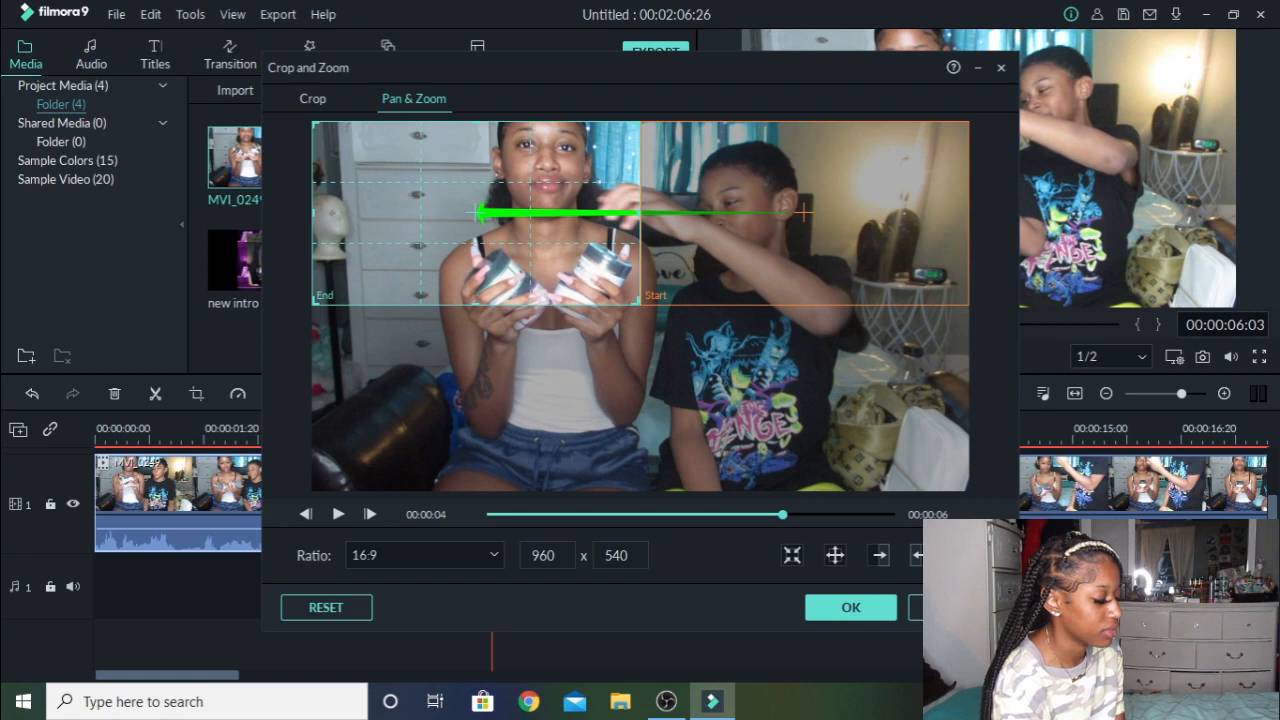
{"action": "left_click", "coordinate": [338, 514]}
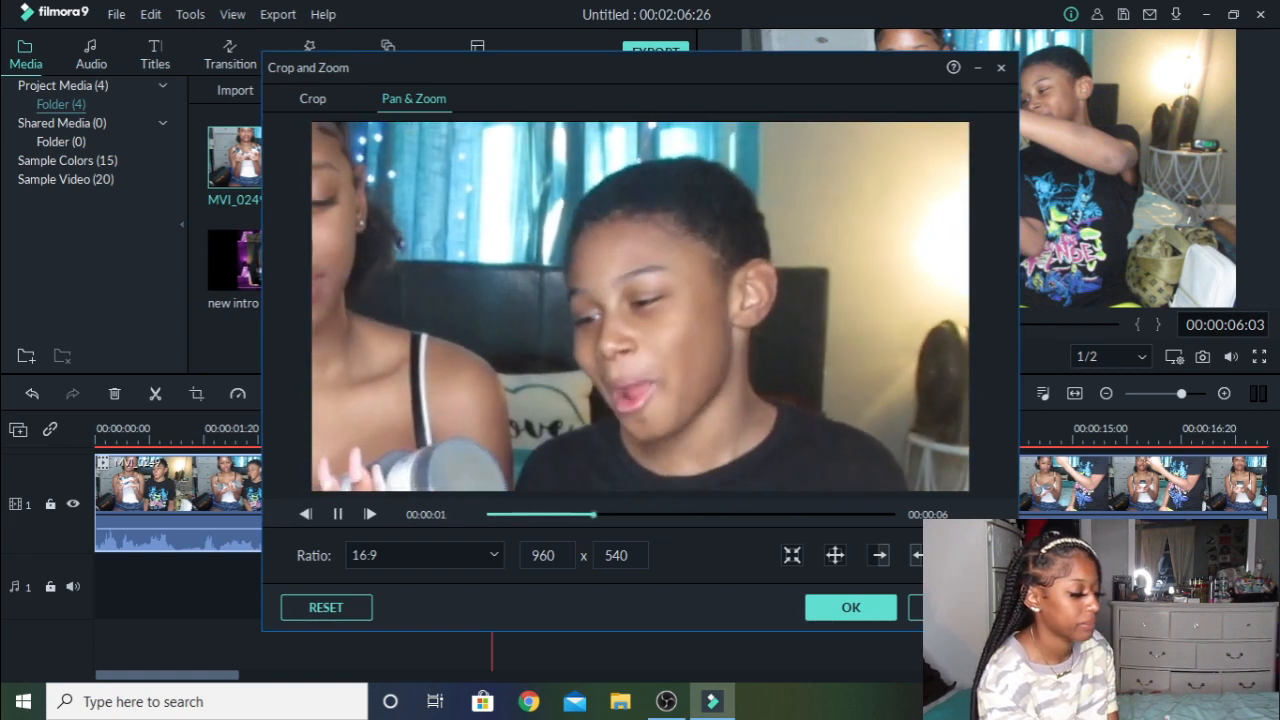
{"action": "left_click", "coordinate": [338, 514]}
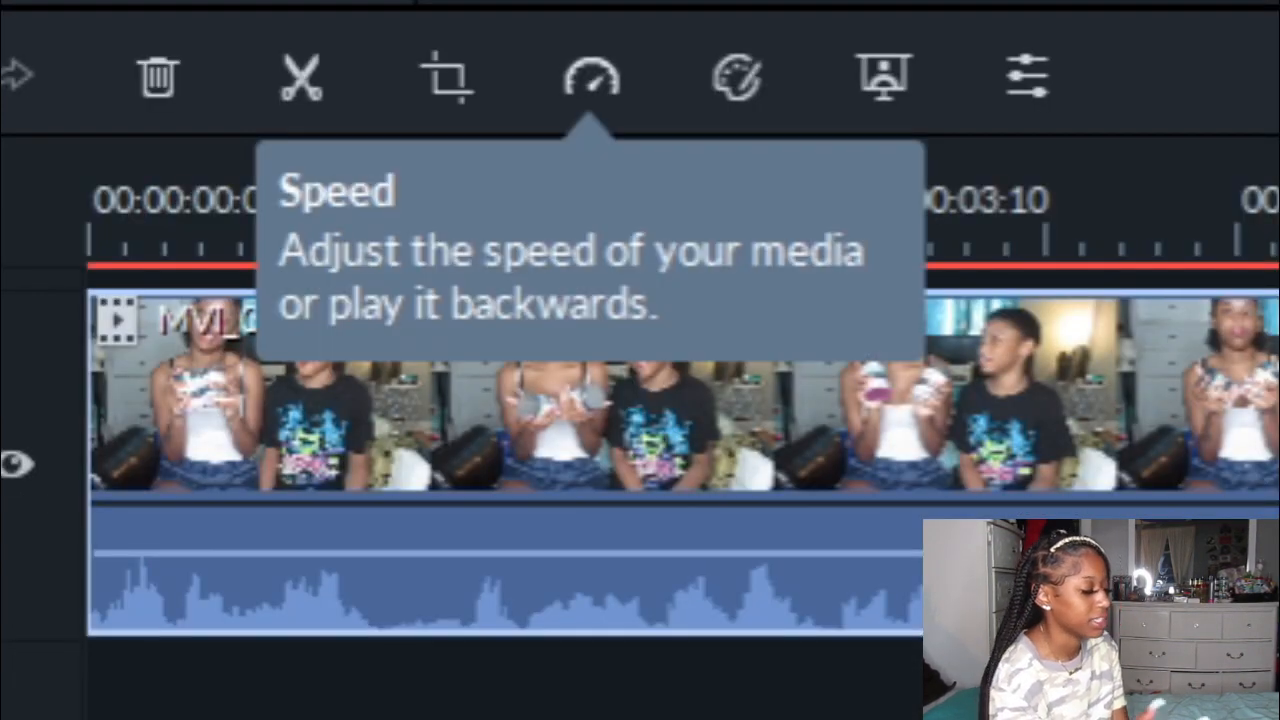
{"action": "left_click", "coordinate": [591, 77]}
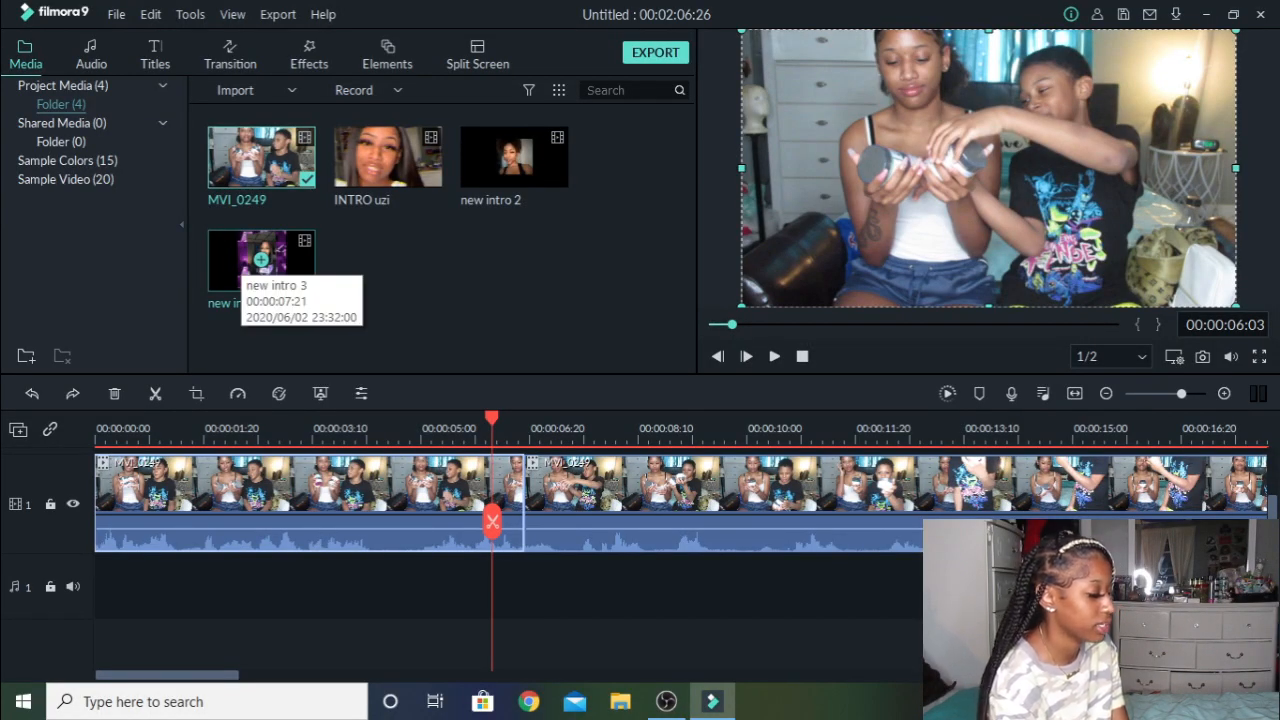
Insert the new intro 3 clip between the two MVI_0249 segments and play the timeline.
{"action": "left_click", "coordinate": [245, 262]}
{"action": "left_click_drag", "start_coordinate": [245, 262], "coordinate": [527, 515]}
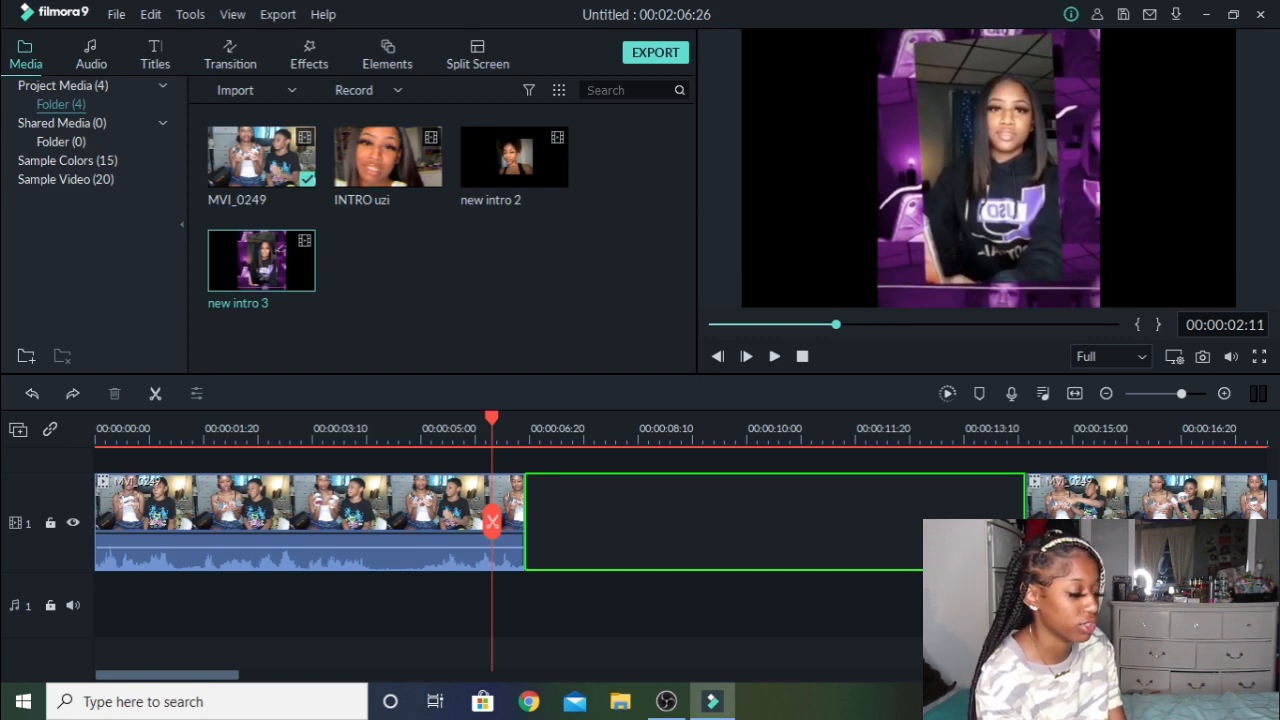
{"action": "left_click_drag", "start_coordinate": [527, 515], "coordinate": [527, 515]}
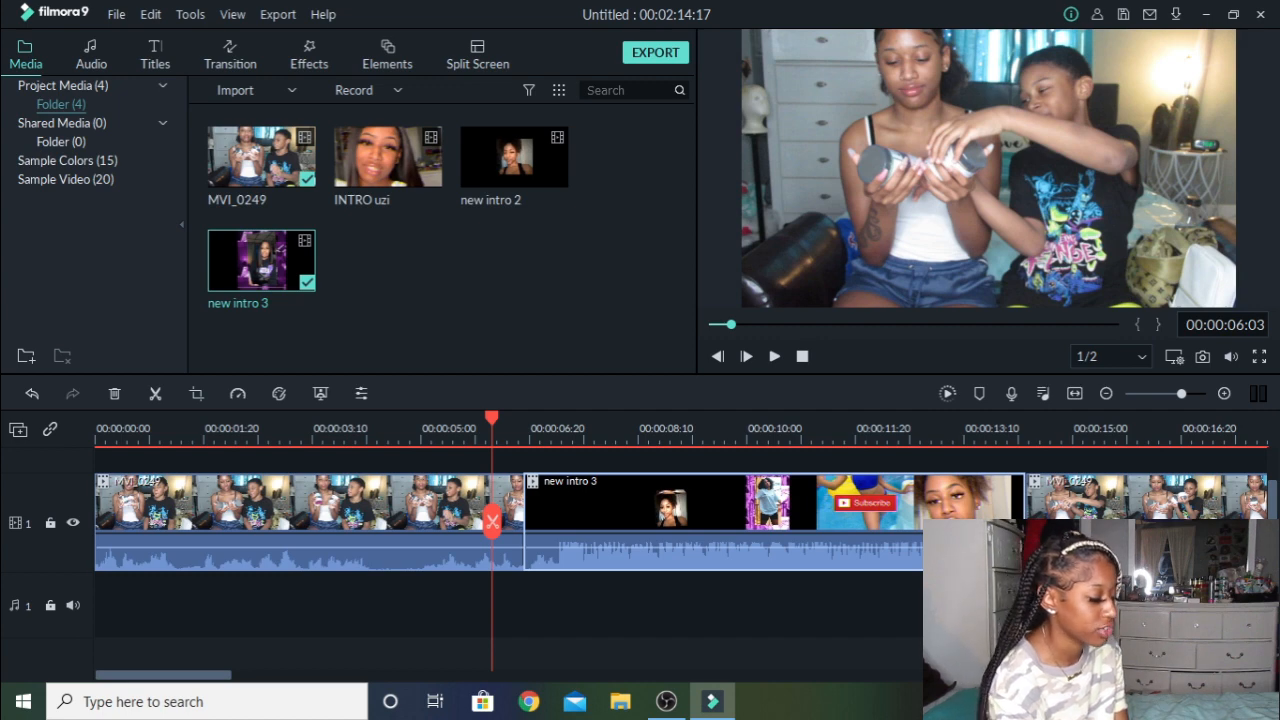
{"action": "key", "text": "space"}
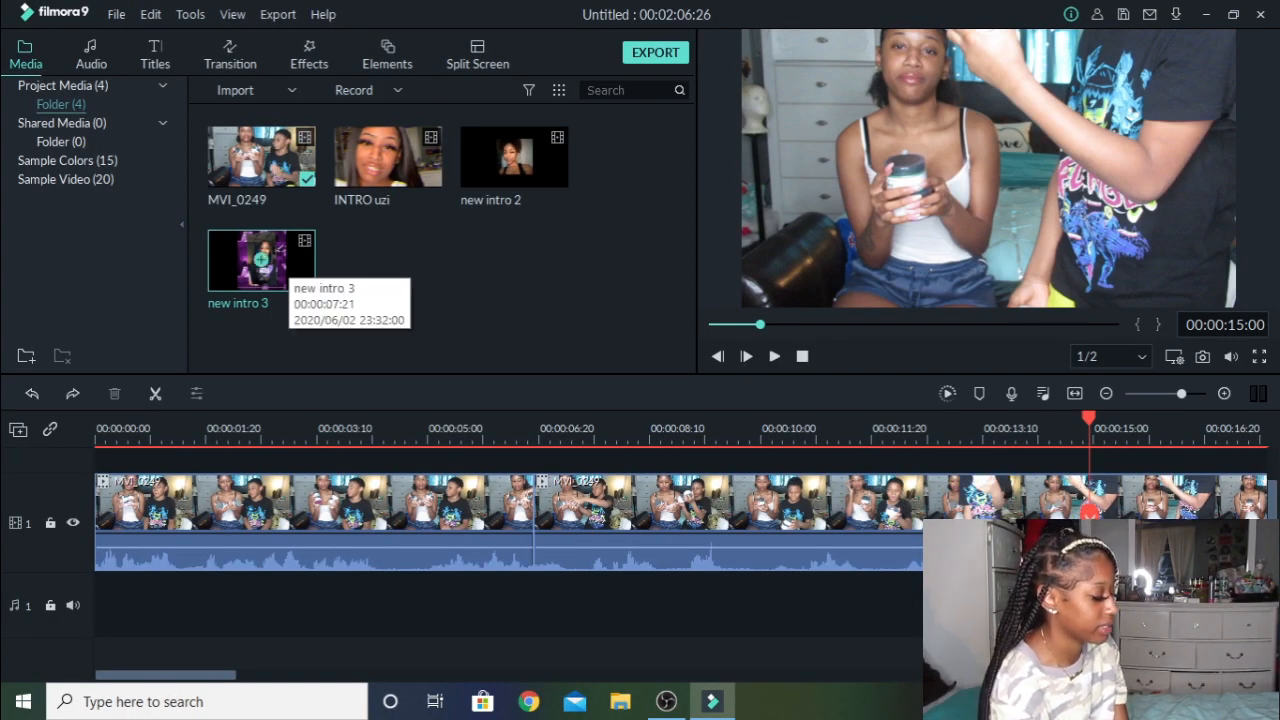
Place the new intro 3 clip at the start of a second video track above the MVI_0249 segments.
{"action": "left_click_drag", "start_coordinate": [286, 260], "coordinate": [445, 480]}
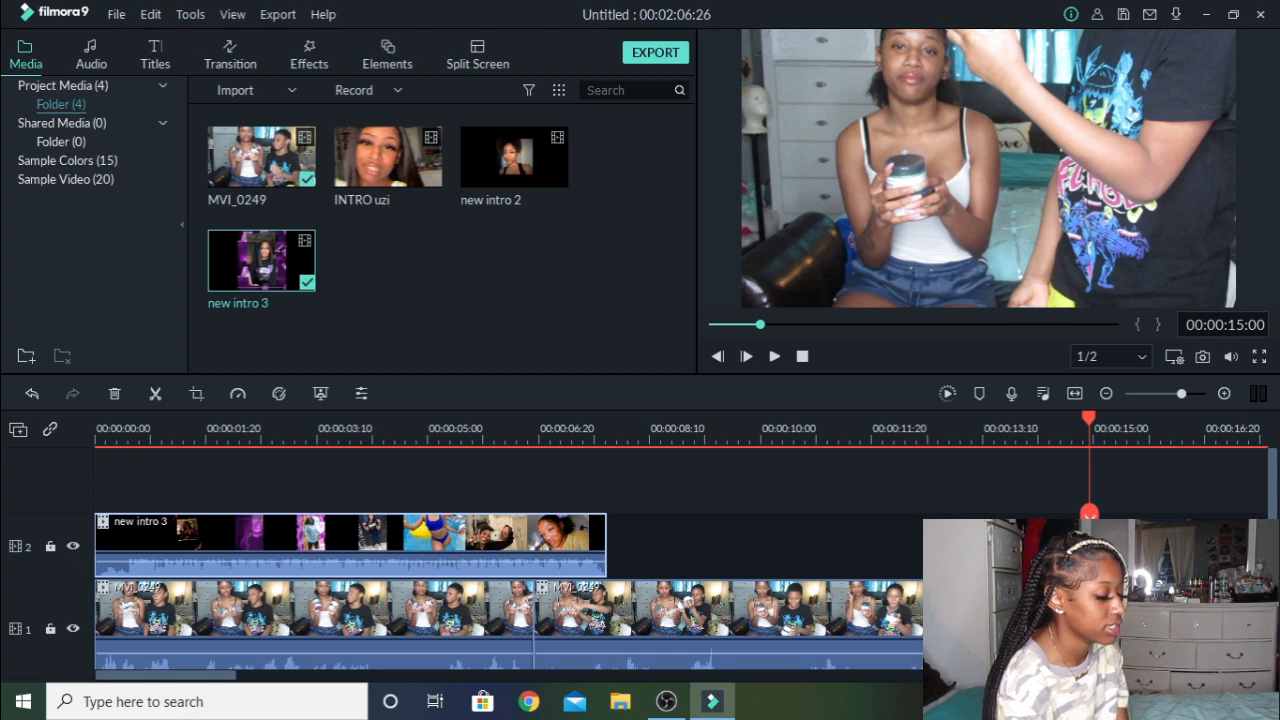
{"action": "scroll", "coordinate": [600, 560], "scroll_direction": "down", "scroll_amount": 3}
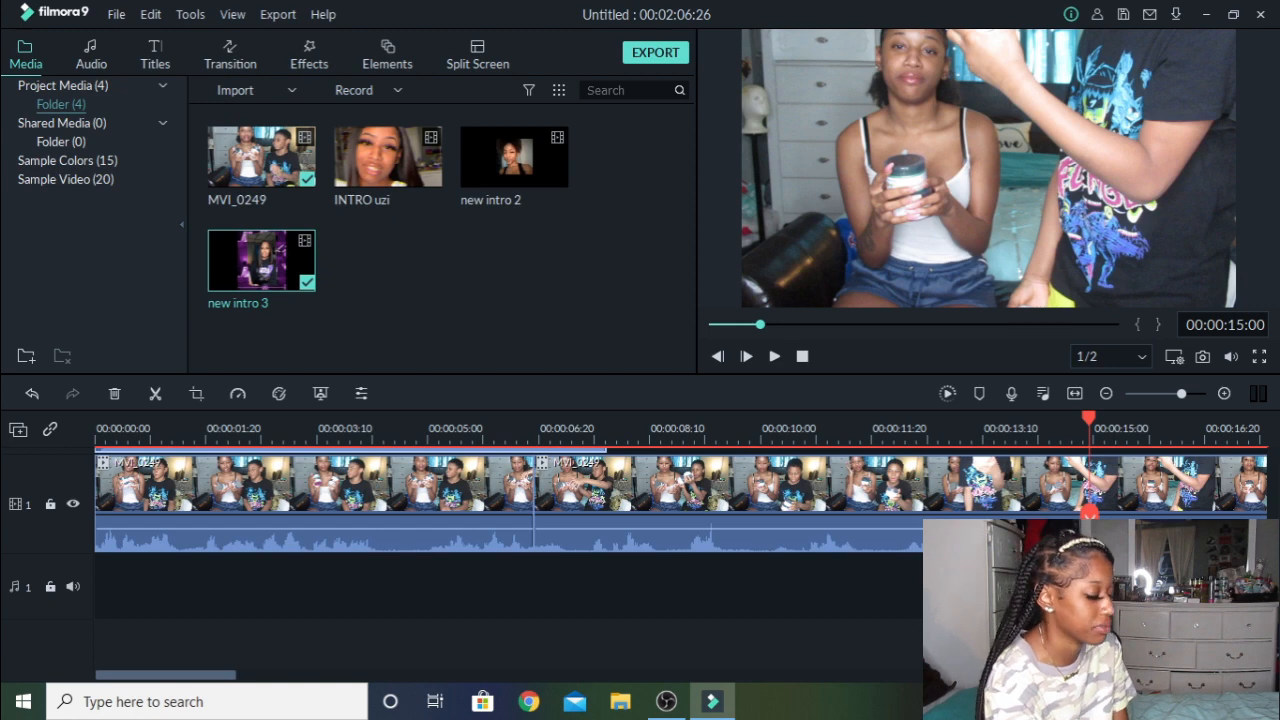
{"action": "scroll", "coordinate": [600, 550], "scroll_direction": "up", "scroll_amount": 4}
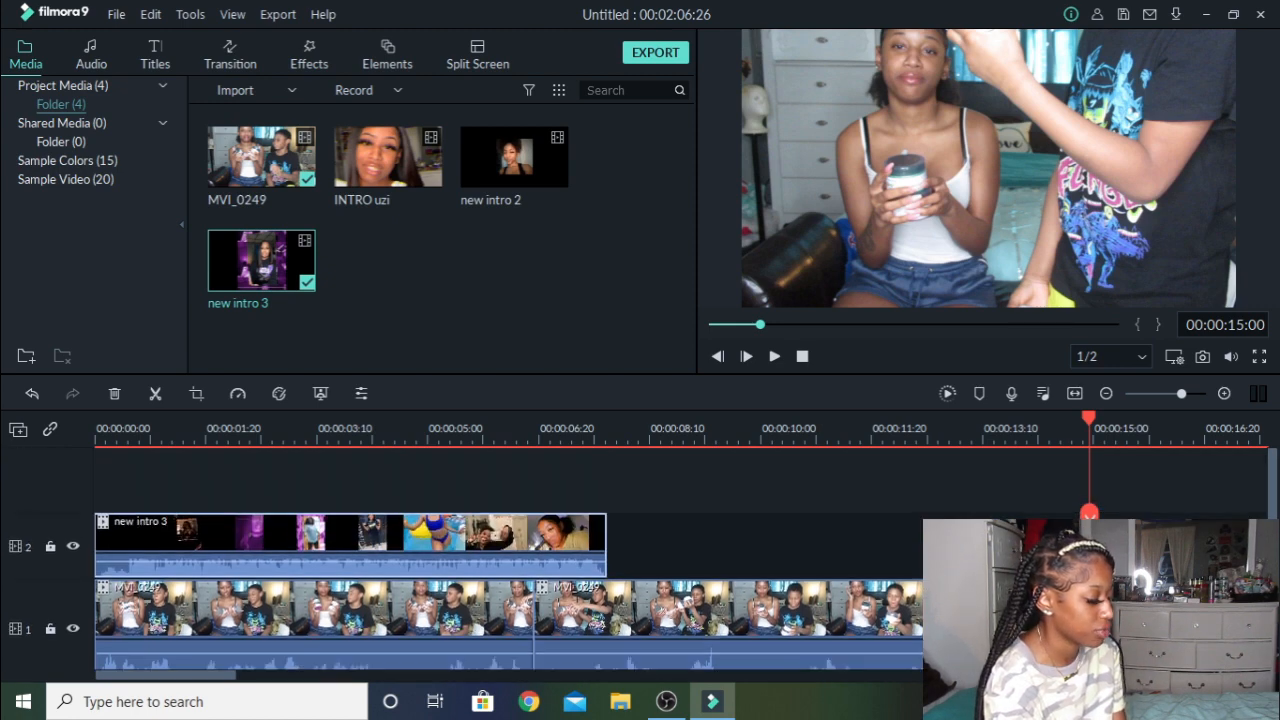
{"action": "scroll", "coordinate": [600, 550], "scroll_direction": "down", "scroll_amount": 2}
{"action": "scroll", "coordinate": [500, 540], "scroll_direction": "down", "scroll_amount": 1}
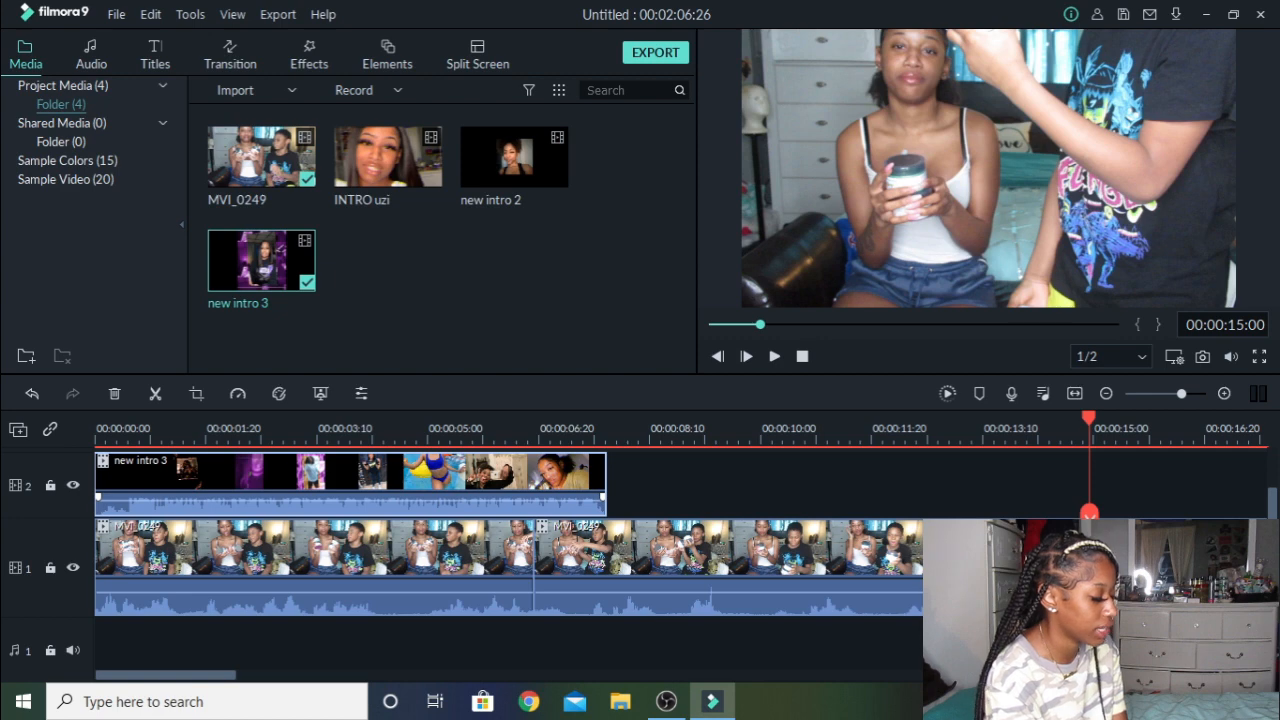
Detach the audio from the new intro 3 clip and delete its video part from the second track.
{"action": "right_click", "coordinate": [380, 485]}
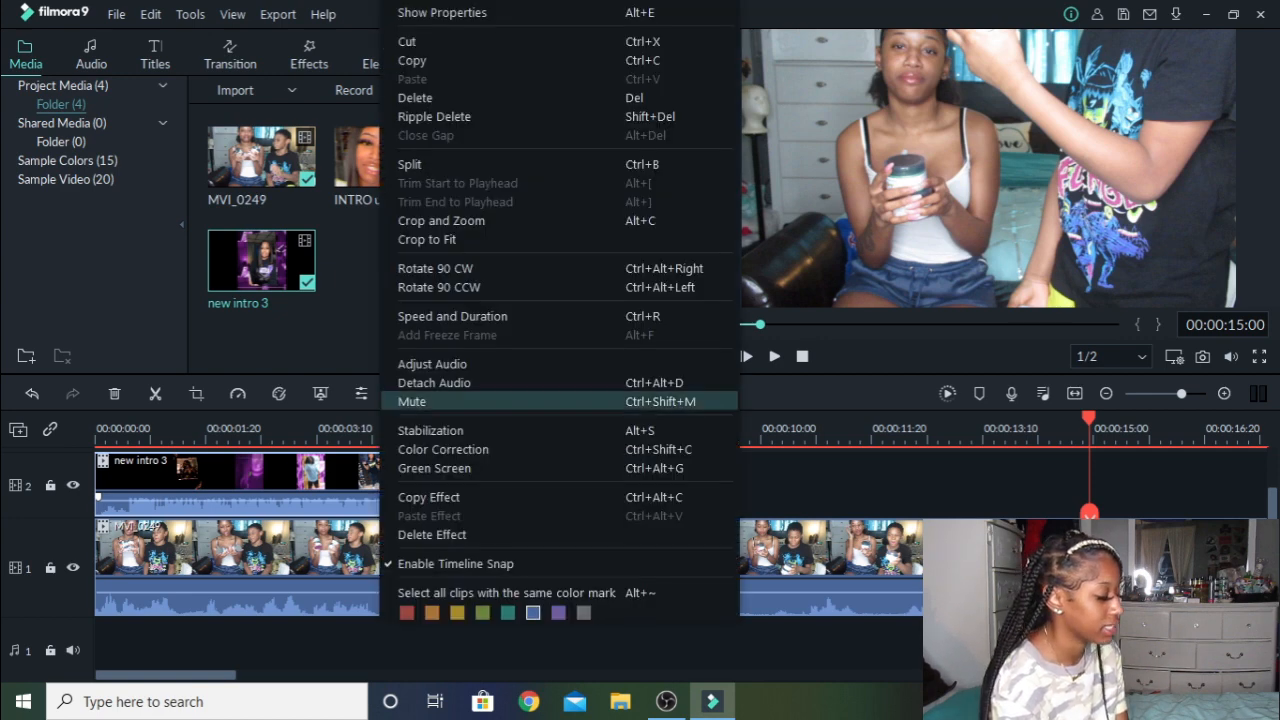
{"action": "left_click", "coordinate": [434, 383]}
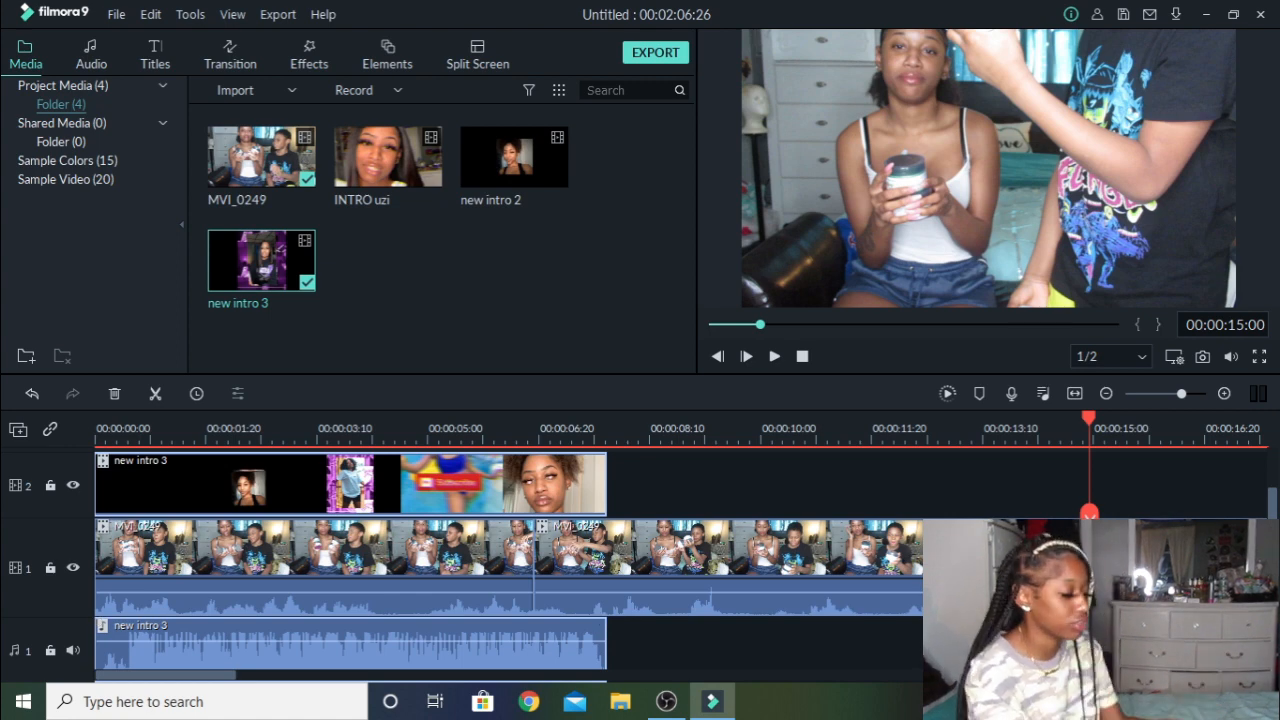
{"action": "left_click", "coordinate": [350, 485]}
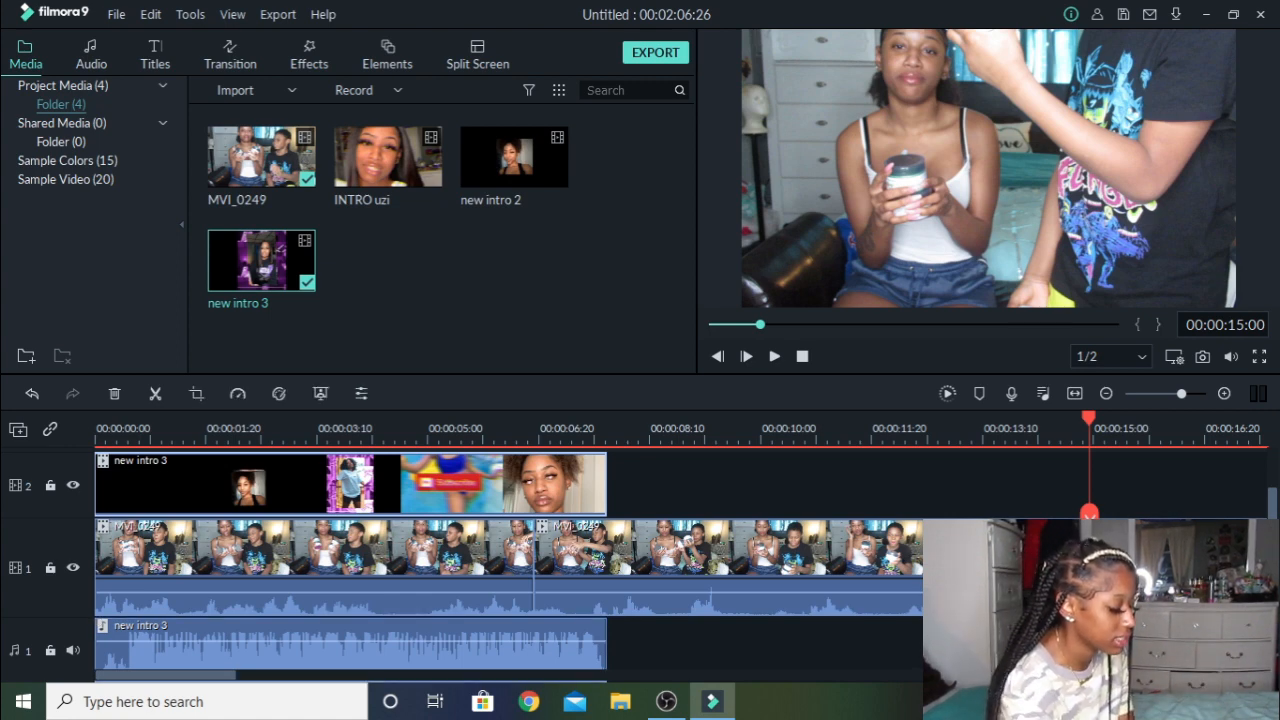
{"action": "key", "text": "Delete"}
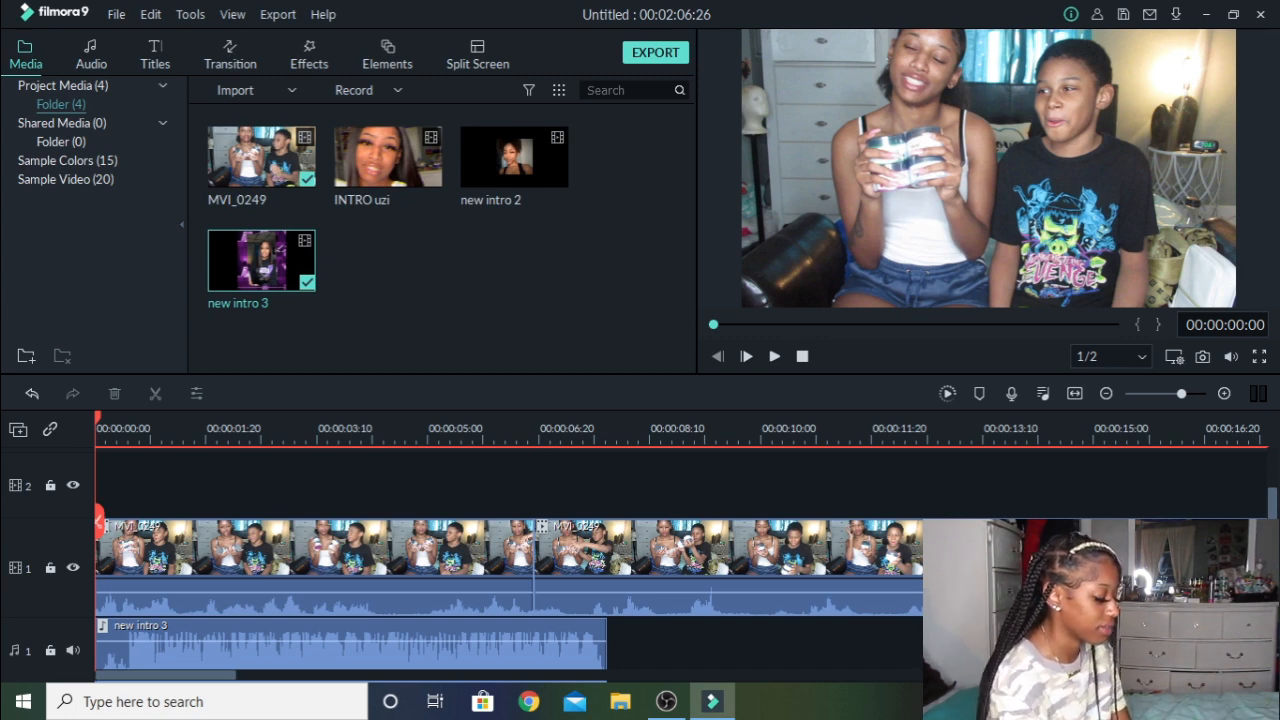
Play the timeline from the beginning to 00:00:04:07 and trim the end of the first MVI_0249 segment to the playhead.
{"action": "key", "text": "space"}
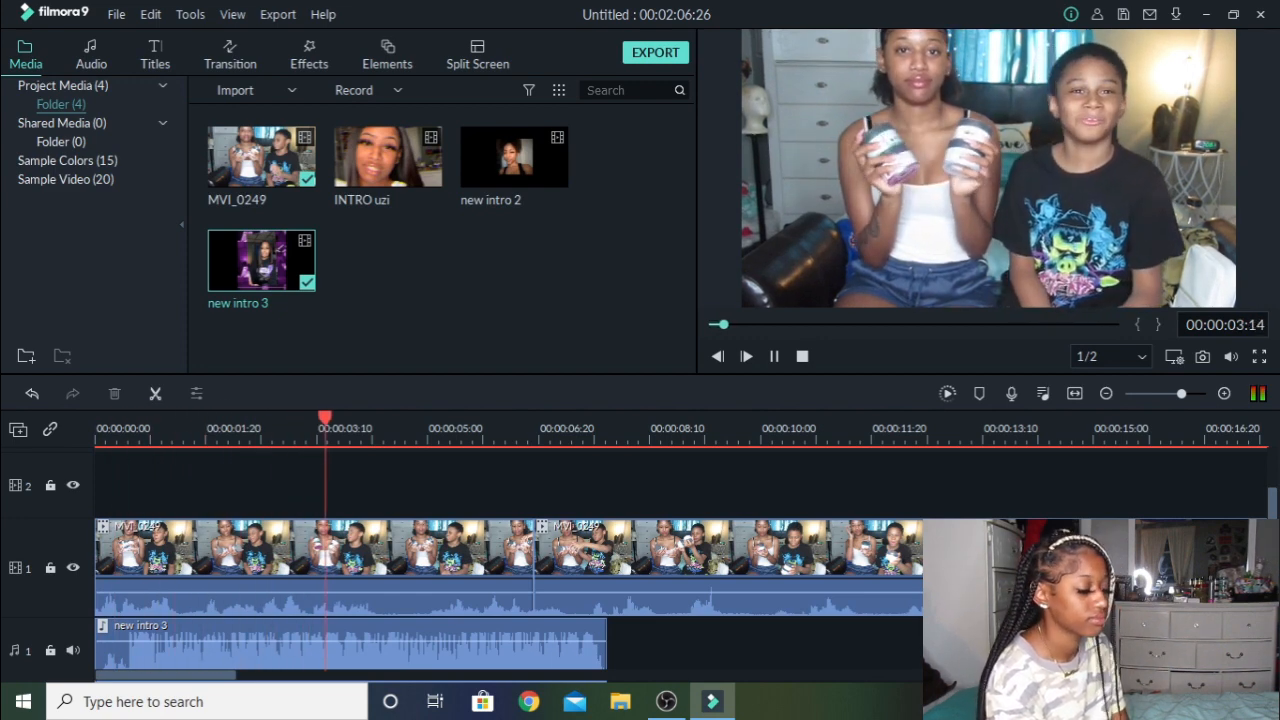
{"action": "key", "text": "space"}
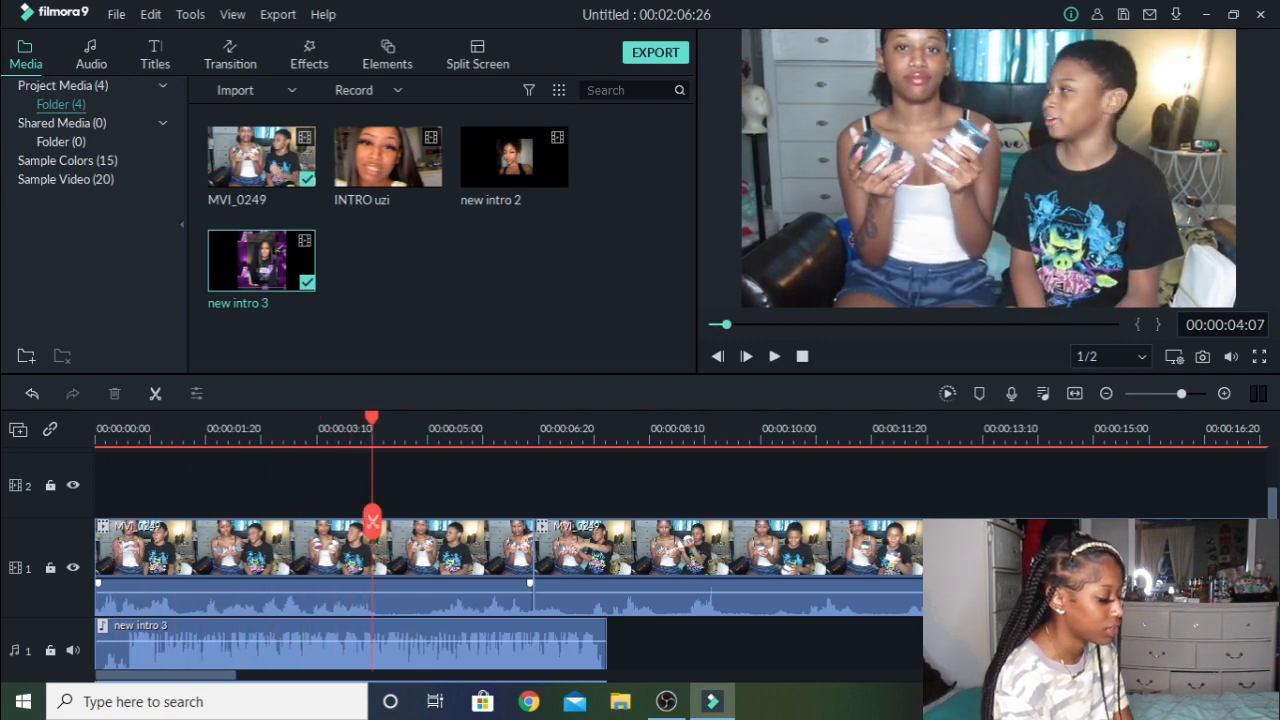
{"action": "right_click", "coordinate": [236, 548]}
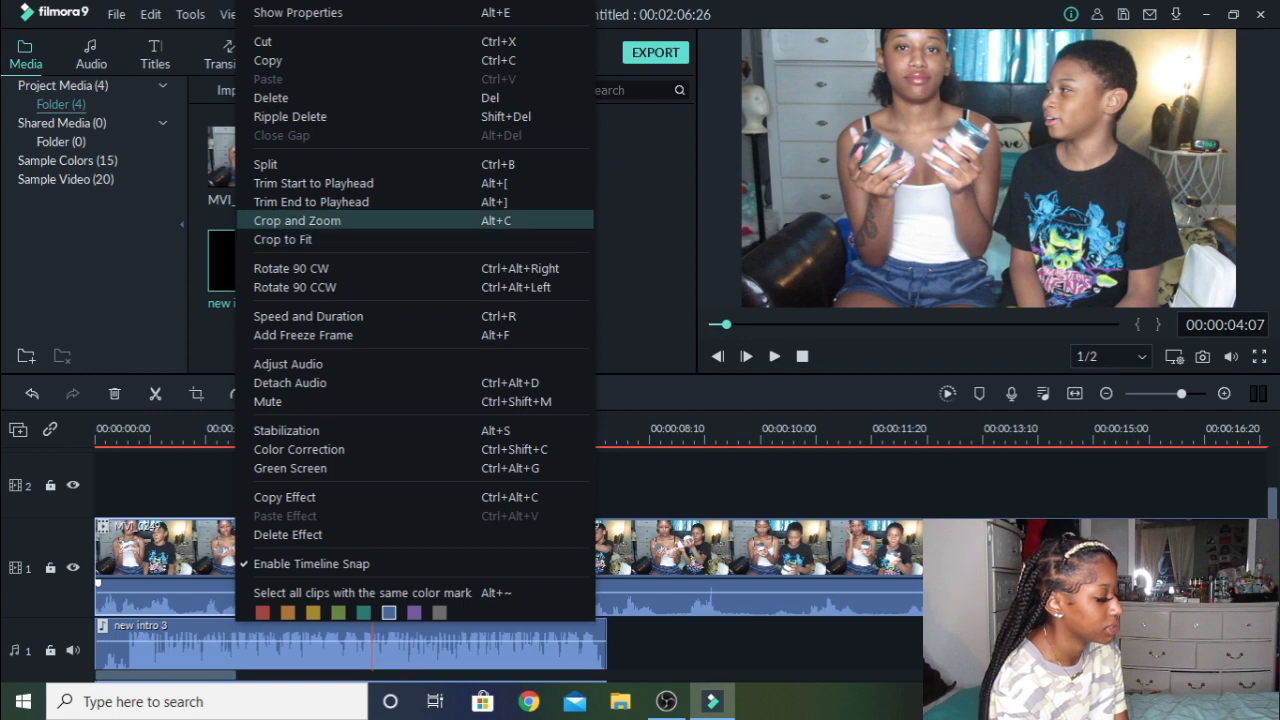
{"action": "left_click", "coordinate": [345, 202]}
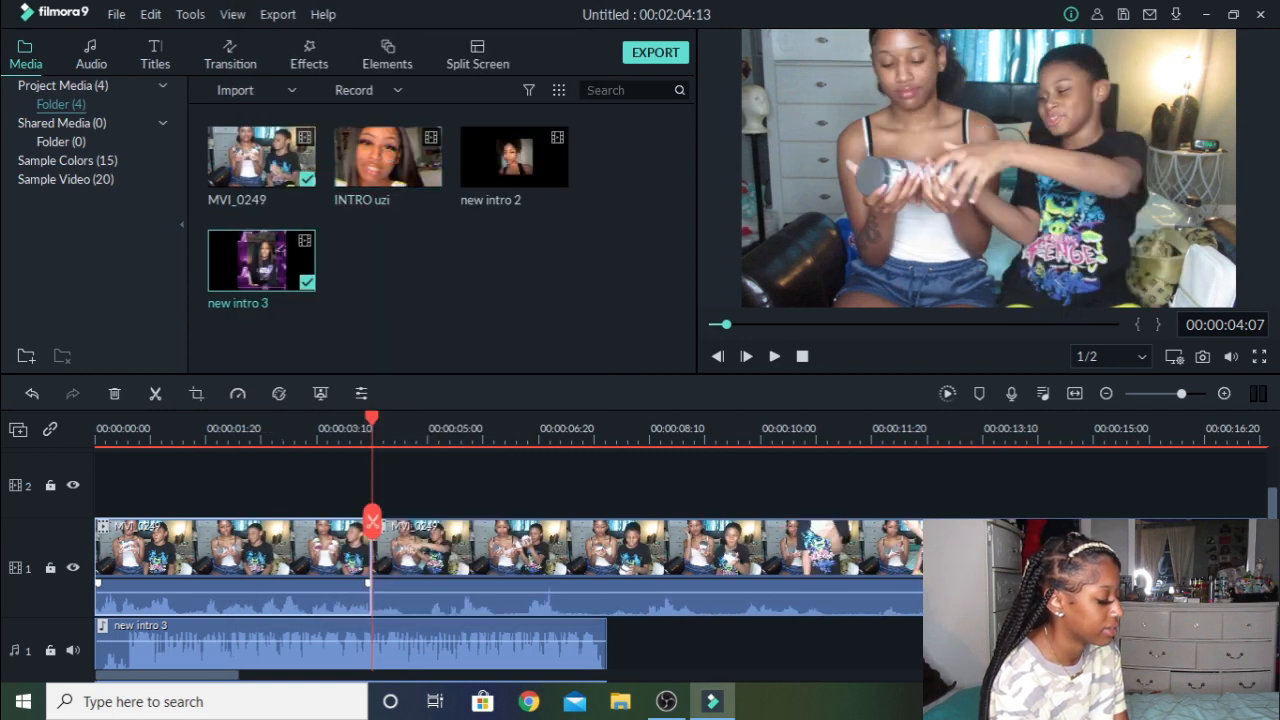
Review the first MVI_0249 segment's editing options and delete the detached new intro 3 audio from the audio track.
{"action": "right_click", "coordinate": [297, 566]}
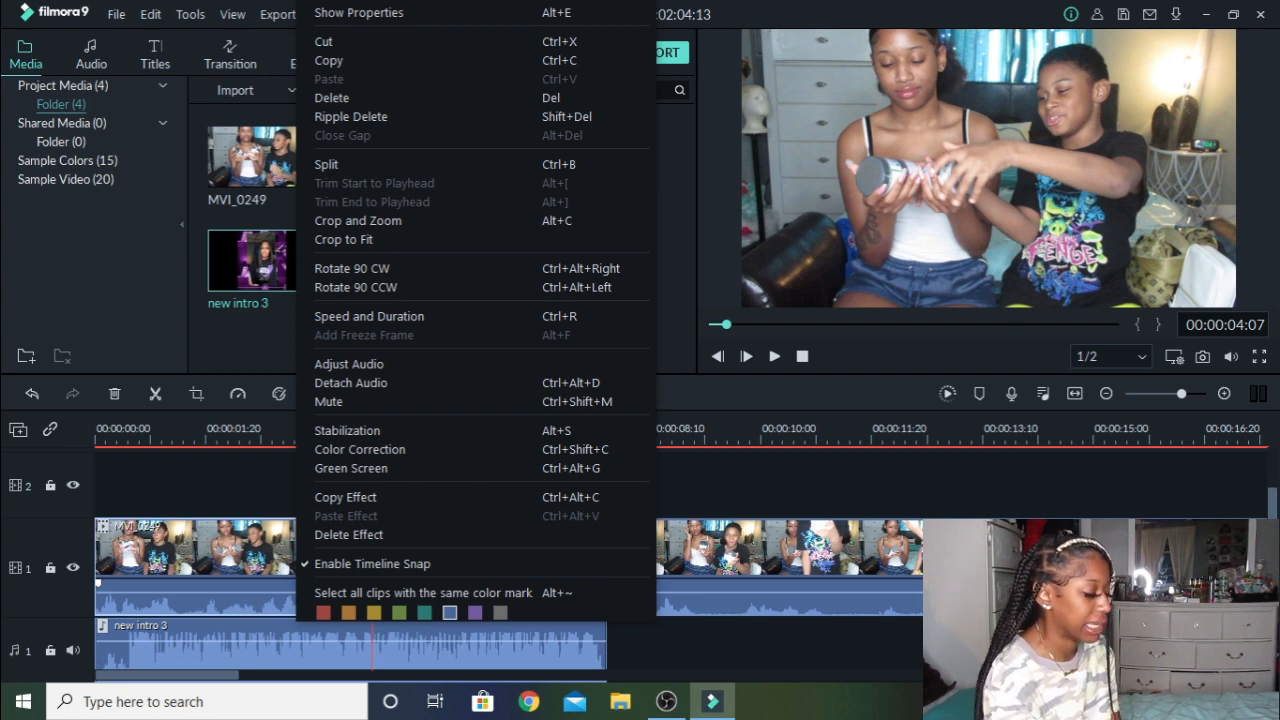
{"action": "left_click", "coordinate": [298, 646]}
{"action": "key", "text": "Delete"}
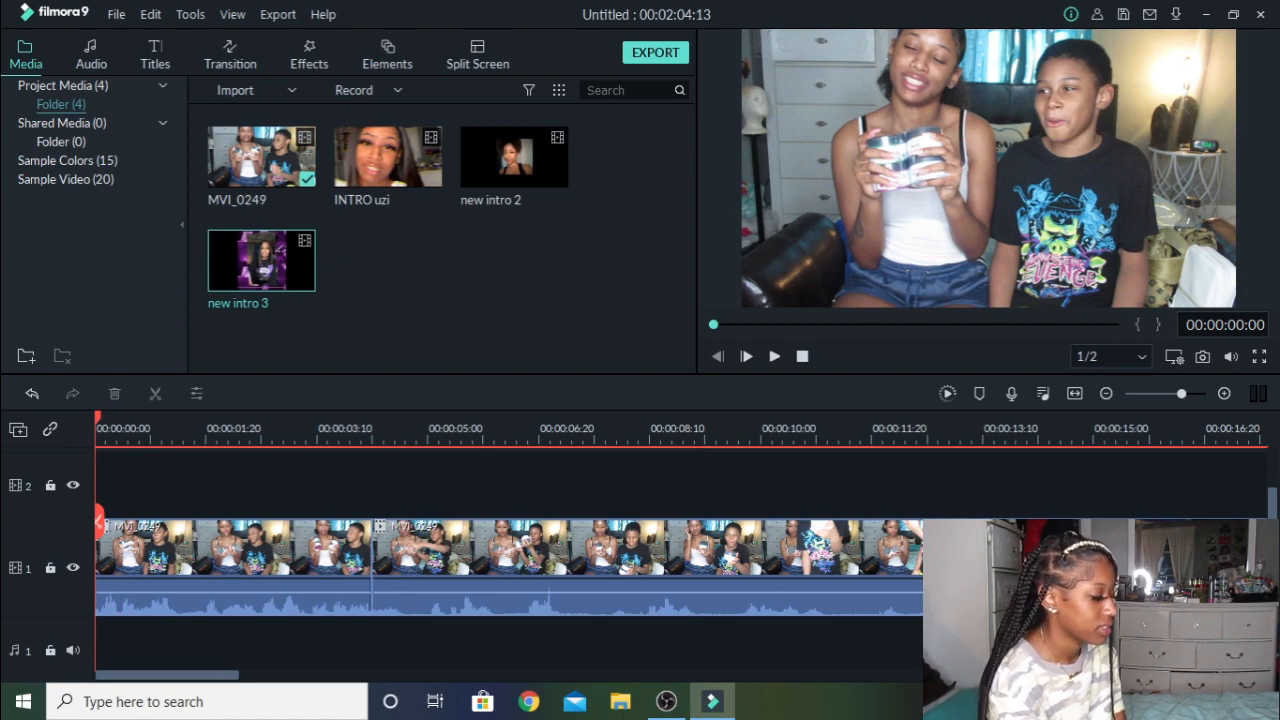
Import the "[Sound Effect] Knuc" audio file and place it at the start of the first audio track.
{"action": "left_click", "coordinate": [242, 90]}
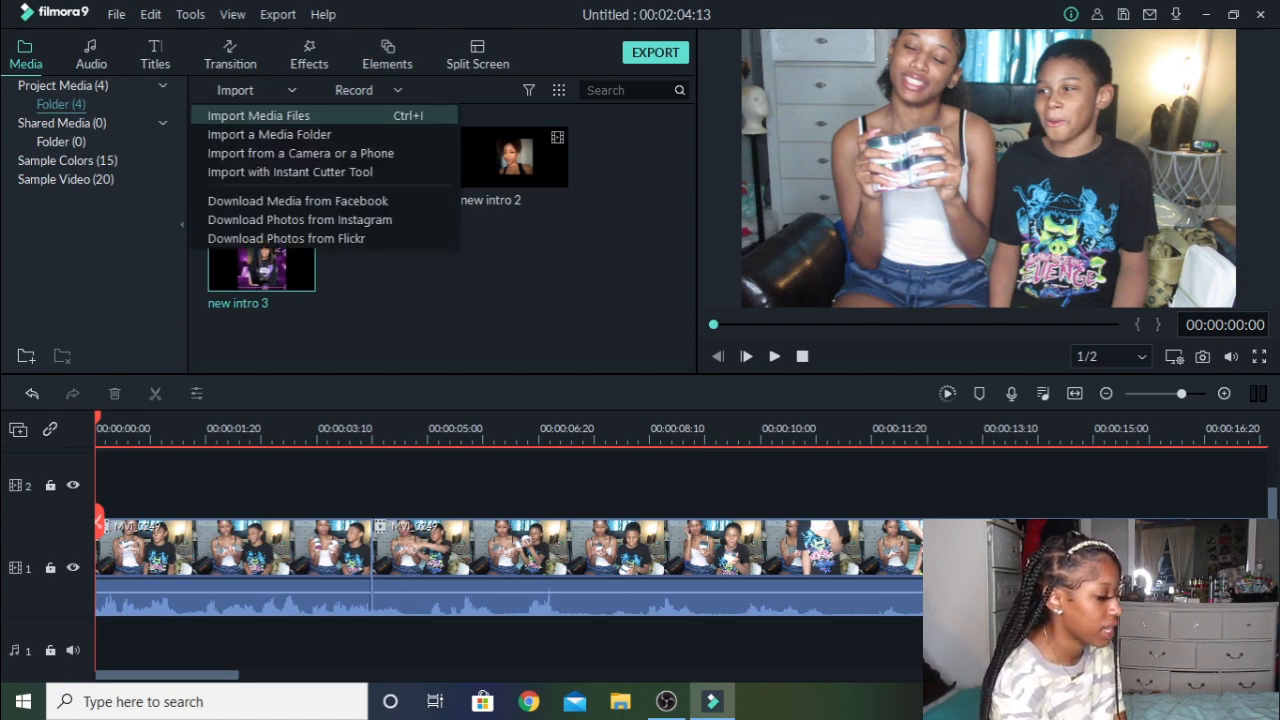
{"action": "left_click", "coordinate": [250, 114]}
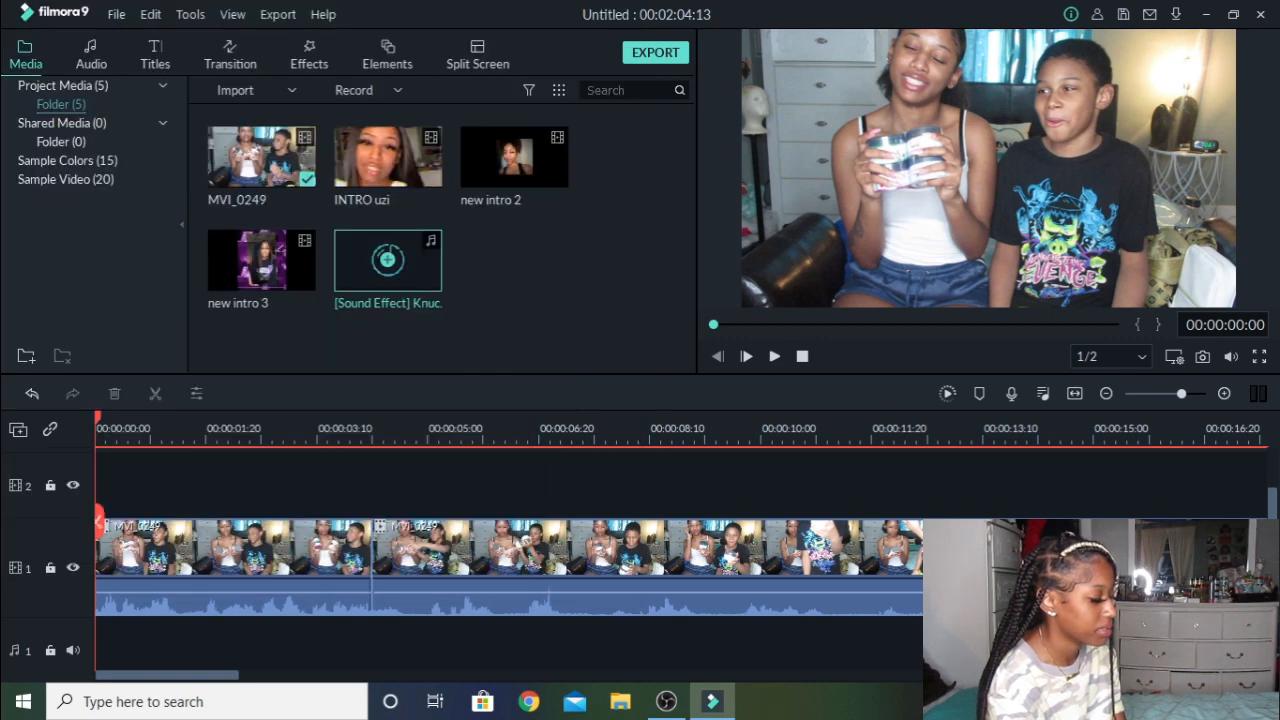
{"action": "left_click_drag", "start_coordinate": [388, 260], "coordinate": [135, 645]}
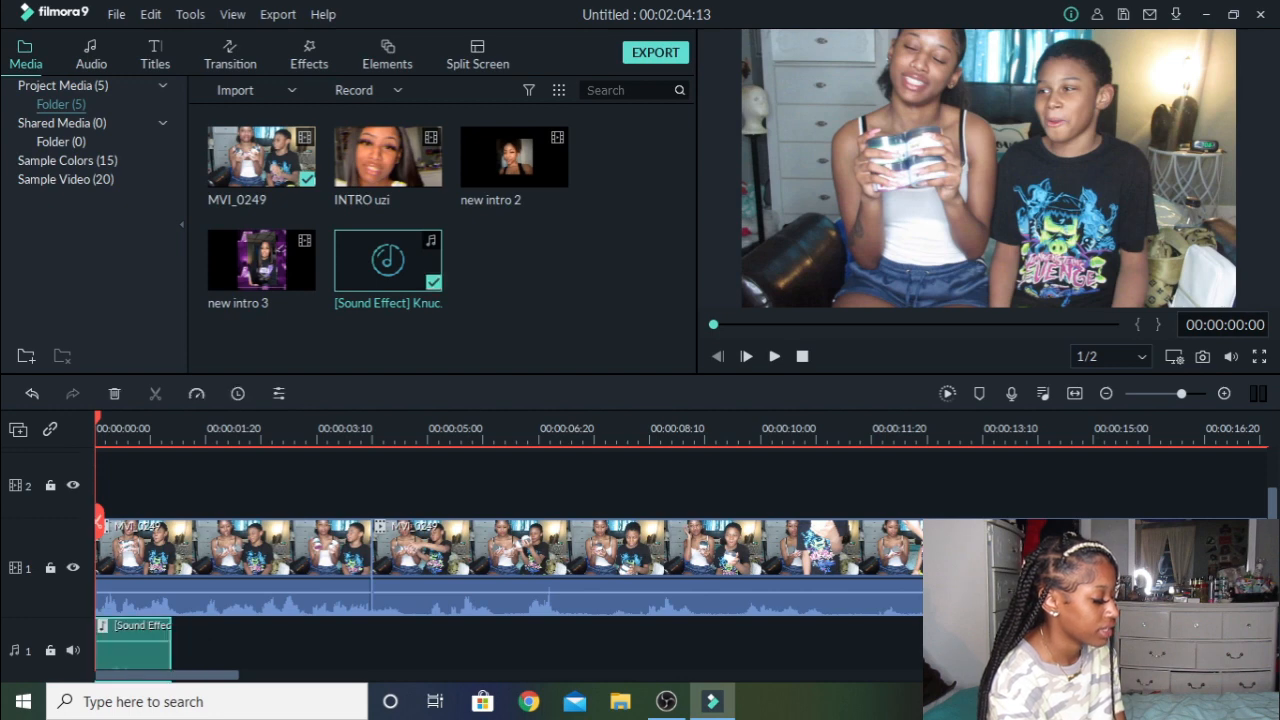
Mute the first MVI_0249 segment and play the timeline from the beginning with the sound effect.
{"action": "left_click", "coordinate": [352, 590]}
{"action": "left_click_drag", "start_coordinate": [352, 420], "coordinate": [96, 420]}
{"action": "key", "text": "space"}
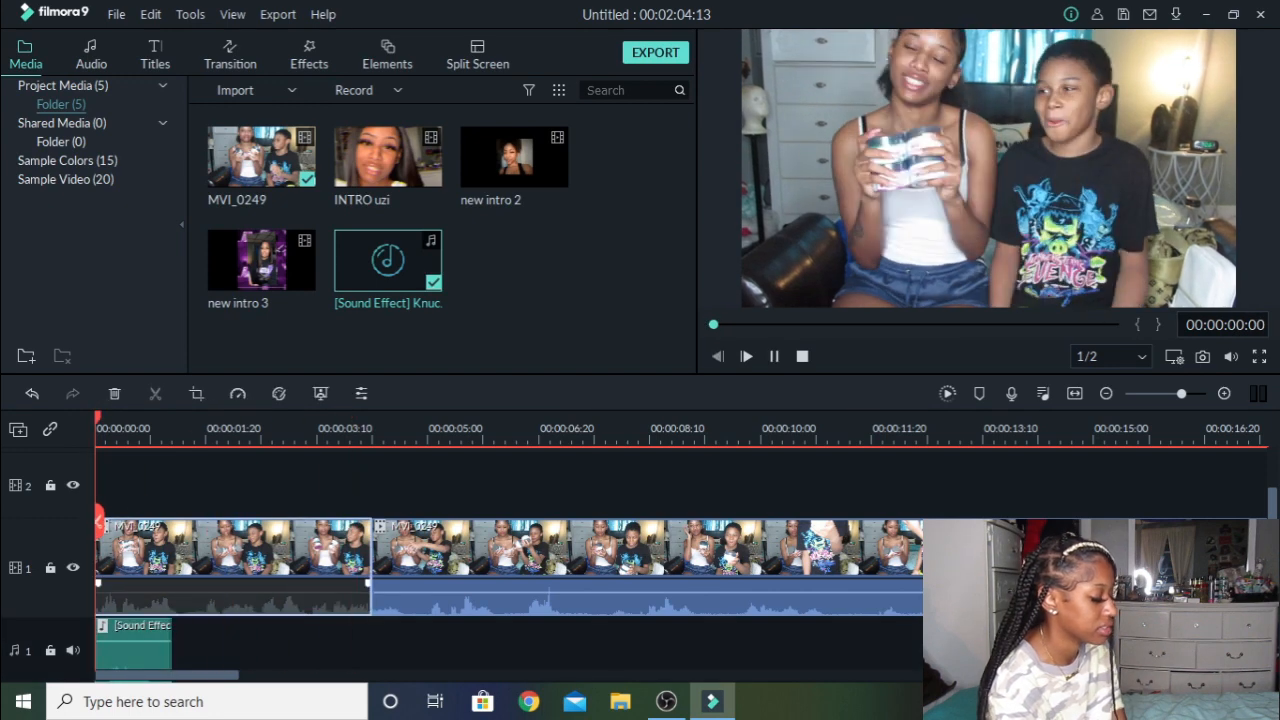
Stop playback and undo both the muting of the first MVI_0249 segment and the sound effect placement.
{"action": "key", "text": "space"}
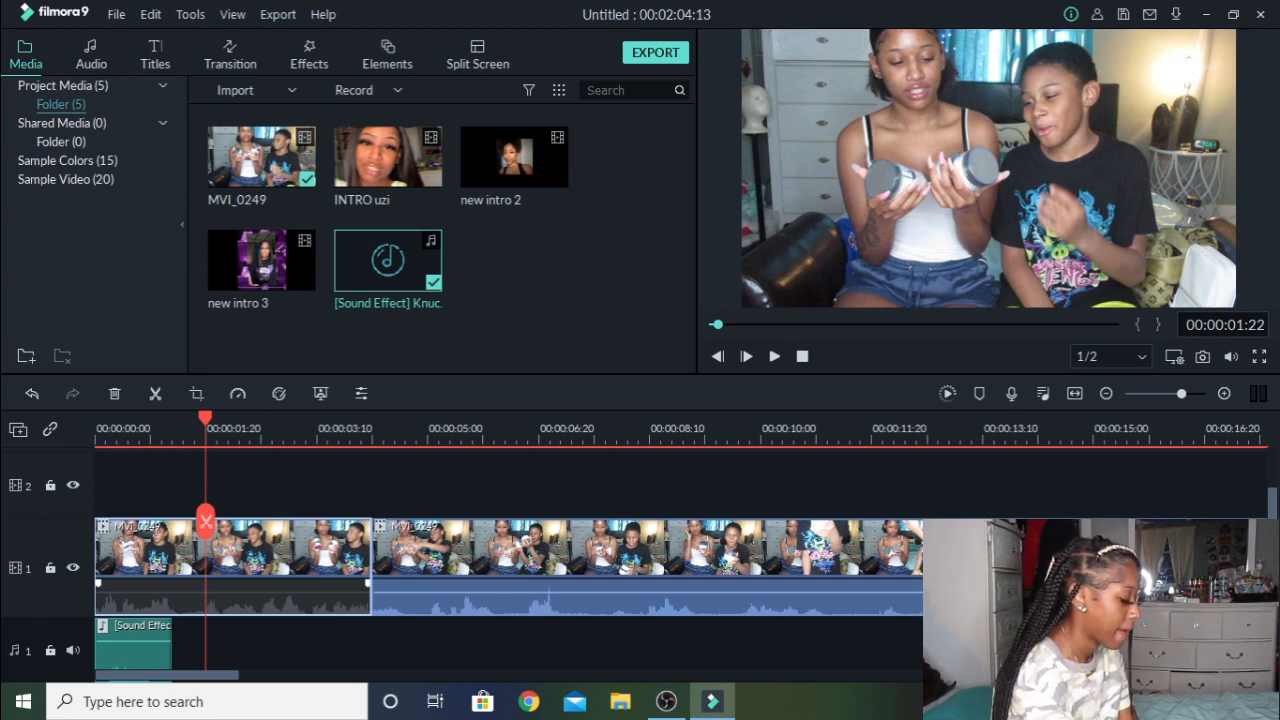
{"action": "key", "text": "ctrl+z"}
{"action": "key", "text": "ctrl+z"}
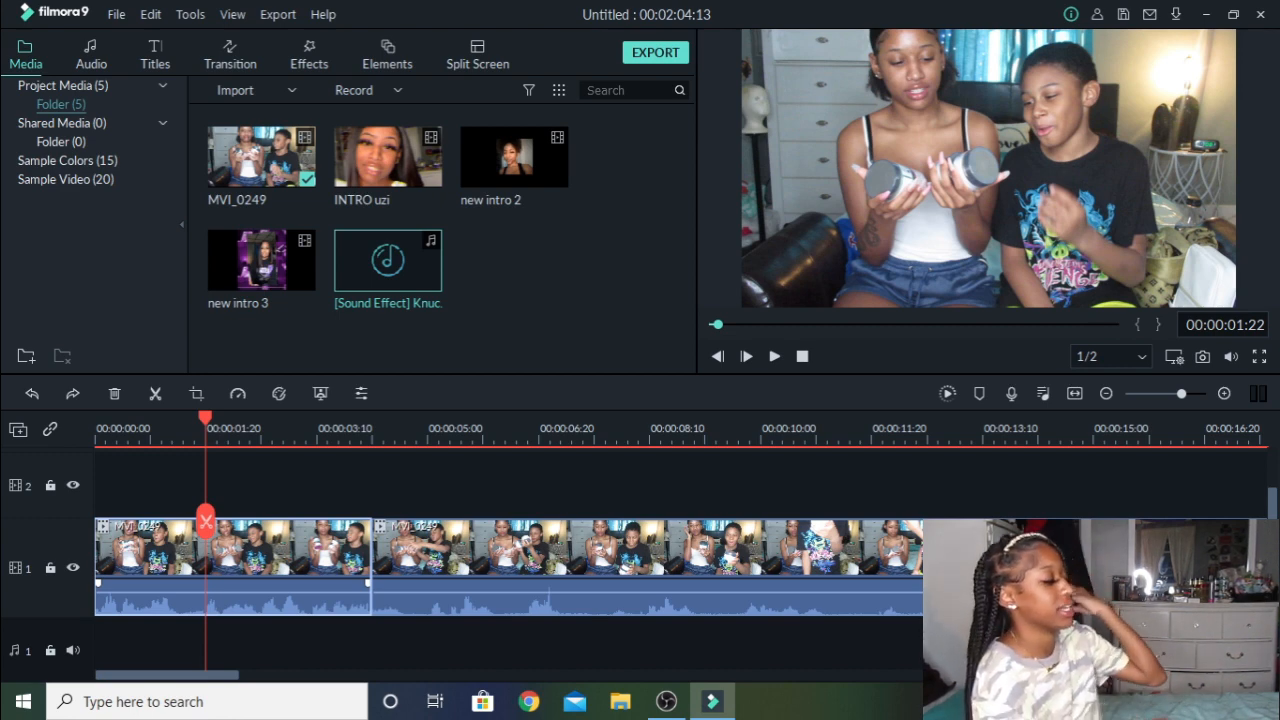
{"action": "left_click", "coordinate": [368, 90]}
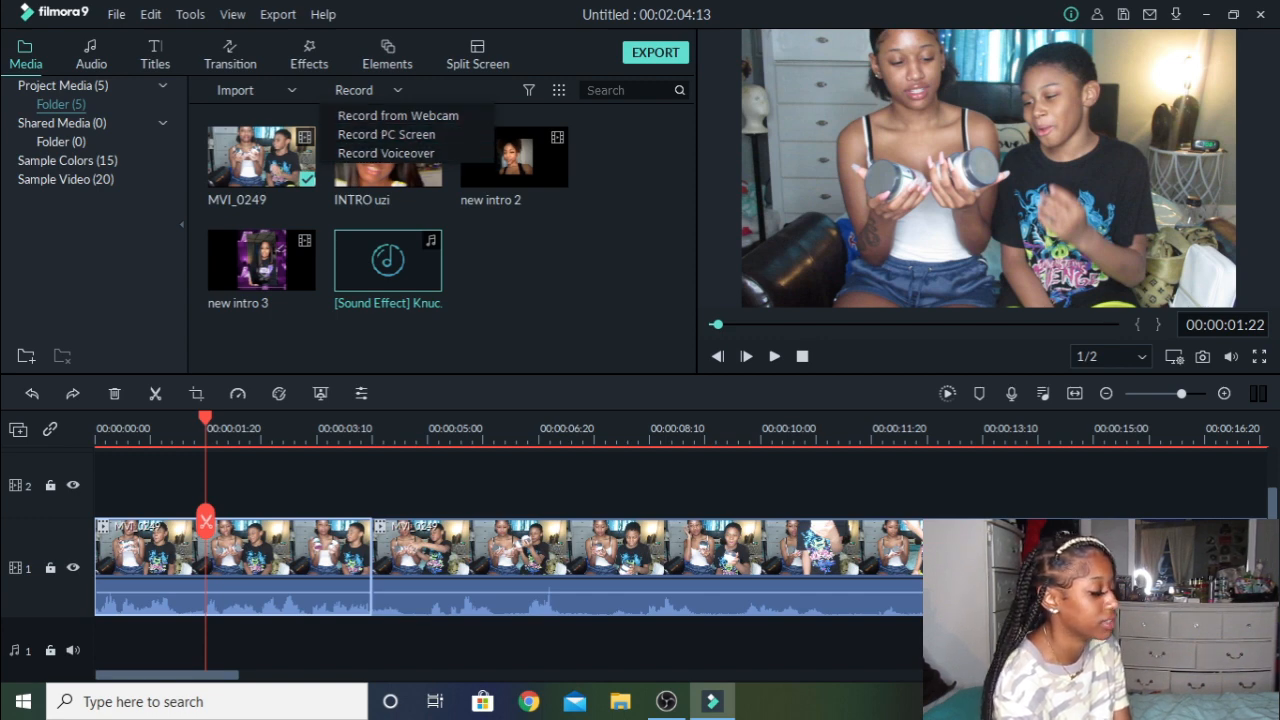
{"action": "left_click", "coordinate": [520, 262]}
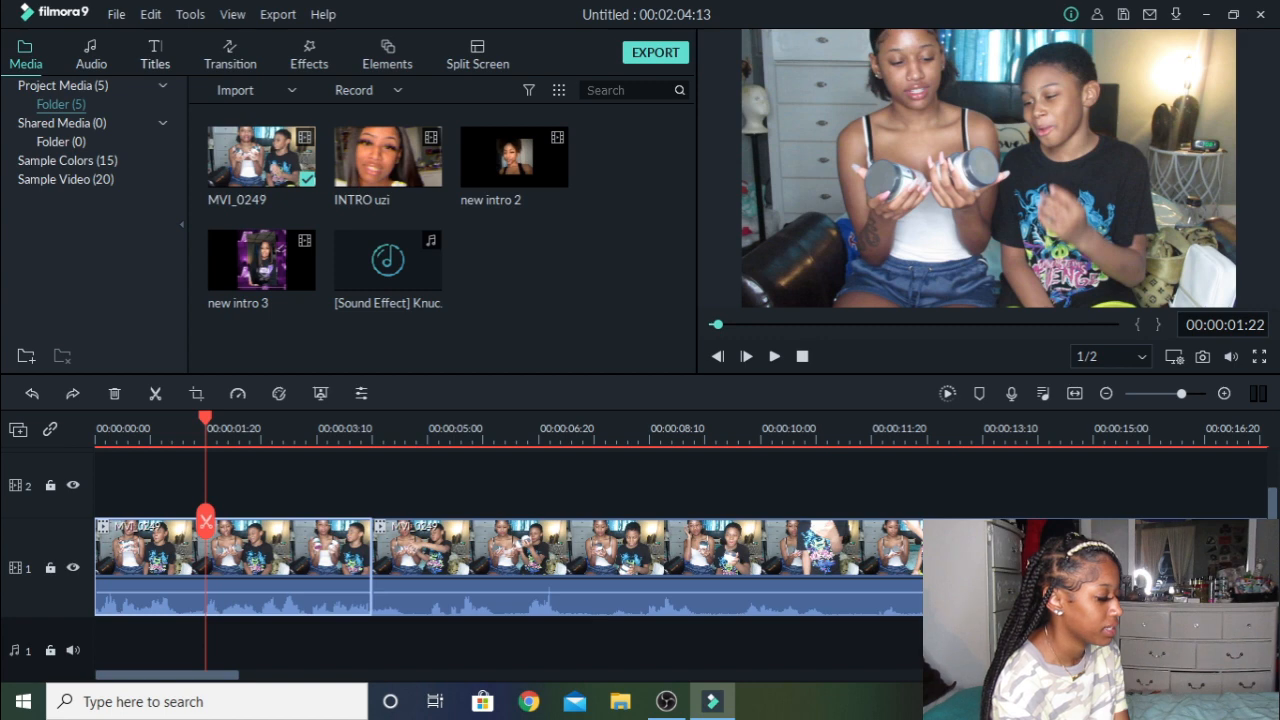
{"action": "left_click", "coordinate": [91, 55]}
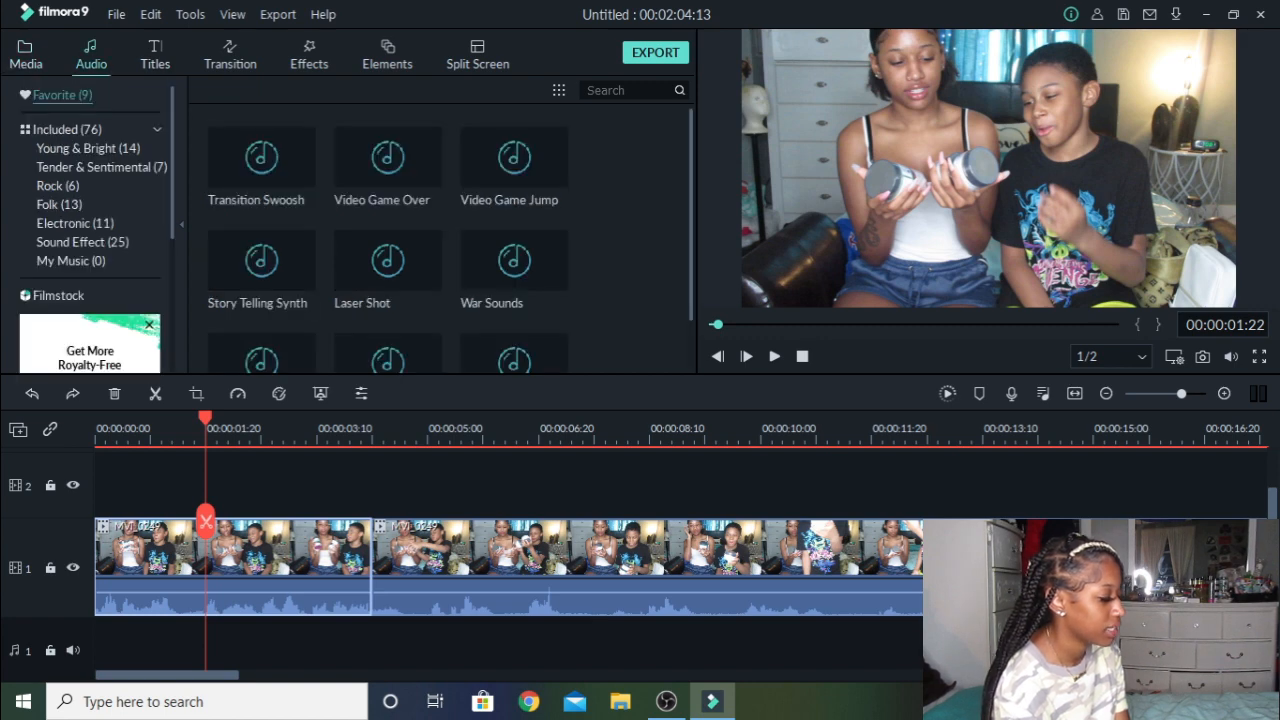
{"action": "left_click", "coordinate": [26, 54]}
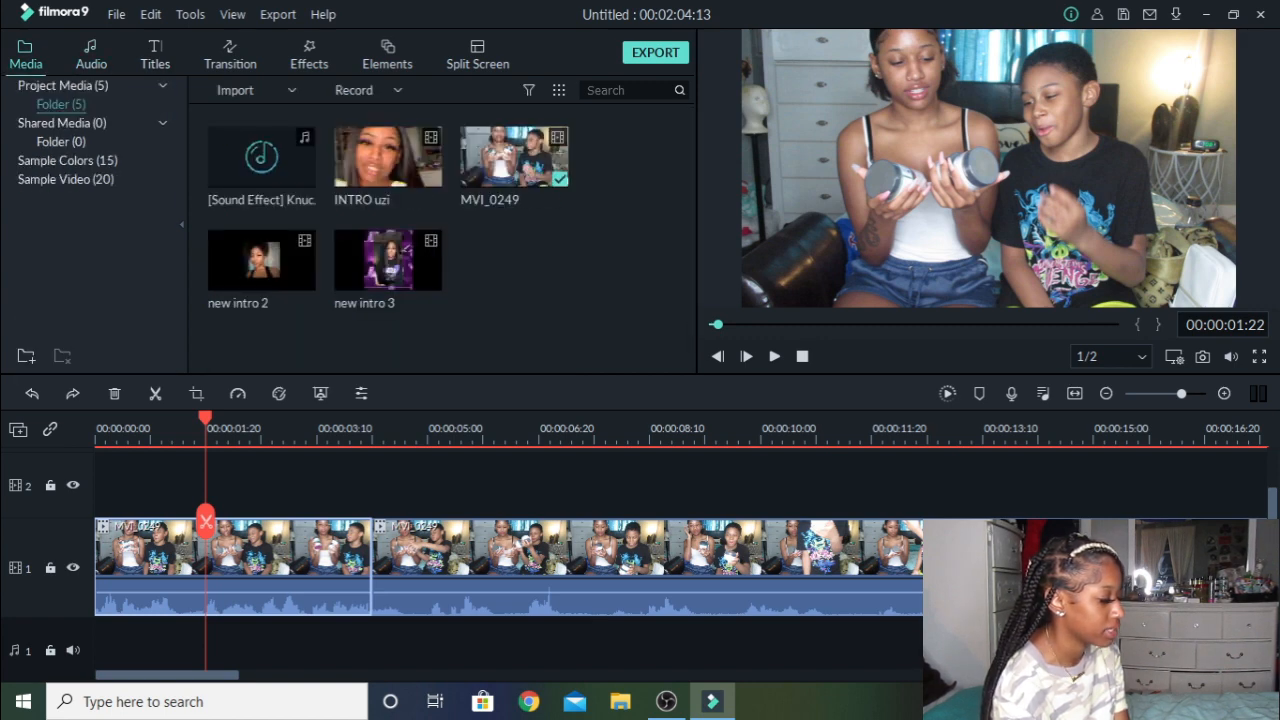
Import the "youtube editing $tuff" folder from Videos into the project media and look through the imported files.
{"action": "left_click", "coordinate": [238, 90]}
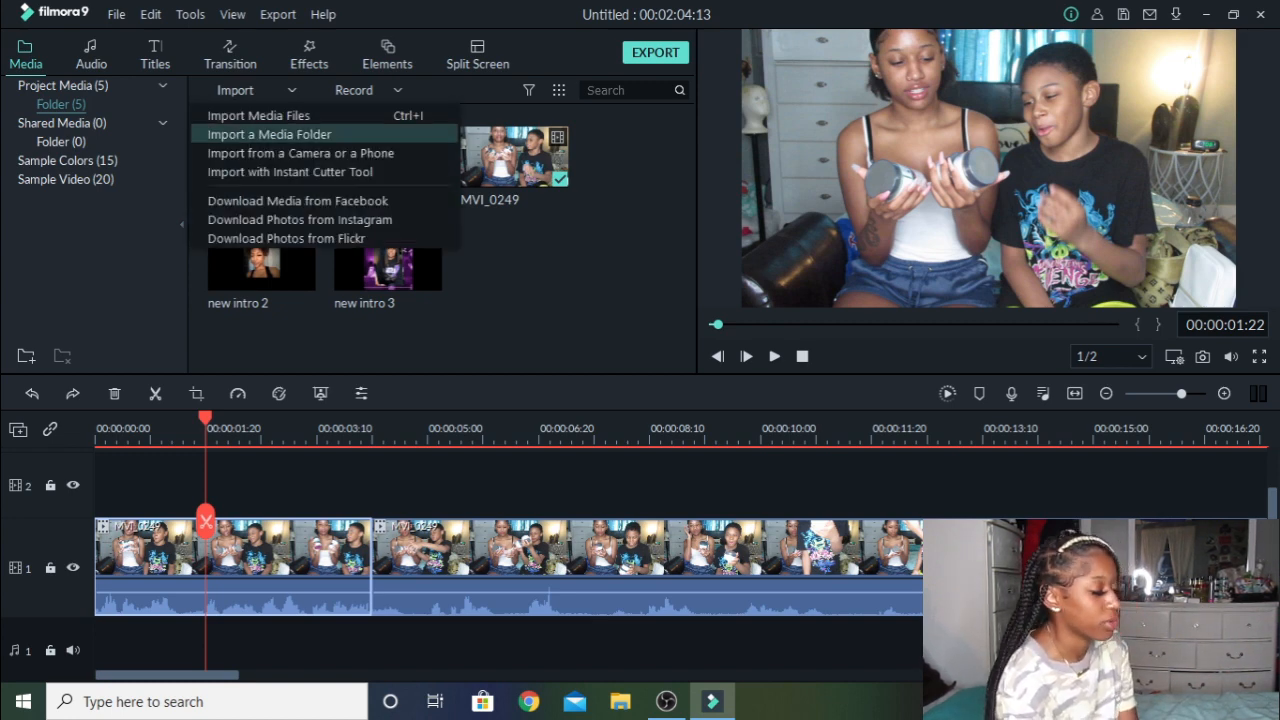
{"action": "left_click", "coordinate": [269, 134]}
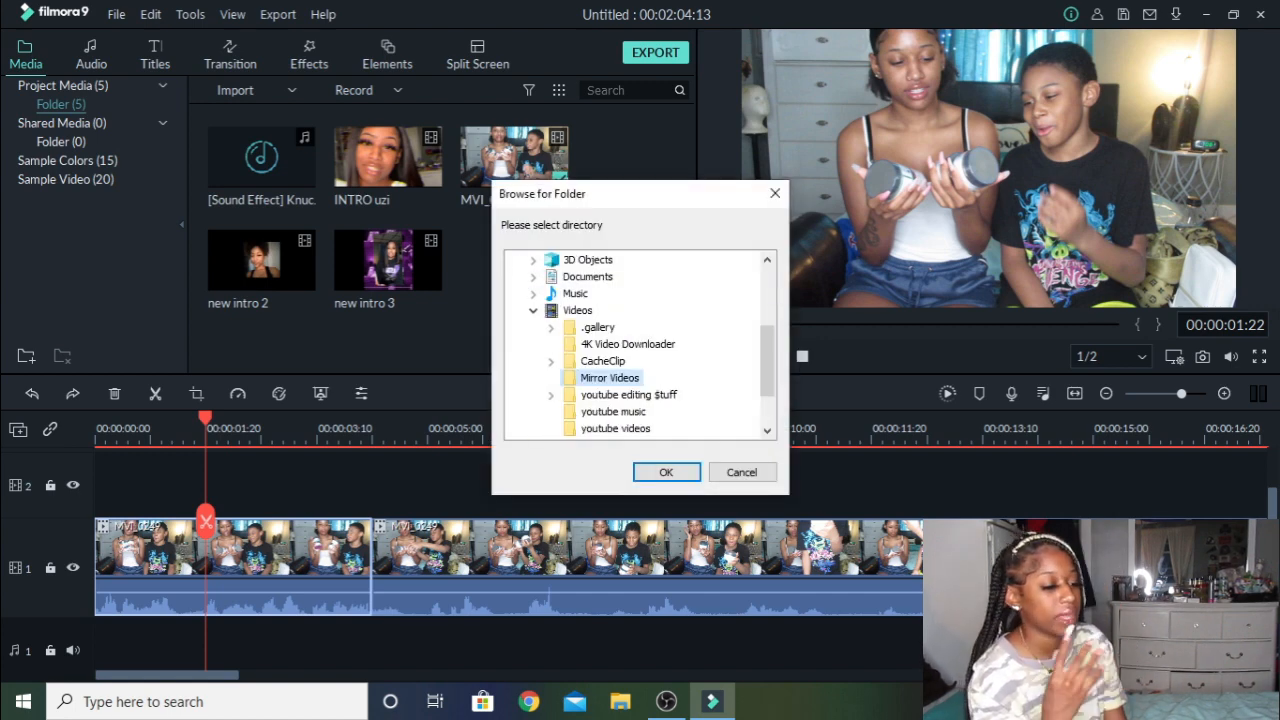
{"action": "left_click", "coordinate": [629, 395]}
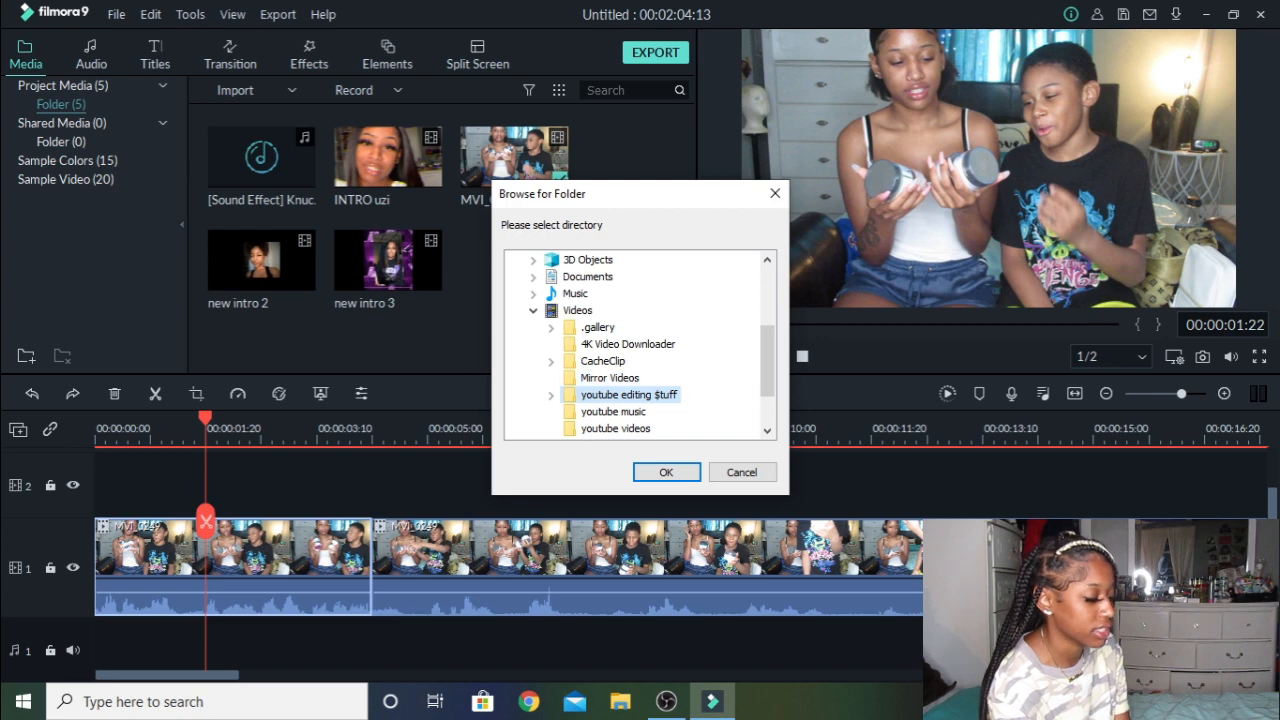
{"action": "left_click", "coordinate": [666, 472]}
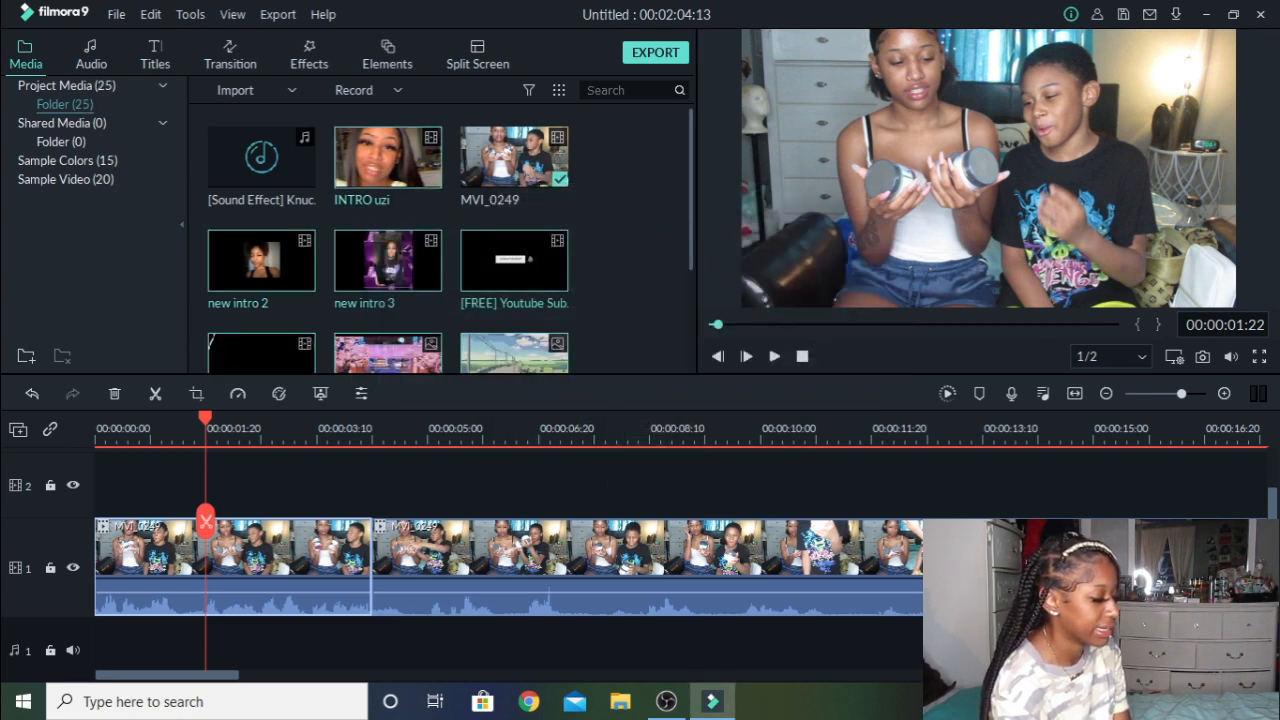
{"action": "scroll", "coordinate": [441, 240], "scroll_direction": "down", "scroll_amount": 6}
{"action": "scroll", "coordinate": [441, 240], "scroll_direction": "up", "scroll_amount": 6}
Try inserting the Black sample color before the first MVI_0249 segment on the first video track.
{"action": "left_click", "coordinate": [67, 161]}
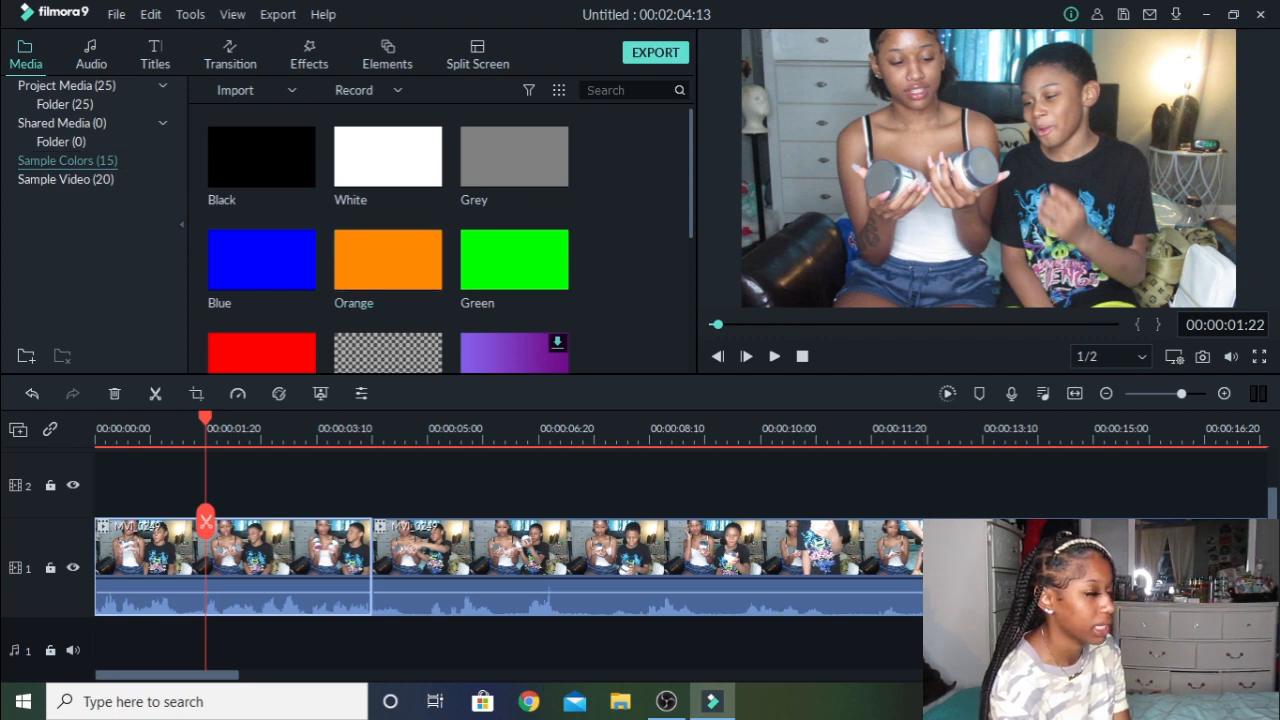
{"action": "left_click_drag", "start_coordinate": [261, 157], "coordinate": [106, 560]}
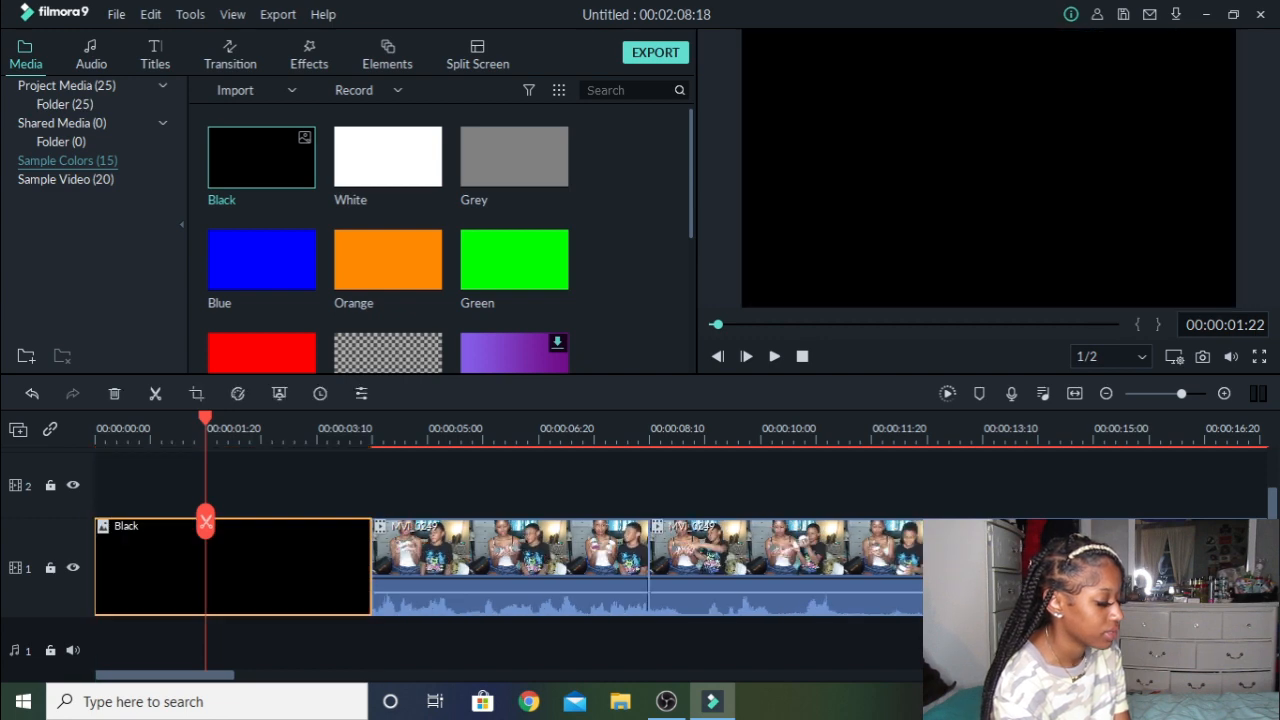
{"action": "key", "text": "ctrl+z"}
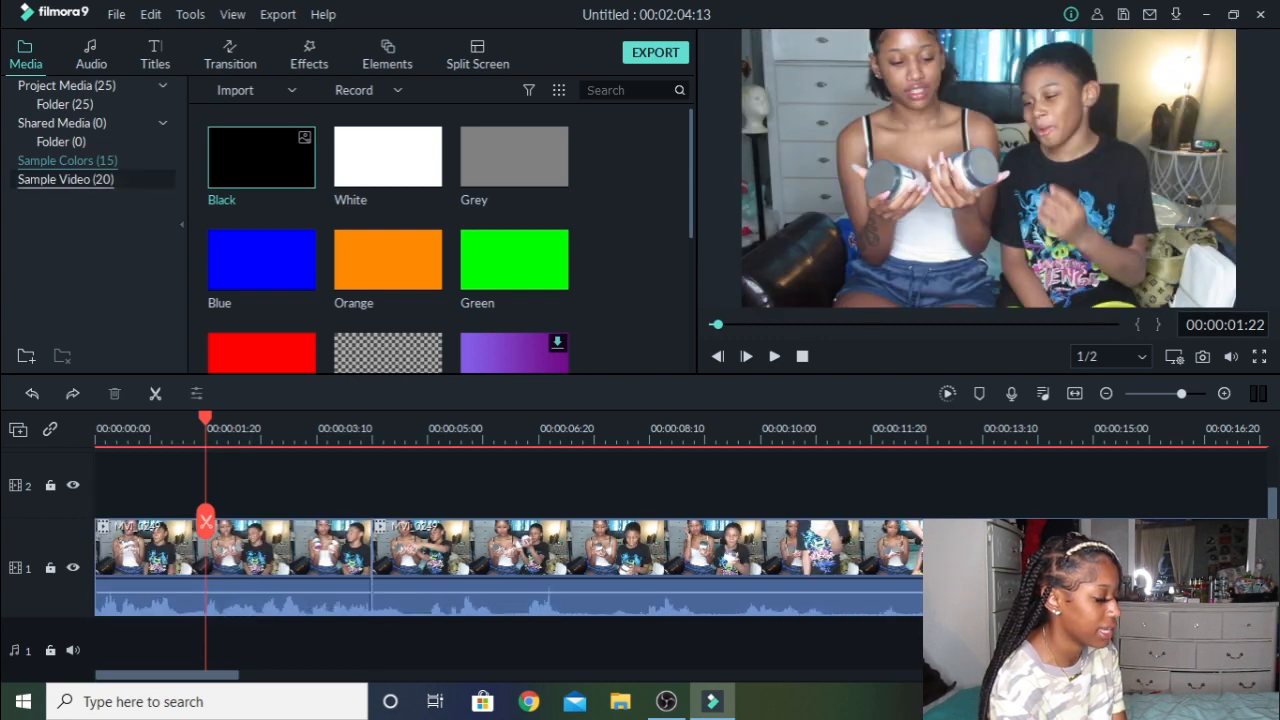
Browse the sample videos, the project media and the included audio categories from Young & Bright to My Music.
{"action": "left_click", "coordinate": [66, 180]}
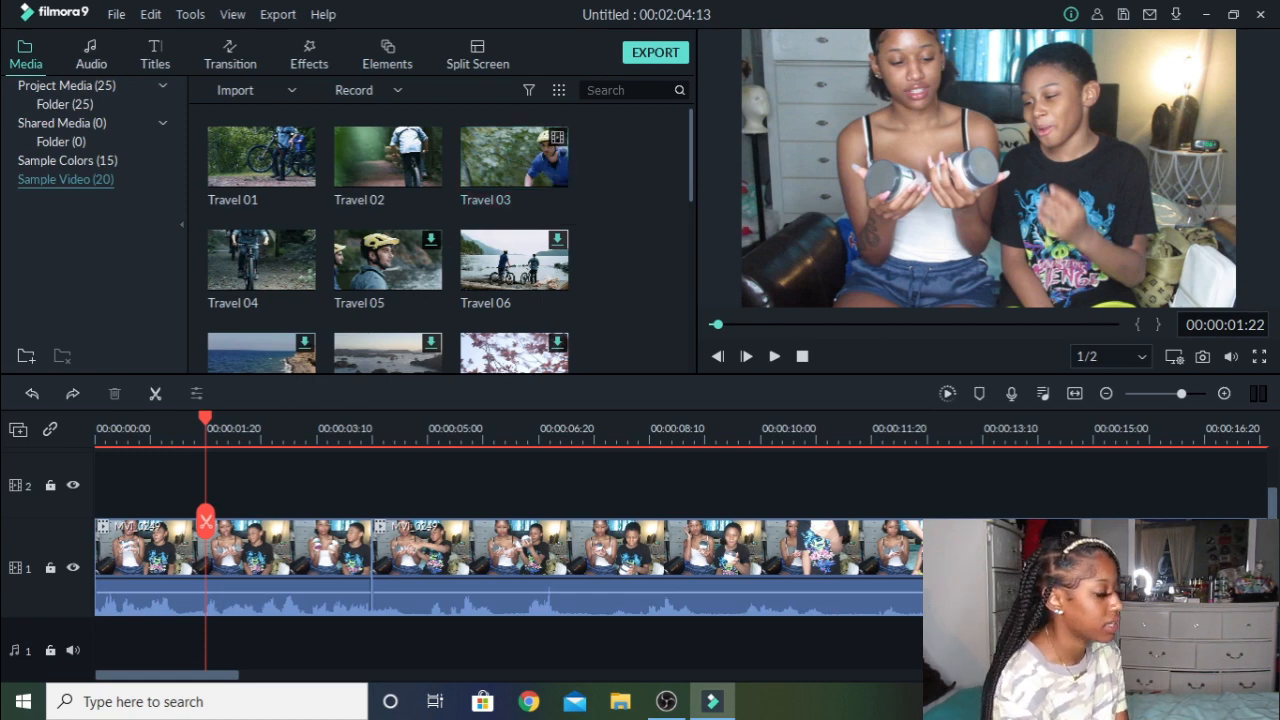
{"action": "left_click", "coordinate": [66, 86]}
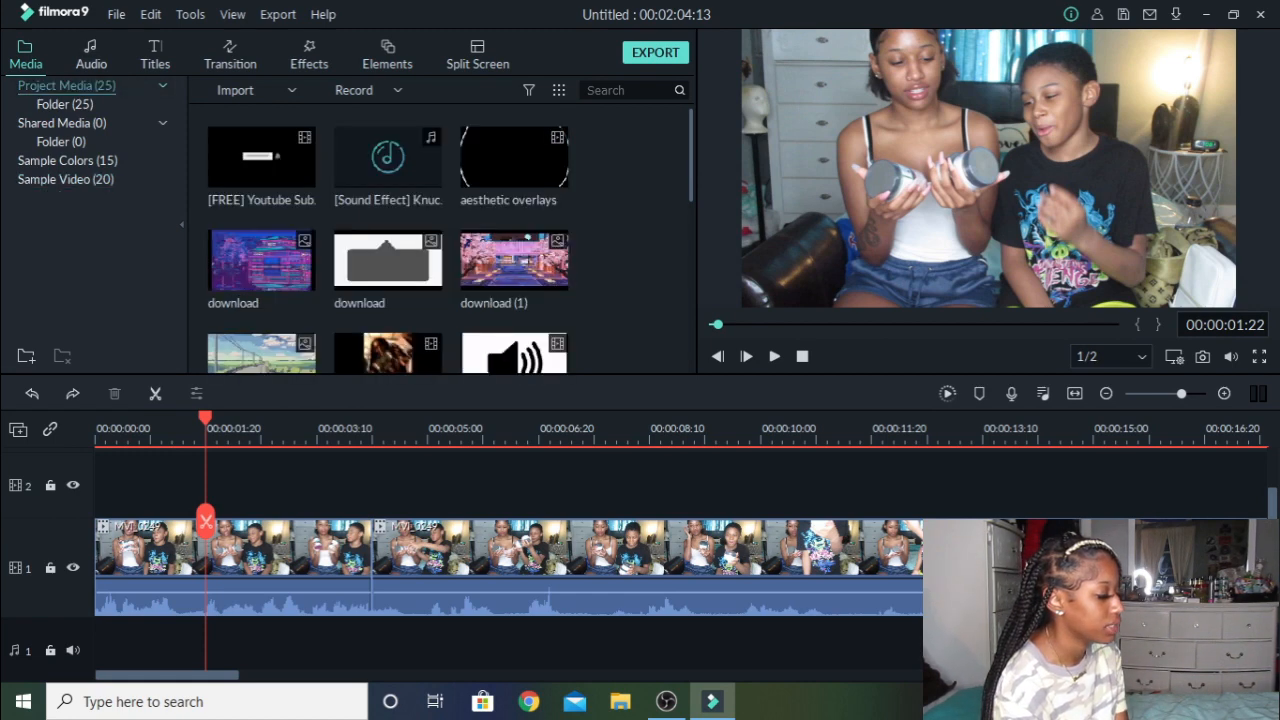
{"action": "left_click", "coordinate": [91, 55]}
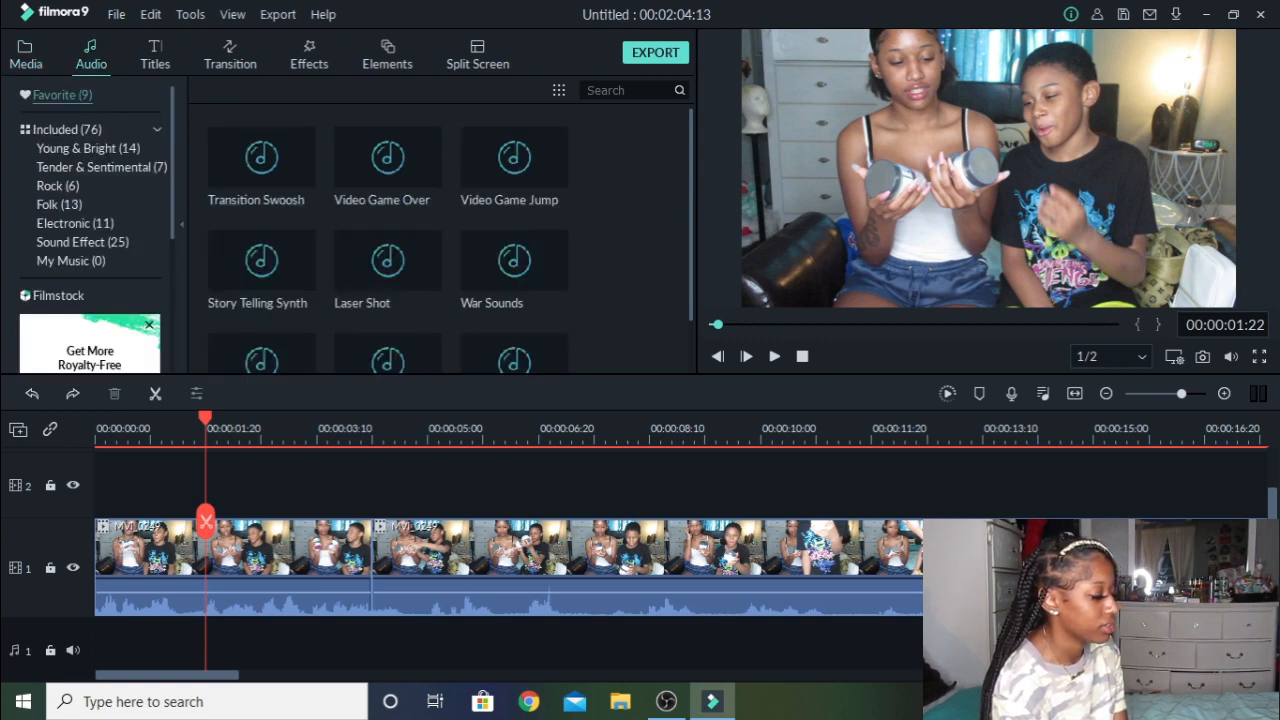
{"action": "scroll", "coordinate": [90, 230], "scroll_direction": "down", "scroll_amount": 3}
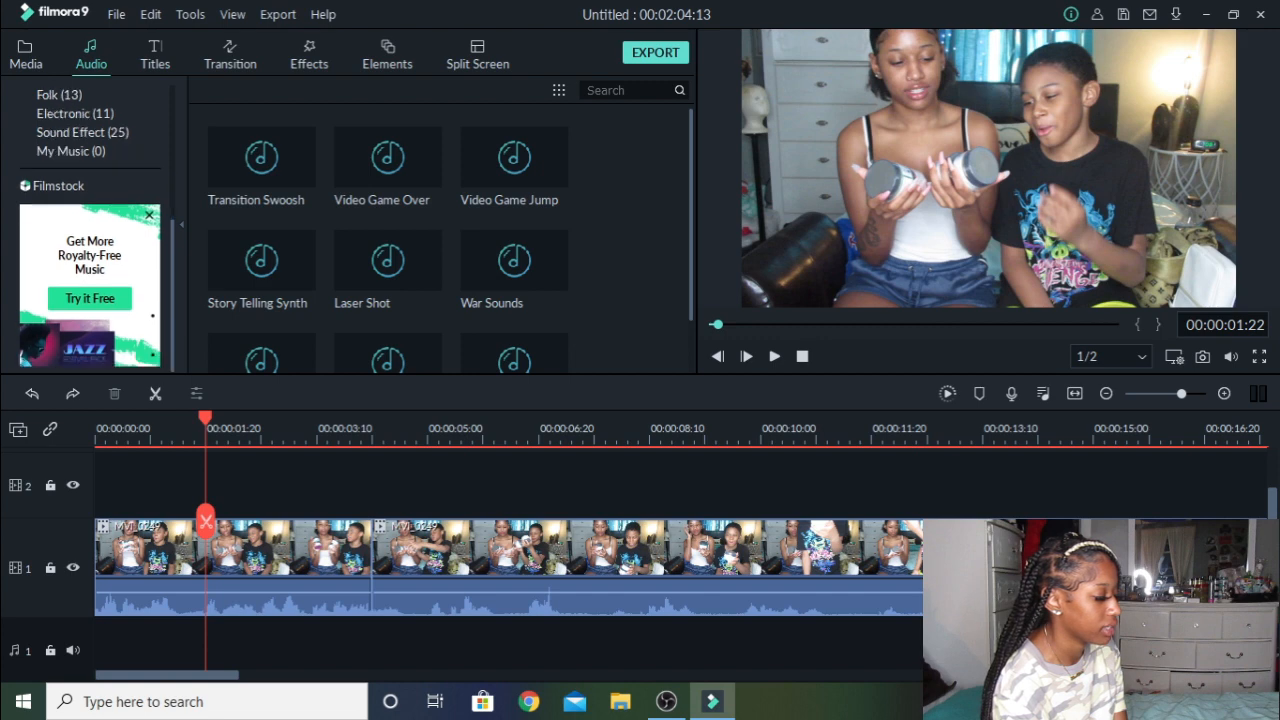
{"action": "scroll", "coordinate": [90, 230], "scroll_direction": "up", "scroll_amount": 3}
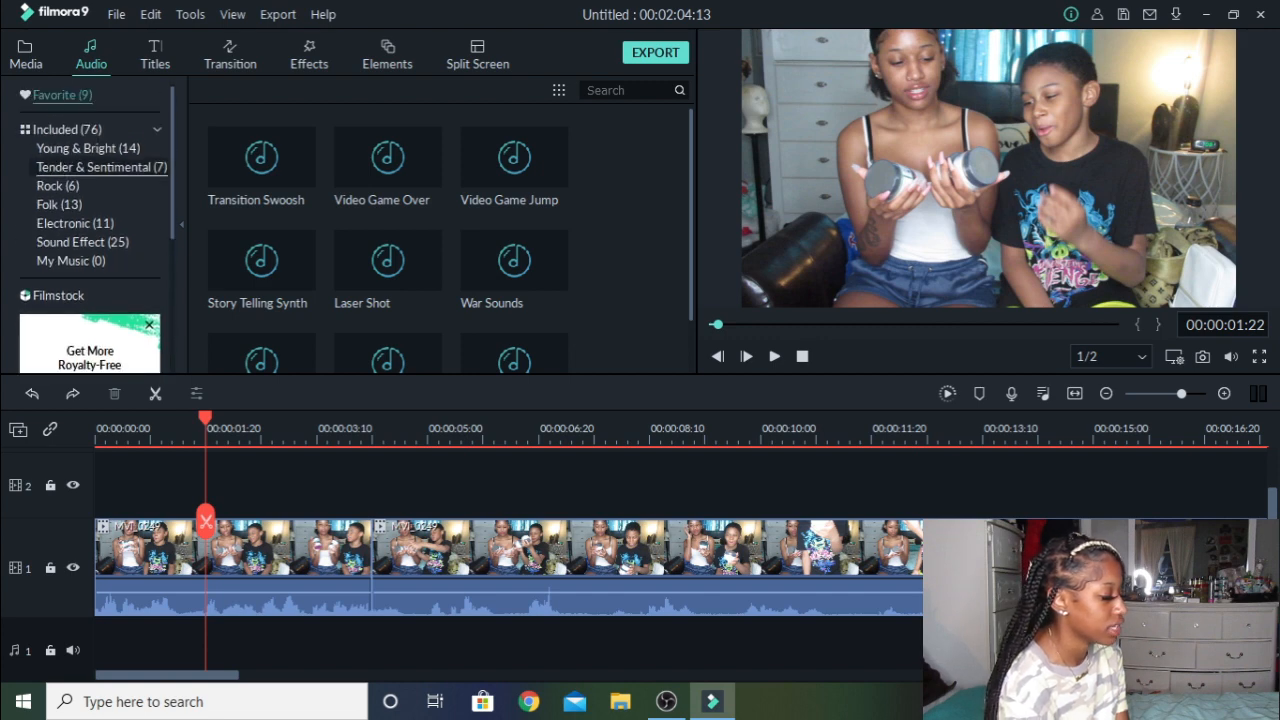
{"action": "left_click", "coordinate": [88, 148]}
{"action": "left_click", "coordinate": [101, 167]}
{"action": "left_click", "coordinate": [58, 186]}
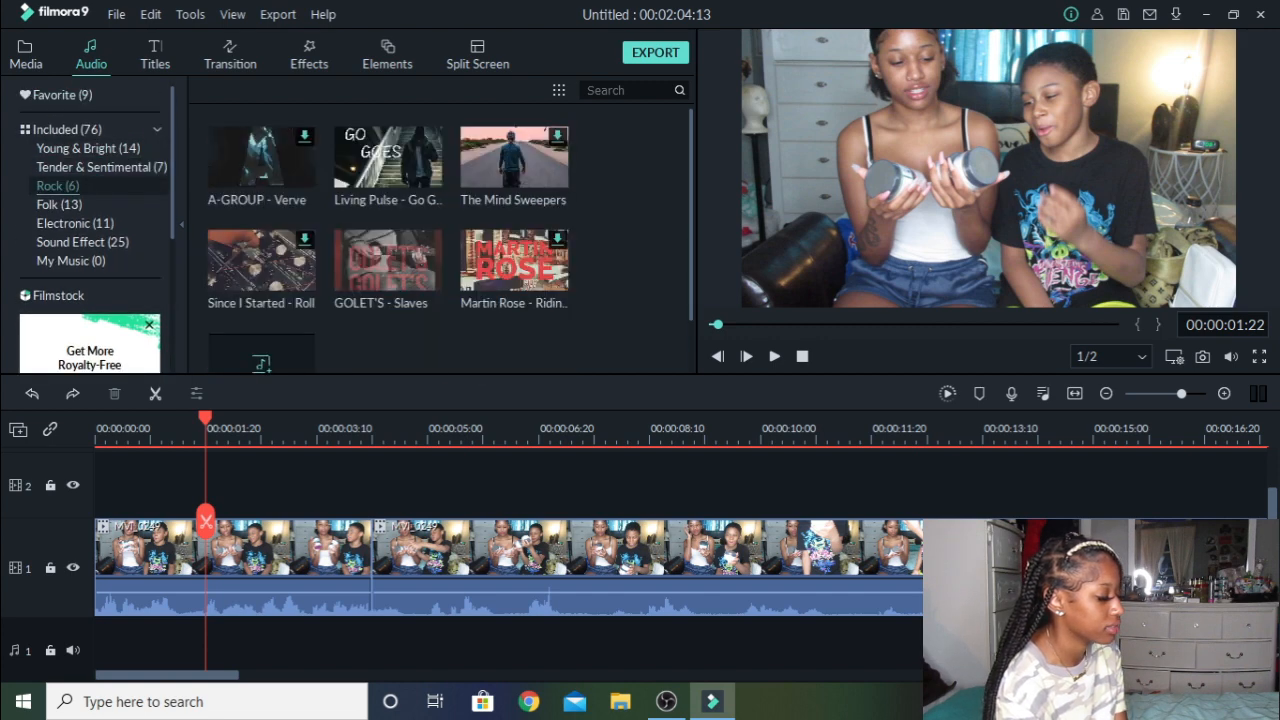
{"action": "left_click", "coordinate": [60, 205]}
{"action": "left_click", "coordinate": [75, 223]}
{"action": "left_click", "coordinate": [82, 242]}
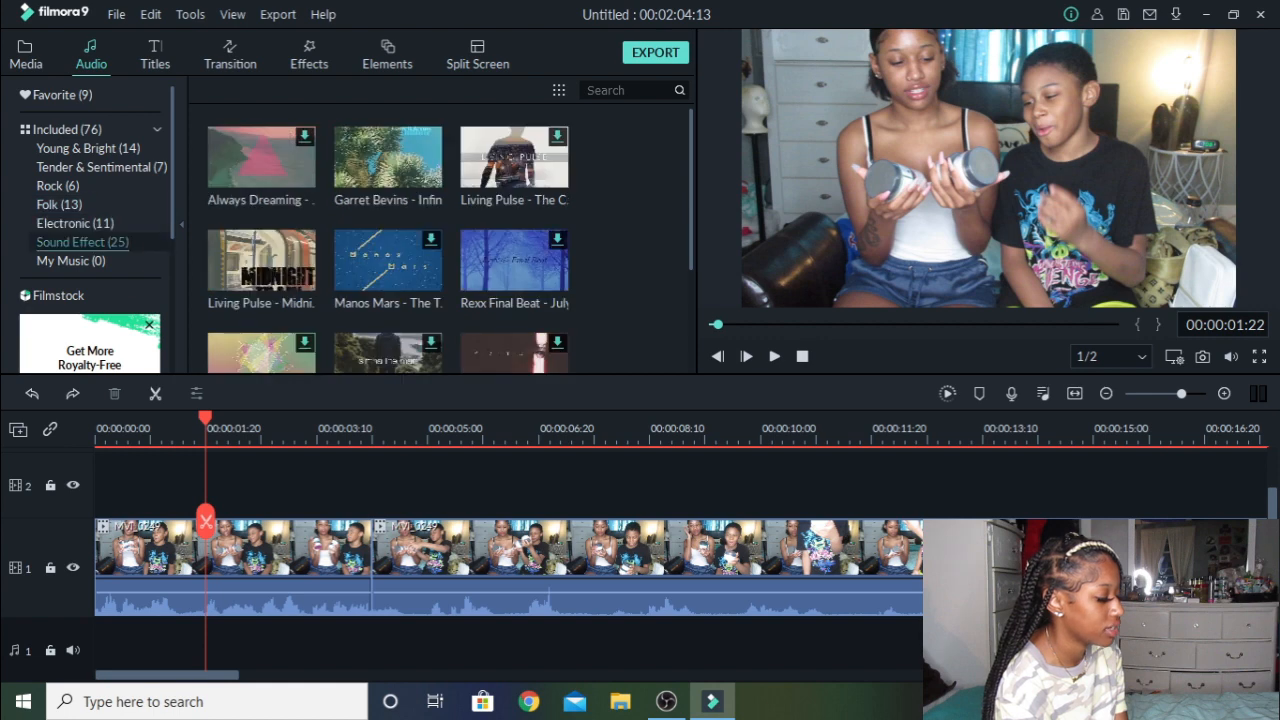
{"action": "left_click", "coordinate": [70, 261]}
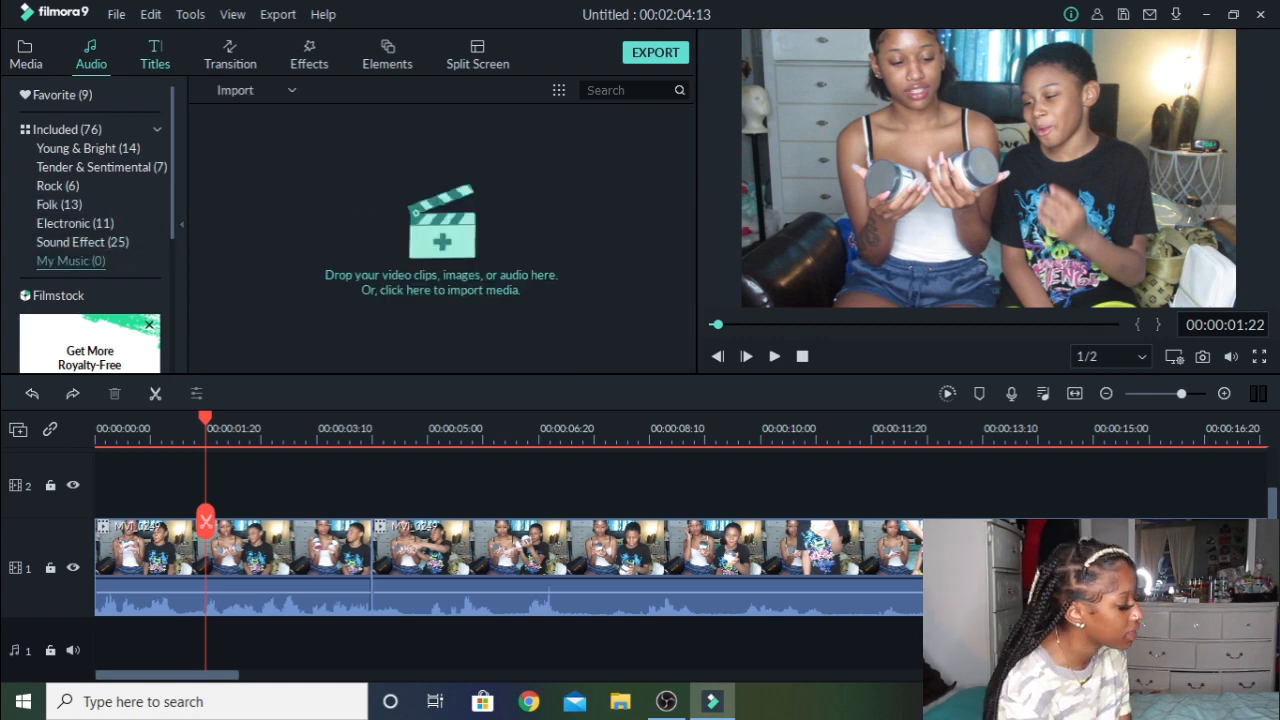
Place a Default Title at the start of the second video track and preview it at 00:00:00:10.
{"action": "left_click", "coordinate": [155, 54]}
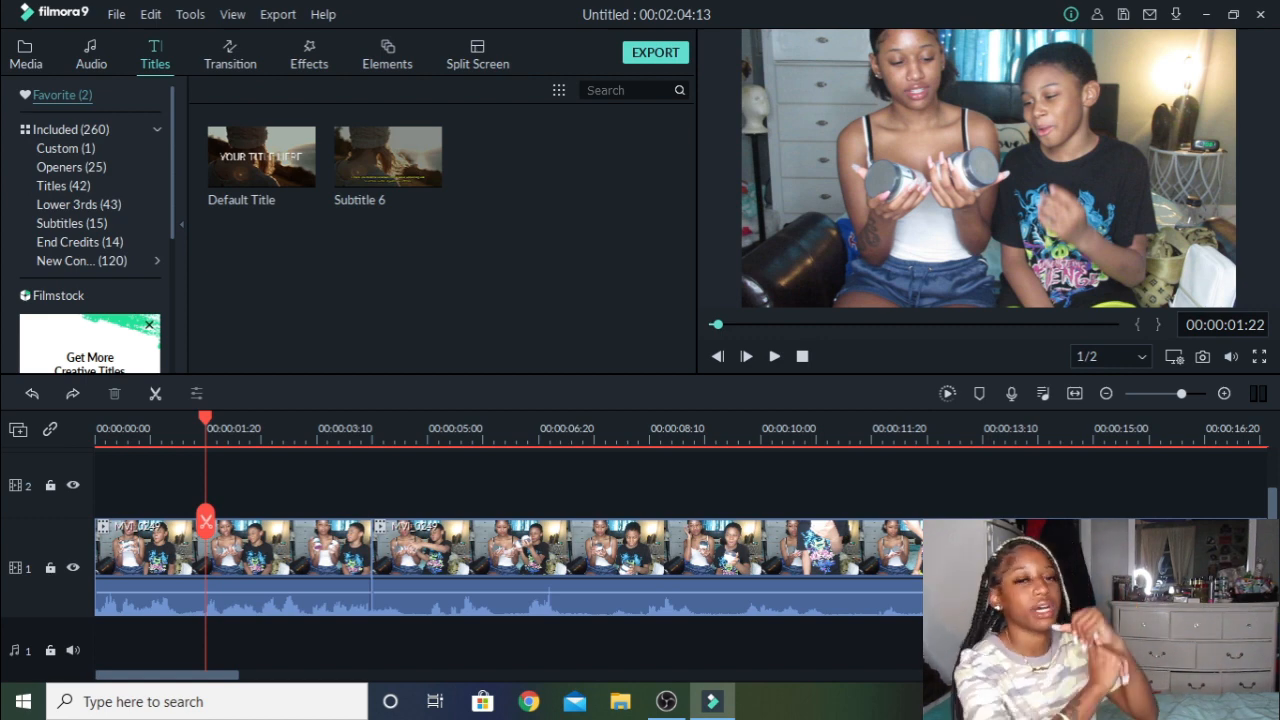
{"action": "left_click_drag", "start_coordinate": [262, 157], "coordinate": [96, 485]}
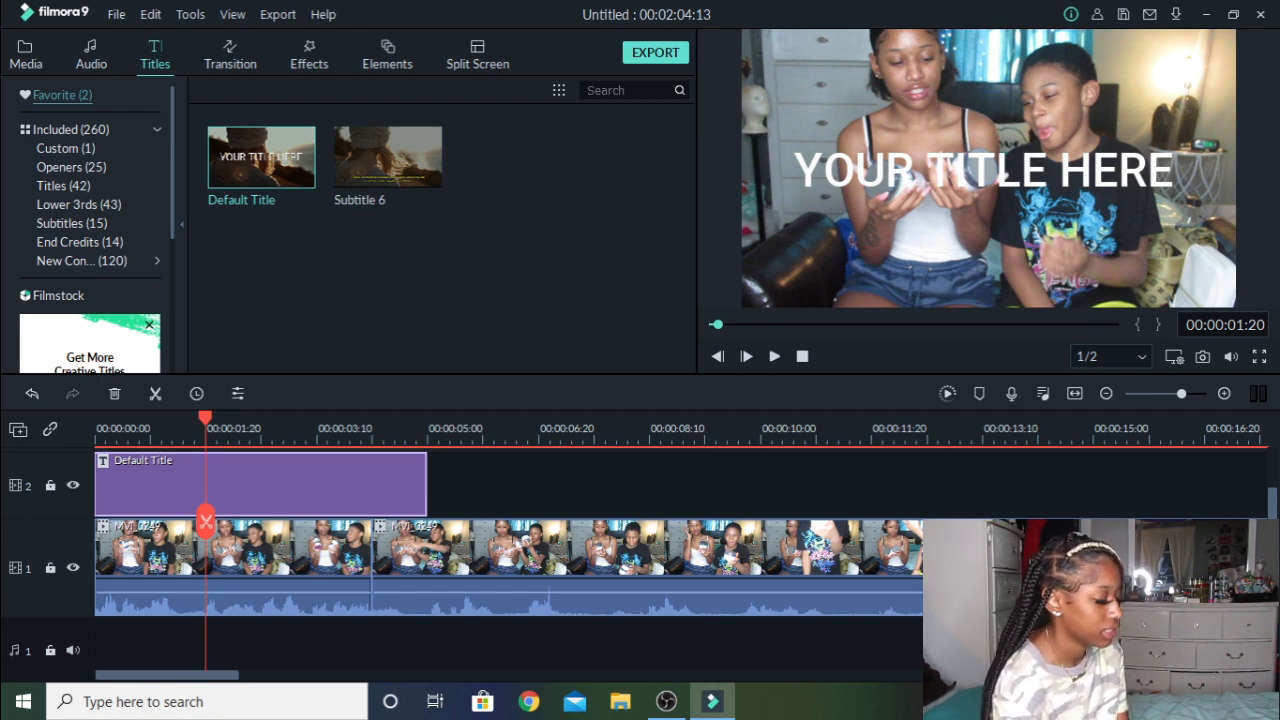
{"action": "left_click_drag", "start_coordinate": [205, 419], "coordinate": [116, 419]}
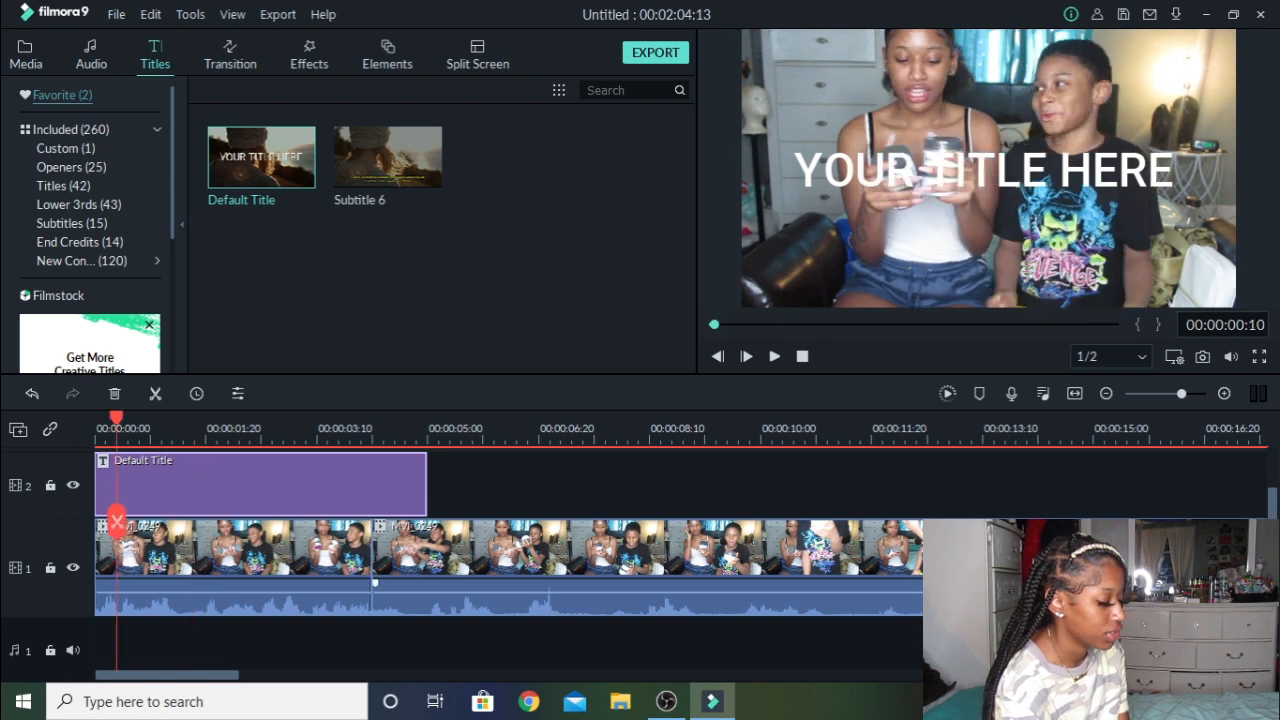
Add a second Default Title on the third video track, starting at the playhead moved to 00:00:02:09.
{"action": "scroll", "coordinate": [117, 521], "scroll_direction": "up", "scroll_amount": 1}
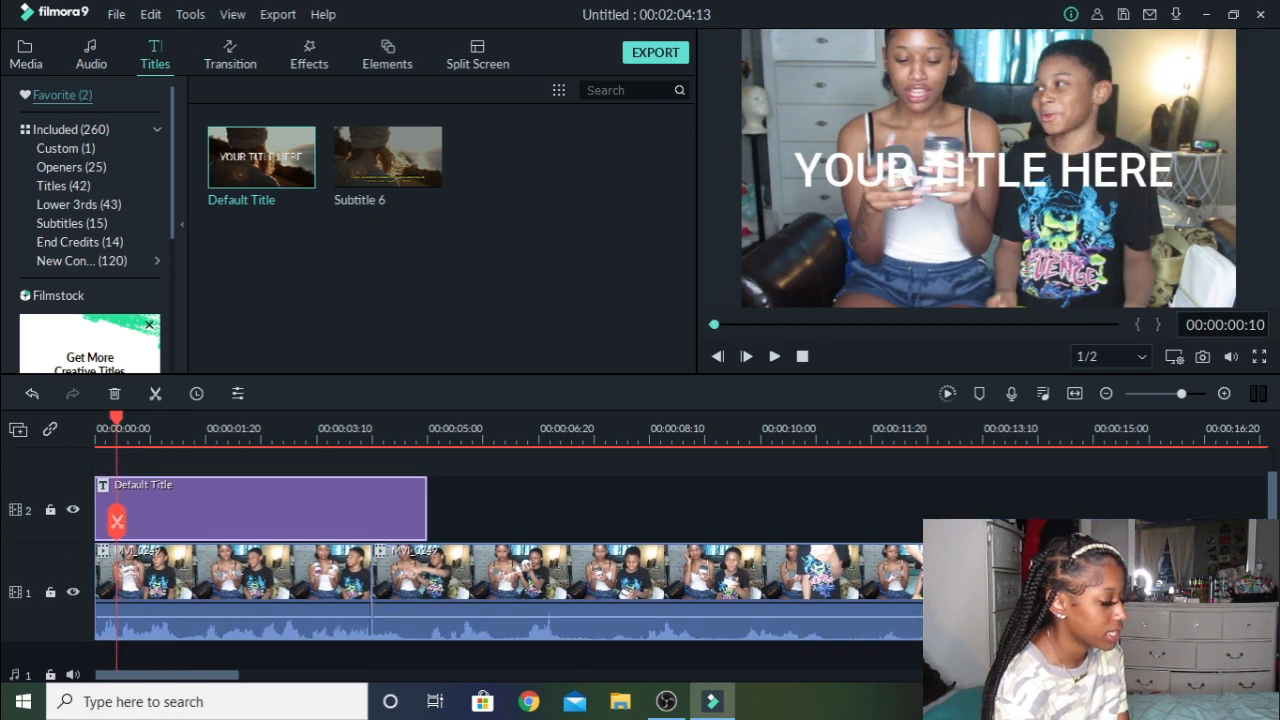
{"action": "left_click_drag", "start_coordinate": [261, 157], "coordinate": [118, 470]}
{"action": "left_click_drag", "start_coordinate": [150, 545], "coordinate": [408, 545]}
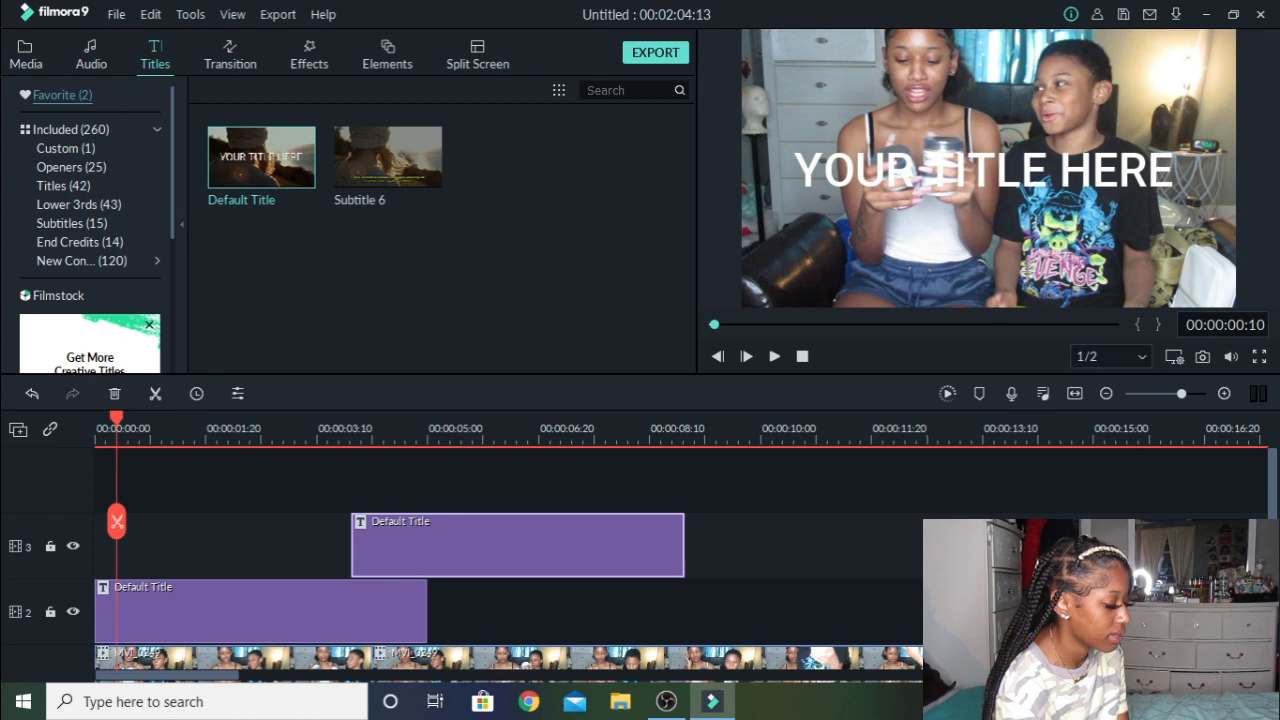
{"action": "left_click_drag", "start_coordinate": [117, 417], "coordinate": [248, 417]}
{"action": "left_click_drag", "start_coordinate": [420, 545], "coordinate": [316, 545]}
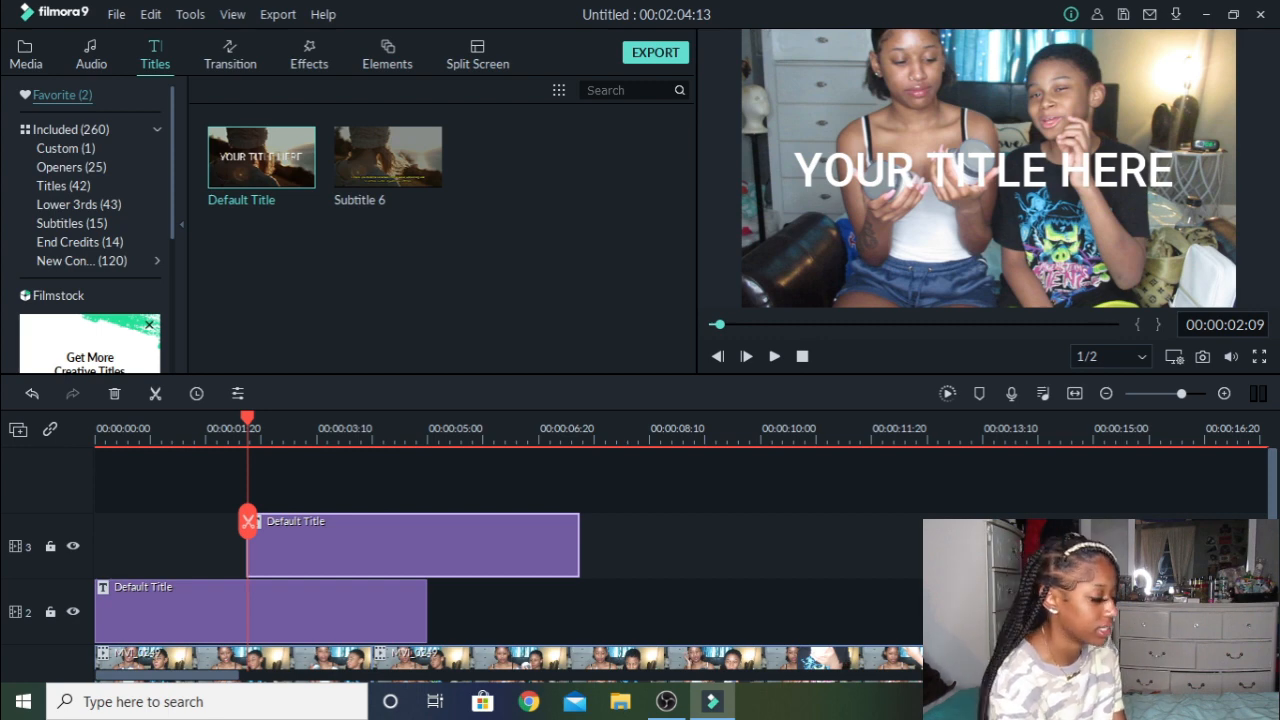
Replace the text of the Default Title on the third video track with "change the text".
{"action": "double_click", "coordinate": [316, 545]}
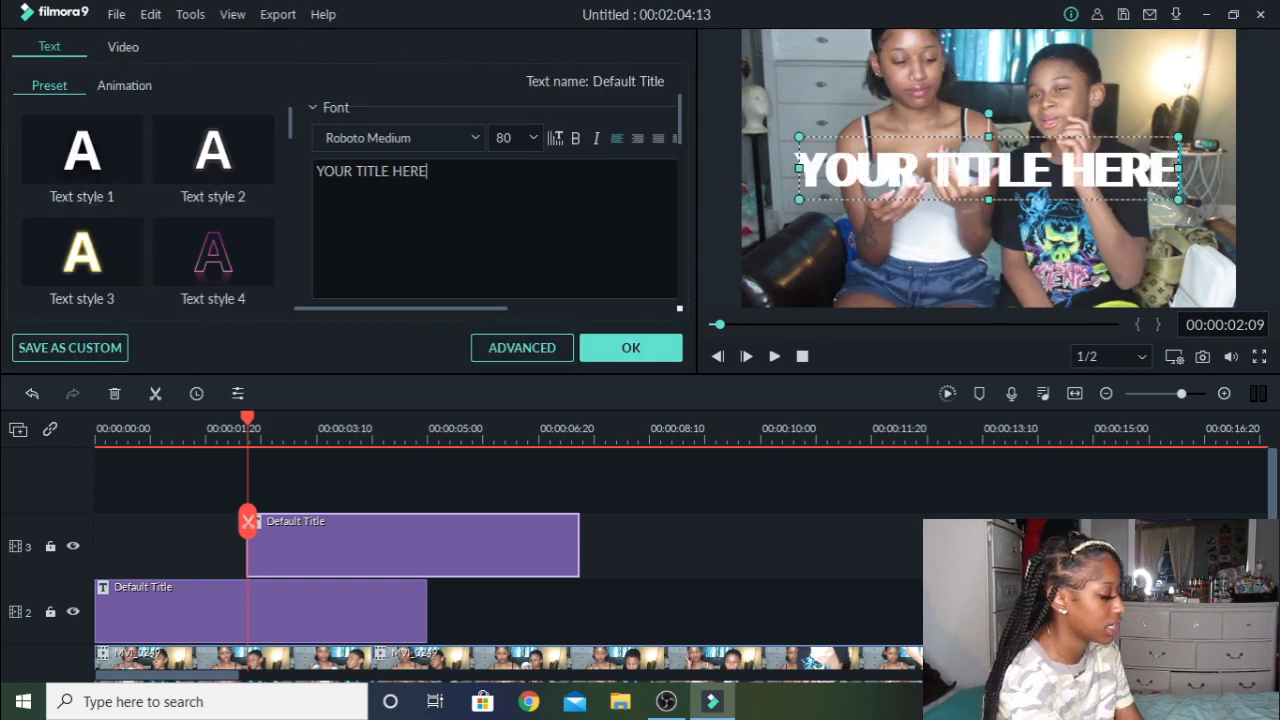
{"action": "key", "text": "BackSpace"}
{"action": "key", "text": "BackSpace"}
{"action": "key", "text": "BackSpace"}
{"action": "key", "text": "BackSpace"}
{"action": "key", "text": "BackSpace"}
{"action": "key", "text": "BackSpace"}
{"action": "key", "text": "BackSpace"}
{"action": "key", "text": "BackSpace"}
{"action": "key", "text": "BackSpace"}
{"action": "key", "text": "BackSpace"}
{"action": "key", "text": "BackSpace"}
{"action": "key", "text": "BackSpace"}
{"action": "key", "text": "BackSpace"}
{"action": "key", "text": "BackSpace"}
{"action": "key", "text": "BackSpace"}
{"action": "type", "text": "change the text"}
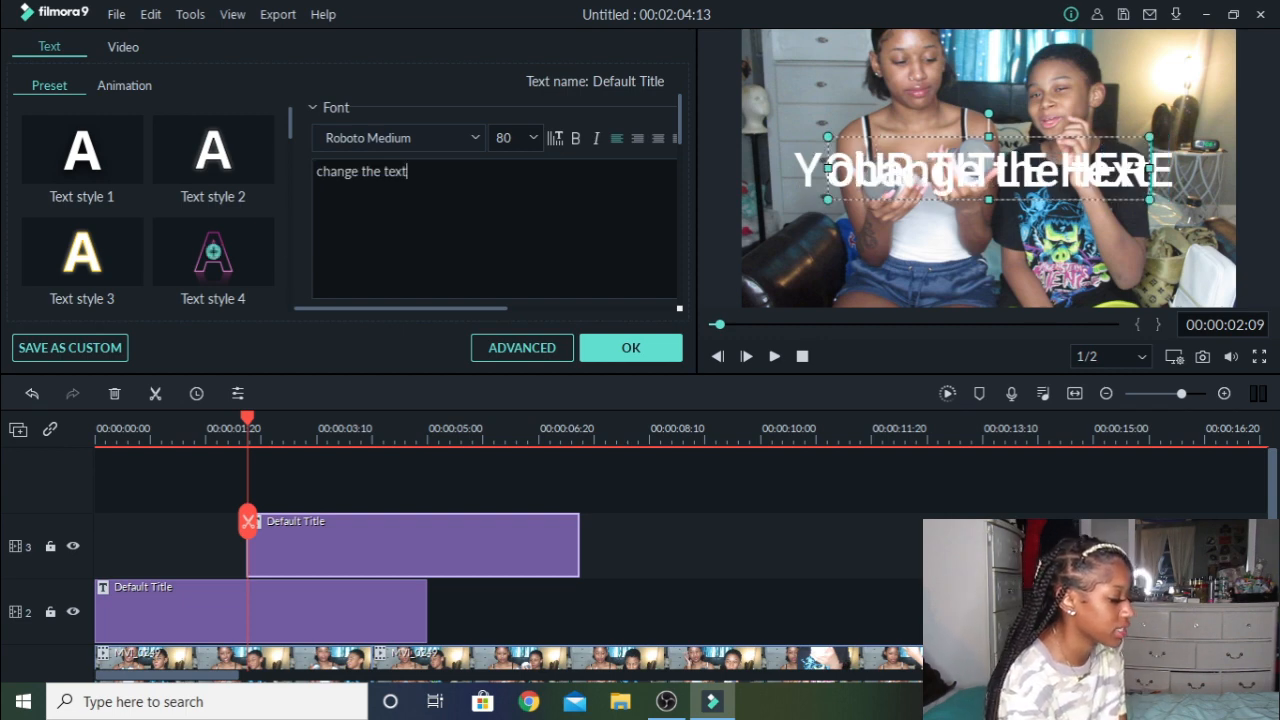
Apply Text style 3 to the third-track title and delete the Default Title on the second video track.
{"action": "left_click", "coordinate": [213, 252]}
{"action": "left_click", "coordinate": [82, 252]}
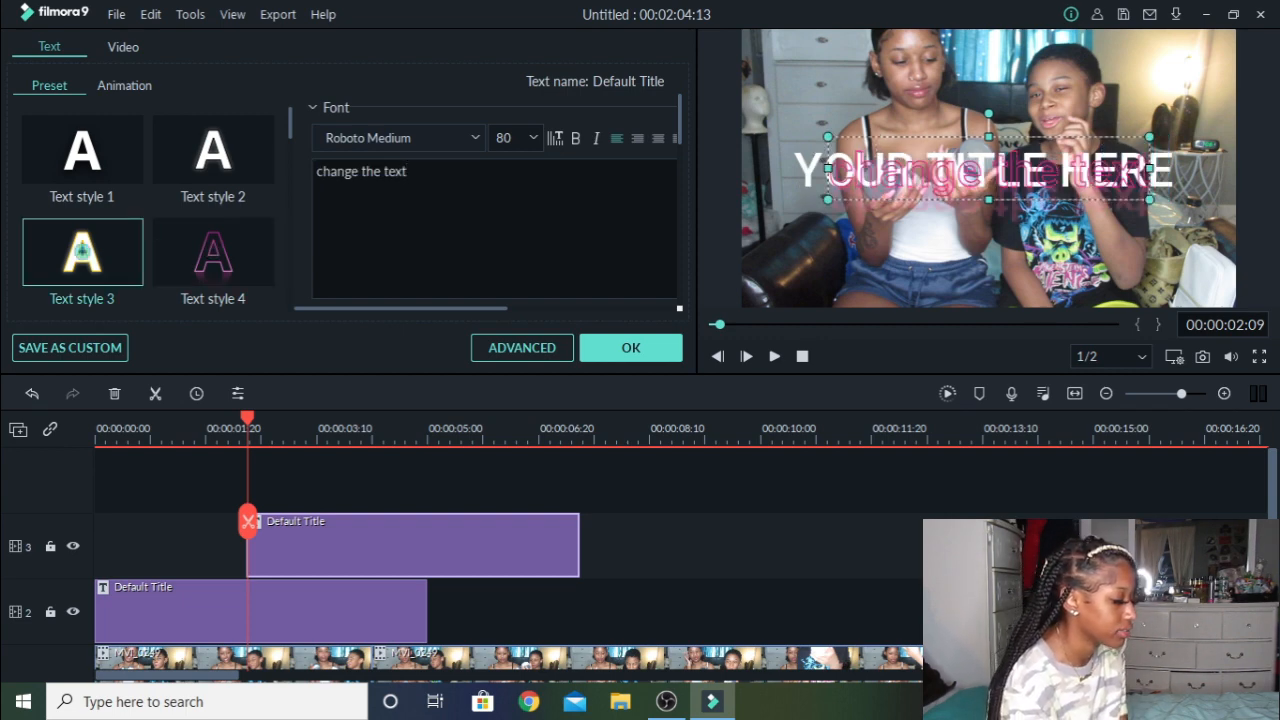
{"action": "left_click", "coordinate": [261, 611]}
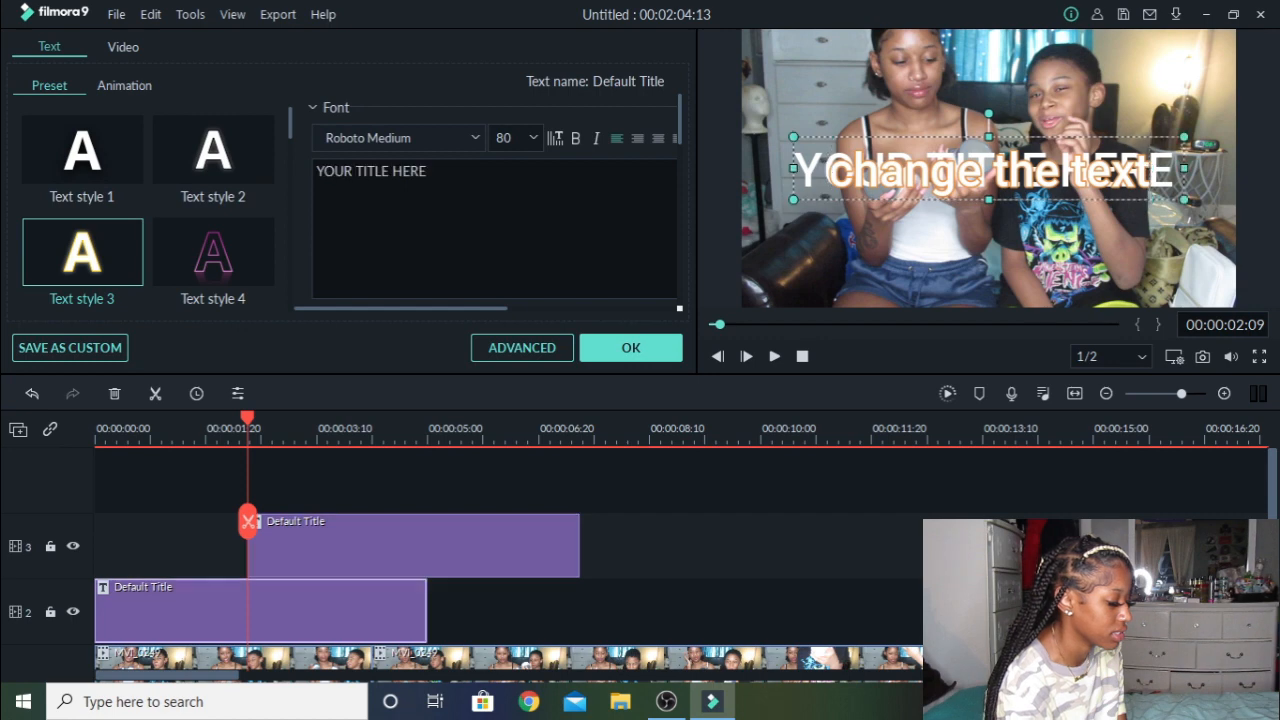
{"action": "key", "text": "Delete"}
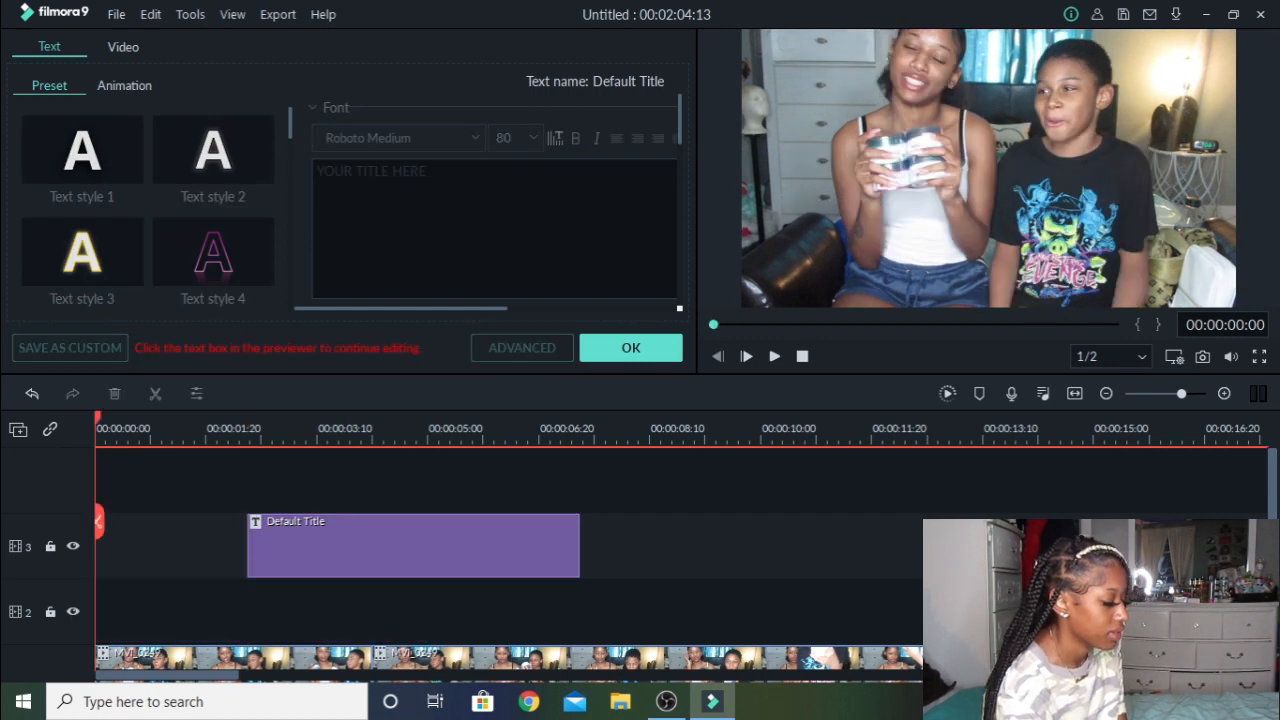
Try Text style 4 and Text style 2 on the remaining title and apply a yellow text preset.
{"action": "double_click", "coordinate": [300, 548]}
{"action": "left_click", "coordinate": [213, 252]}
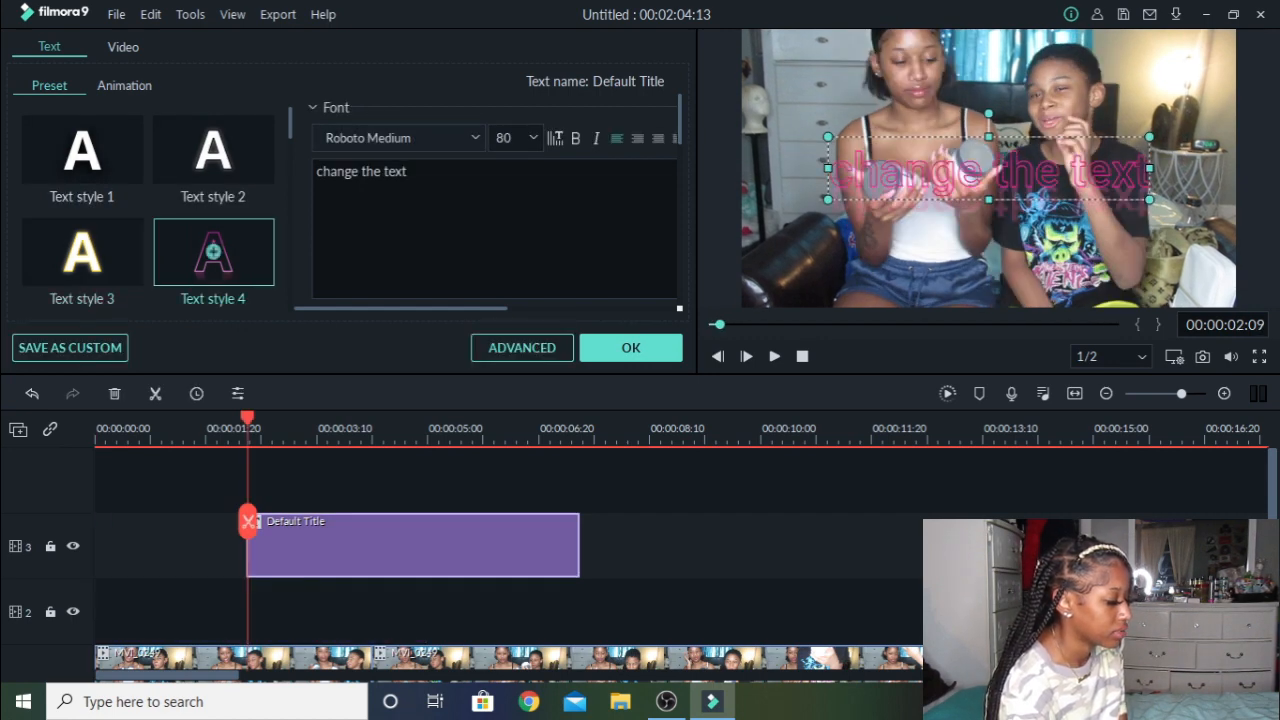
{"action": "left_click", "coordinate": [213, 150]}
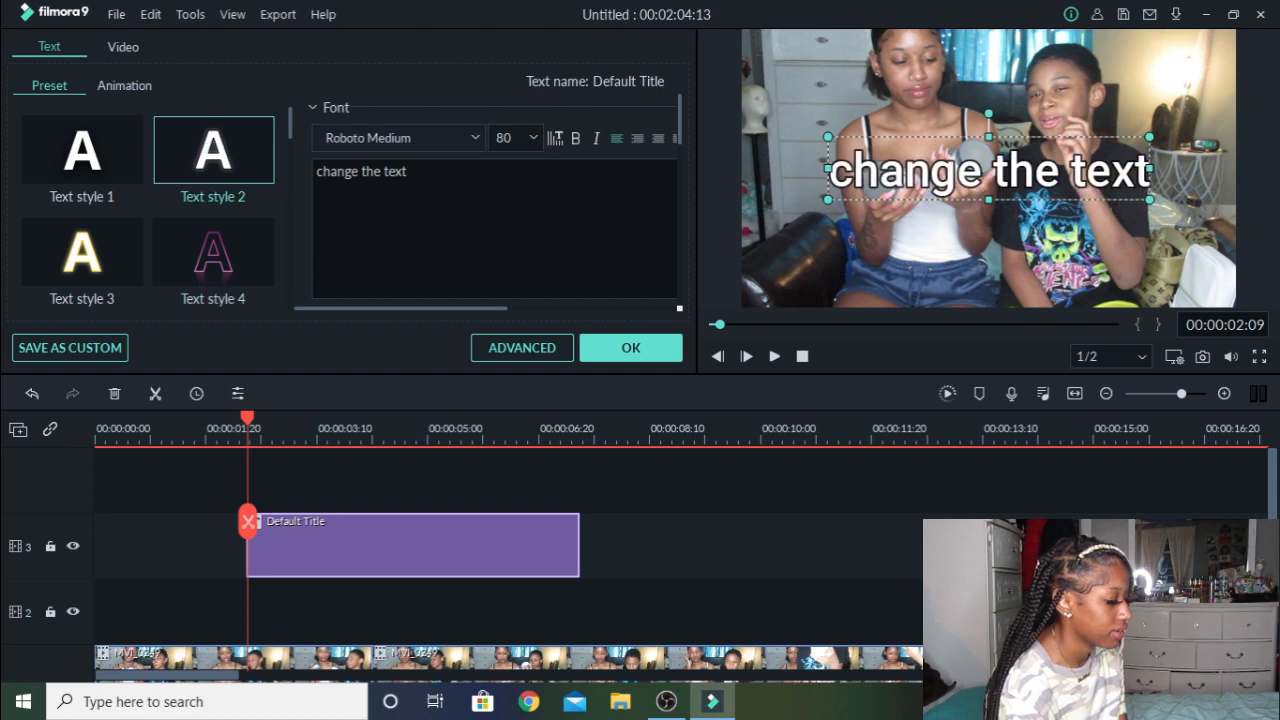
{"action": "scroll", "coordinate": [213, 150], "scroll_direction": "down", "scroll_amount": 1}
{"action": "scroll", "coordinate": [213, 200], "scroll_direction": "down", "scroll_amount": 1}
{"action": "left_click", "coordinate": [213, 162]}
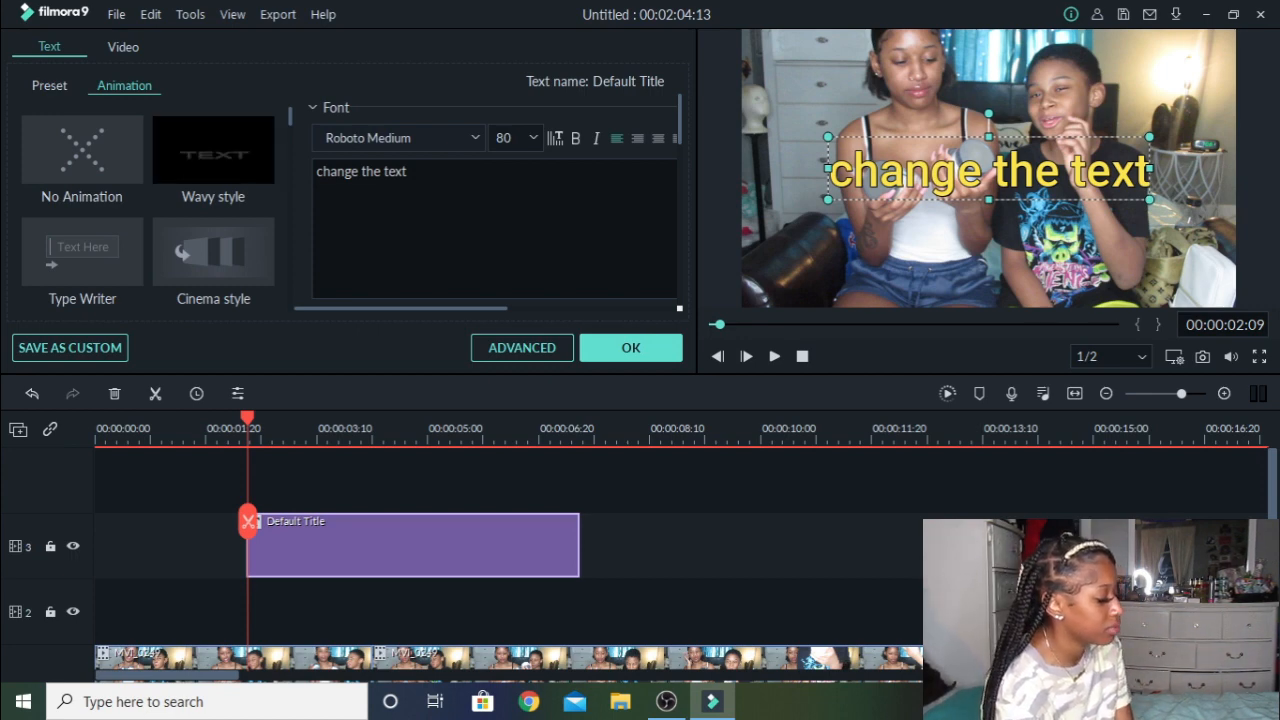
Apply the Wavy style animation to the title and look through its advanced fill, border and shadow settings.
{"action": "left_click", "coordinate": [213, 150]}
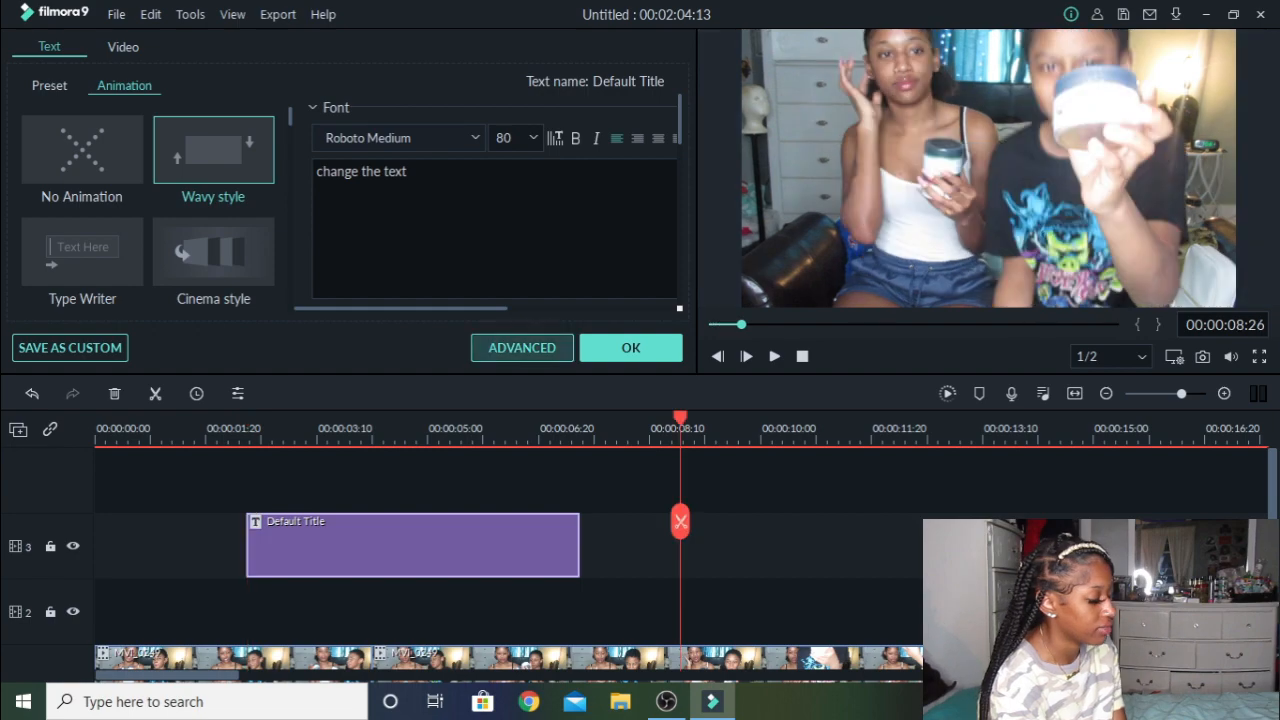
{"action": "left_click", "coordinate": [522, 347]}
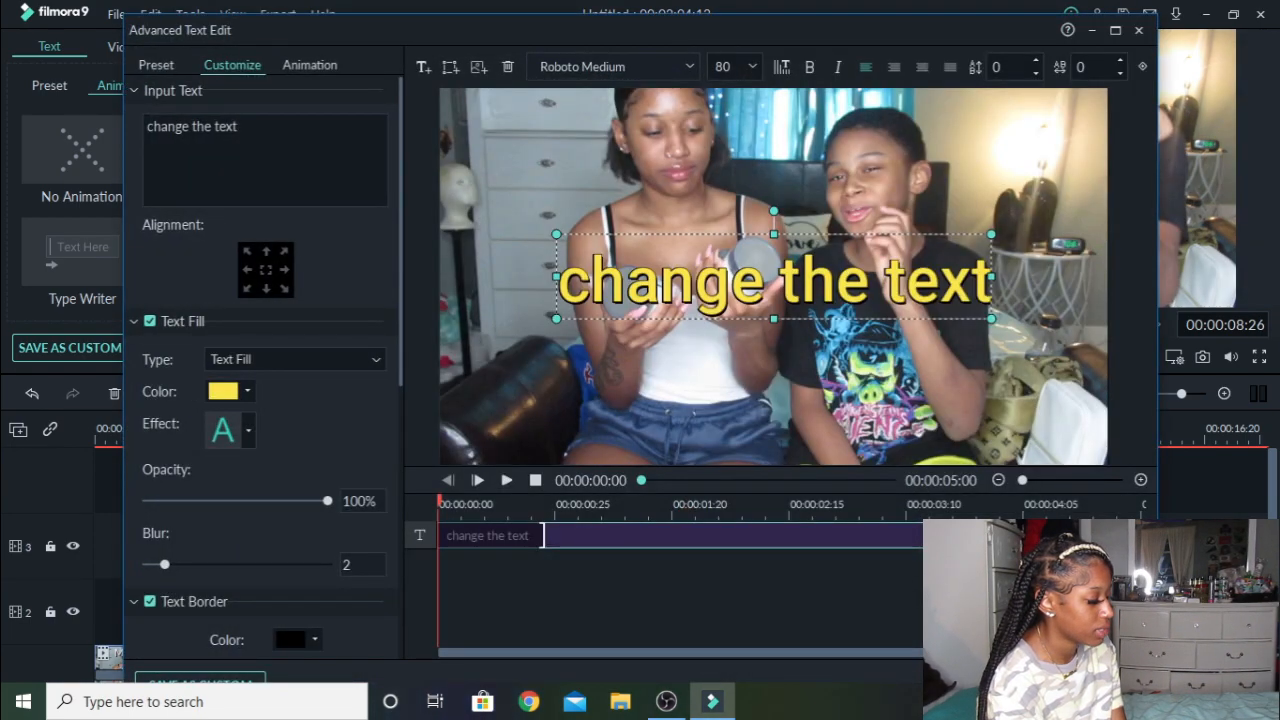
{"action": "scroll", "coordinate": [265, 380], "scroll_direction": "down", "scroll_amount": 8}
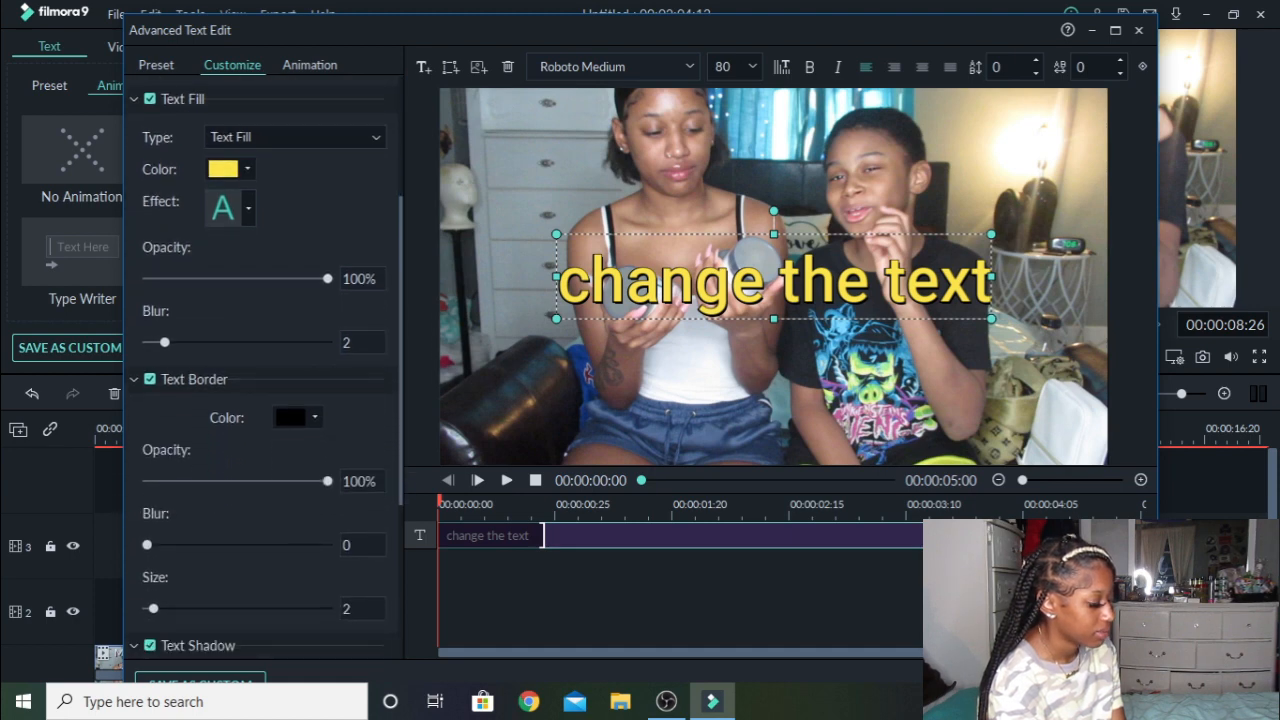
{"action": "scroll", "coordinate": [265, 380], "scroll_direction": "down", "scroll_amount": 2}
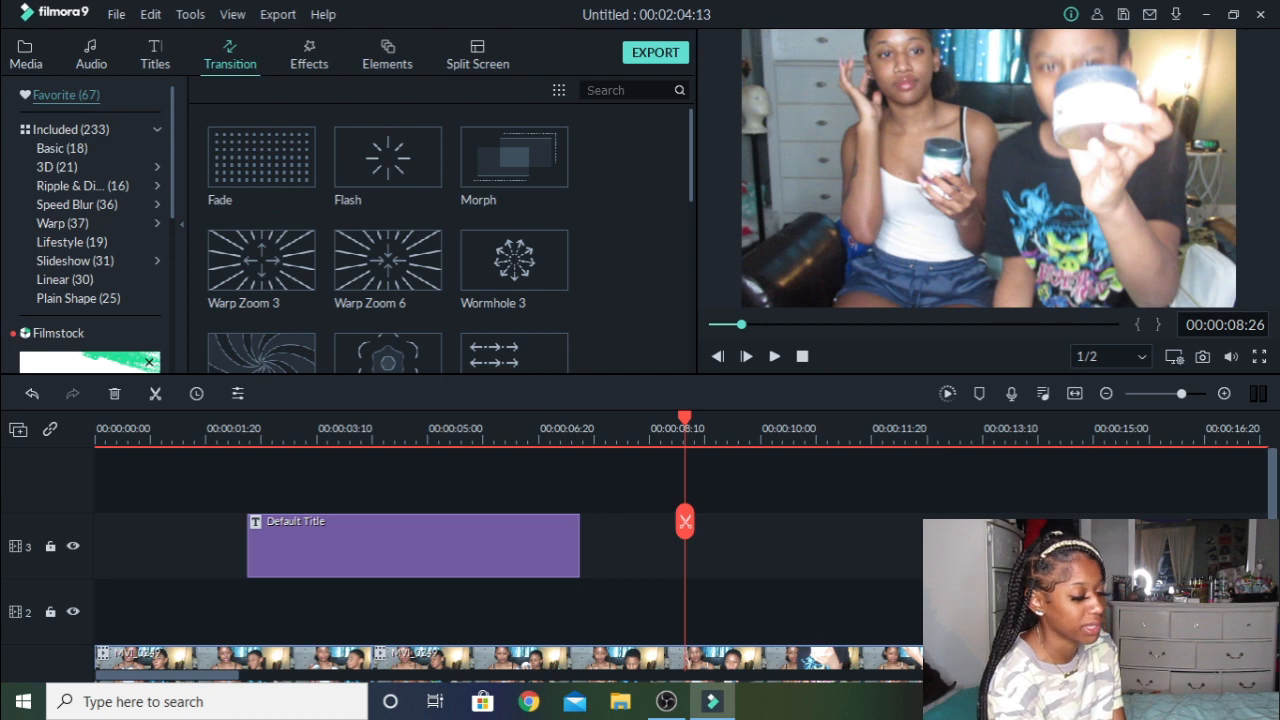
Browse the transitions, place Fade on the cut between the first two clips of the first video track, and preview it.
{"action": "scroll", "coordinate": [500, 560], "scroll_direction": "down", "scroll_amount": 3}
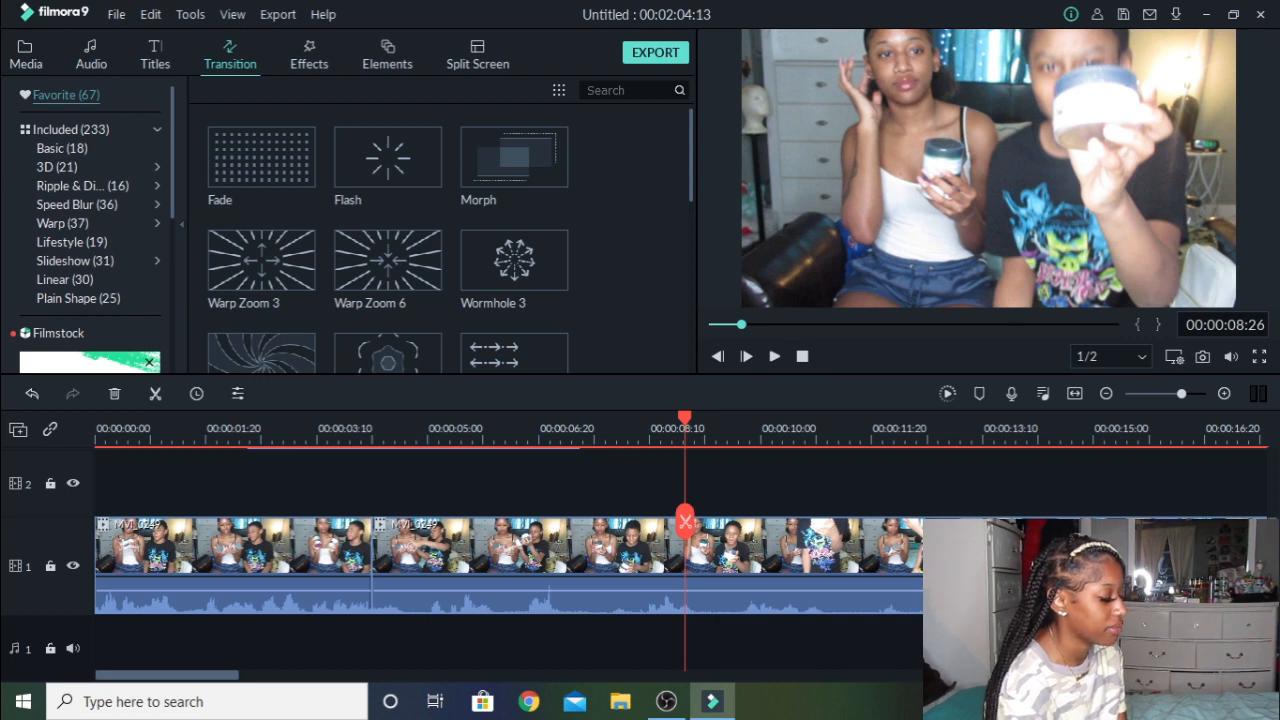
{"action": "scroll", "coordinate": [440, 240], "scroll_direction": "down", "scroll_amount": 8}
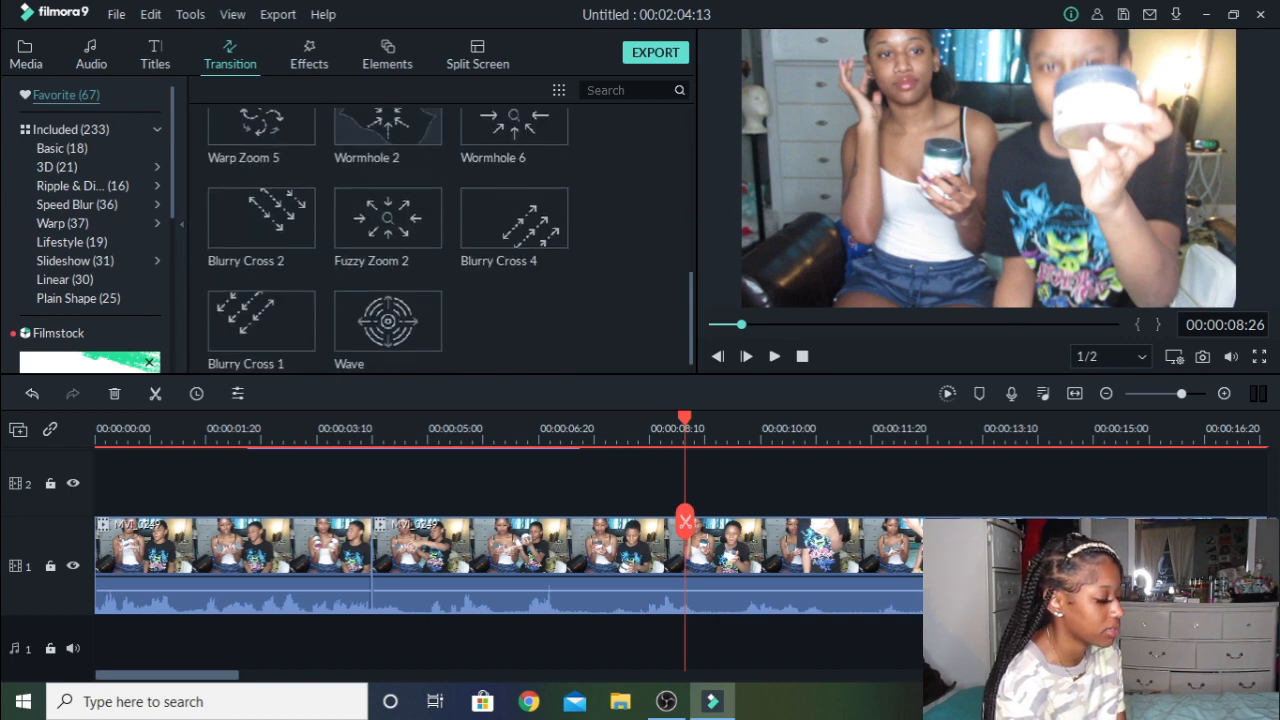
{"action": "scroll", "coordinate": [440, 240], "scroll_direction": "up", "scroll_amount": 8}
{"action": "scroll", "coordinate": [388, 245], "scroll_direction": "up", "scroll_amount": 1}
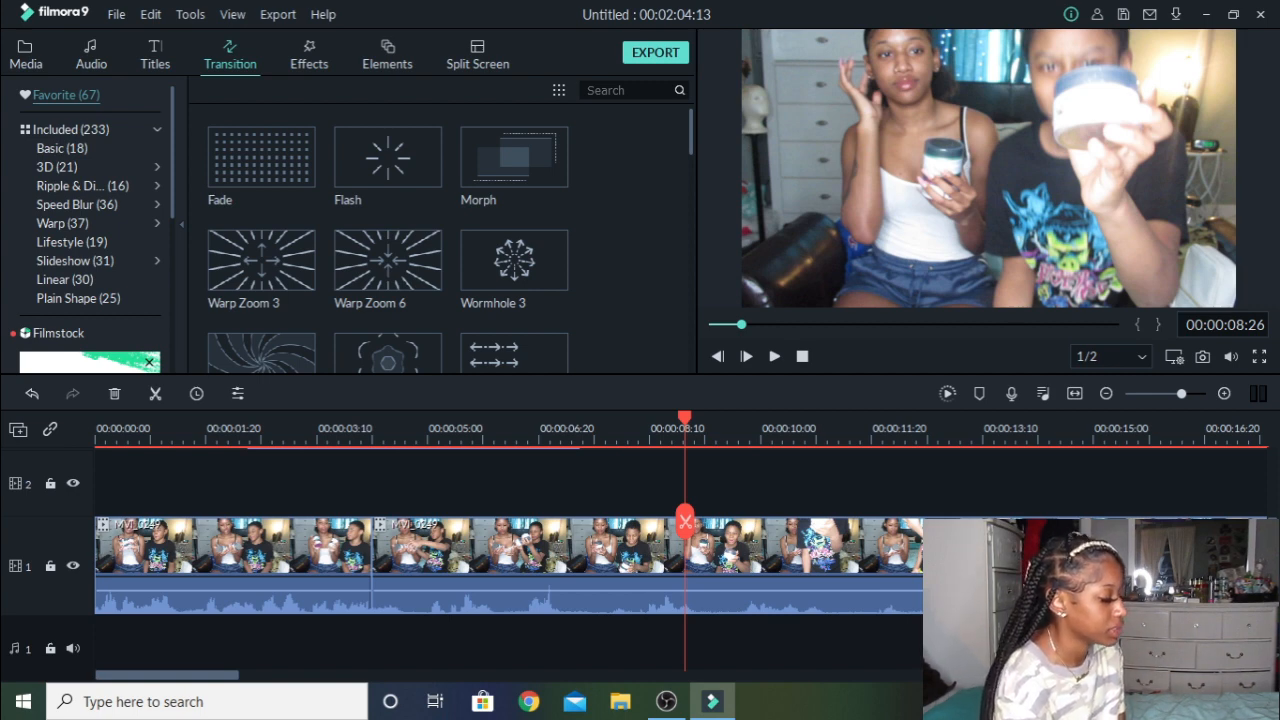
{"action": "left_click", "coordinate": [262, 158]}
{"action": "left_click_drag", "start_coordinate": [262, 158], "coordinate": [372, 563]}
{"action": "left_click", "coordinate": [295, 430]}
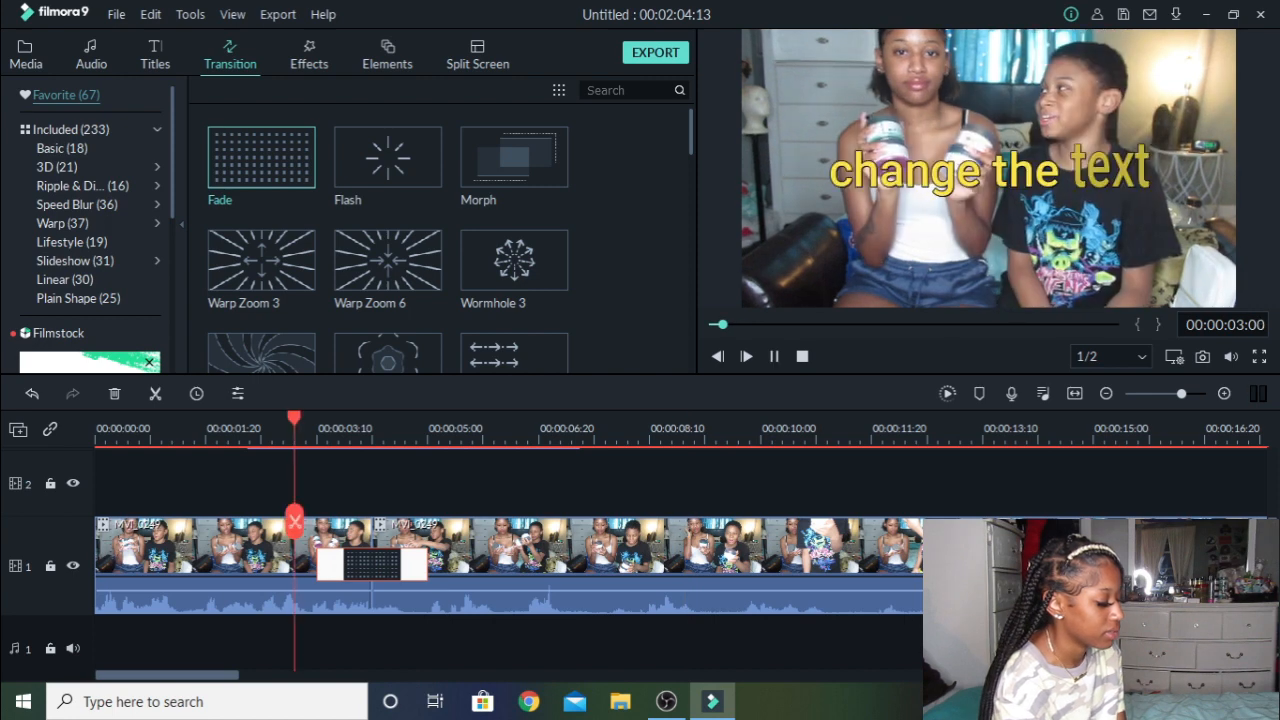
{"action": "key", "text": "space"}
{"action": "key", "text": "space"}
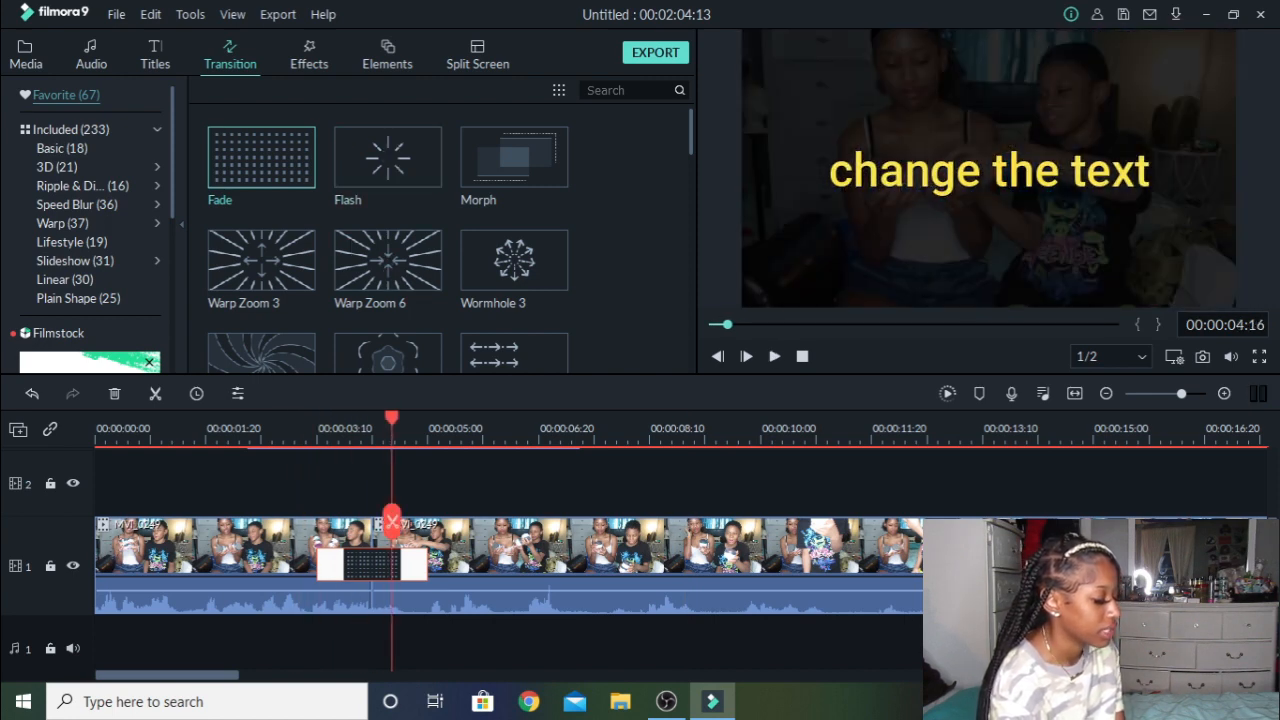
Replace the transition between the first two clips with Flash and play it from 00:00:03:12.
{"action": "left_click", "coordinate": [320, 428]}
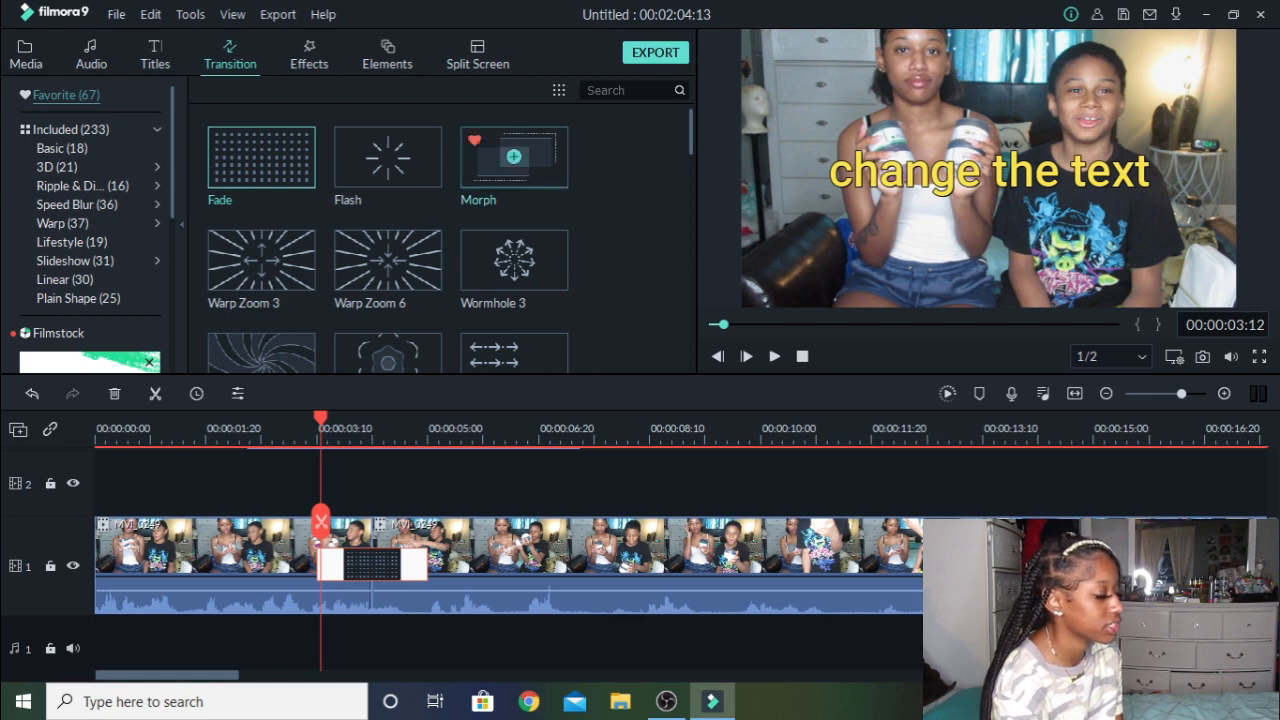
{"action": "left_click", "coordinate": [388, 158]}
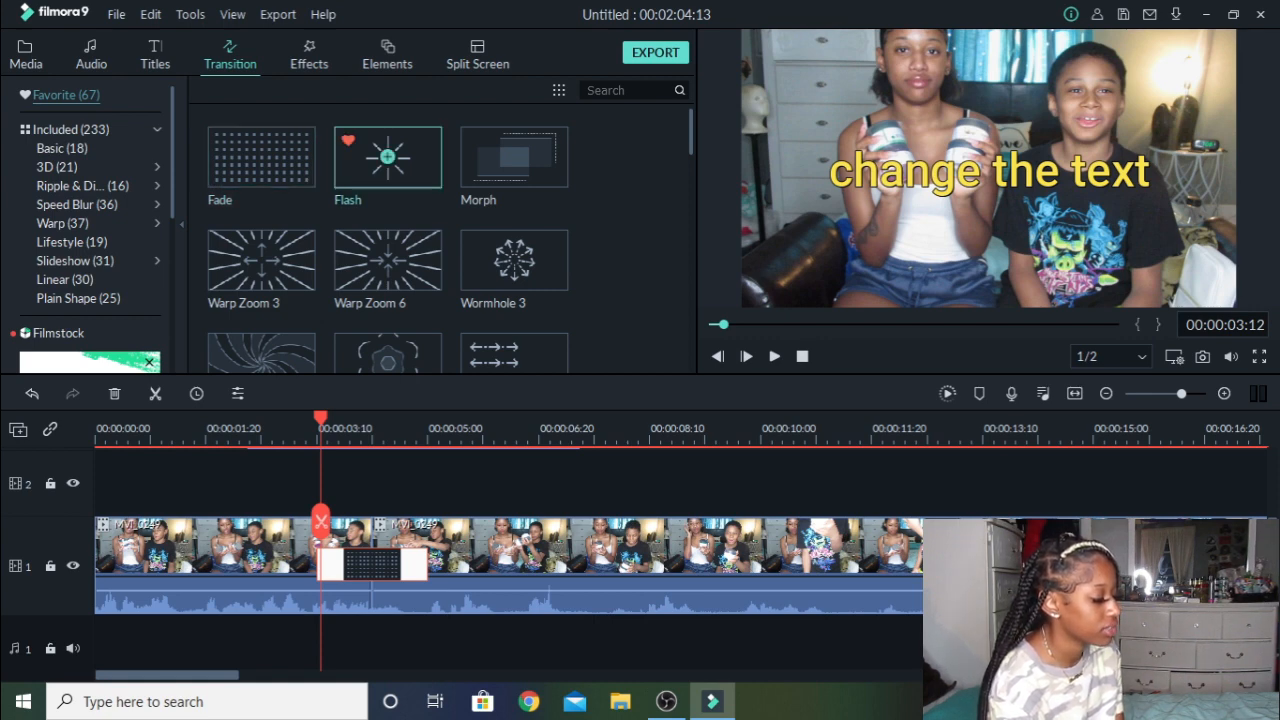
{"action": "left_click_drag", "start_coordinate": [388, 158], "coordinate": [372, 564]}
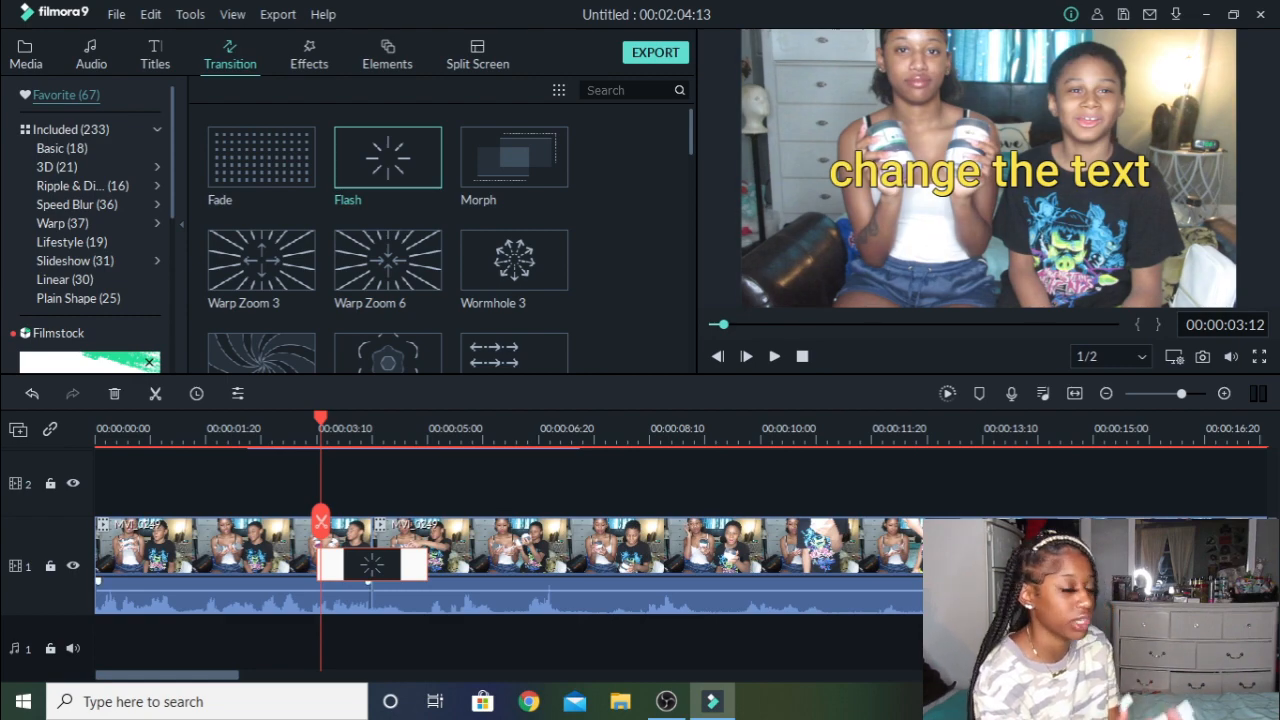
{"action": "key", "text": "space"}
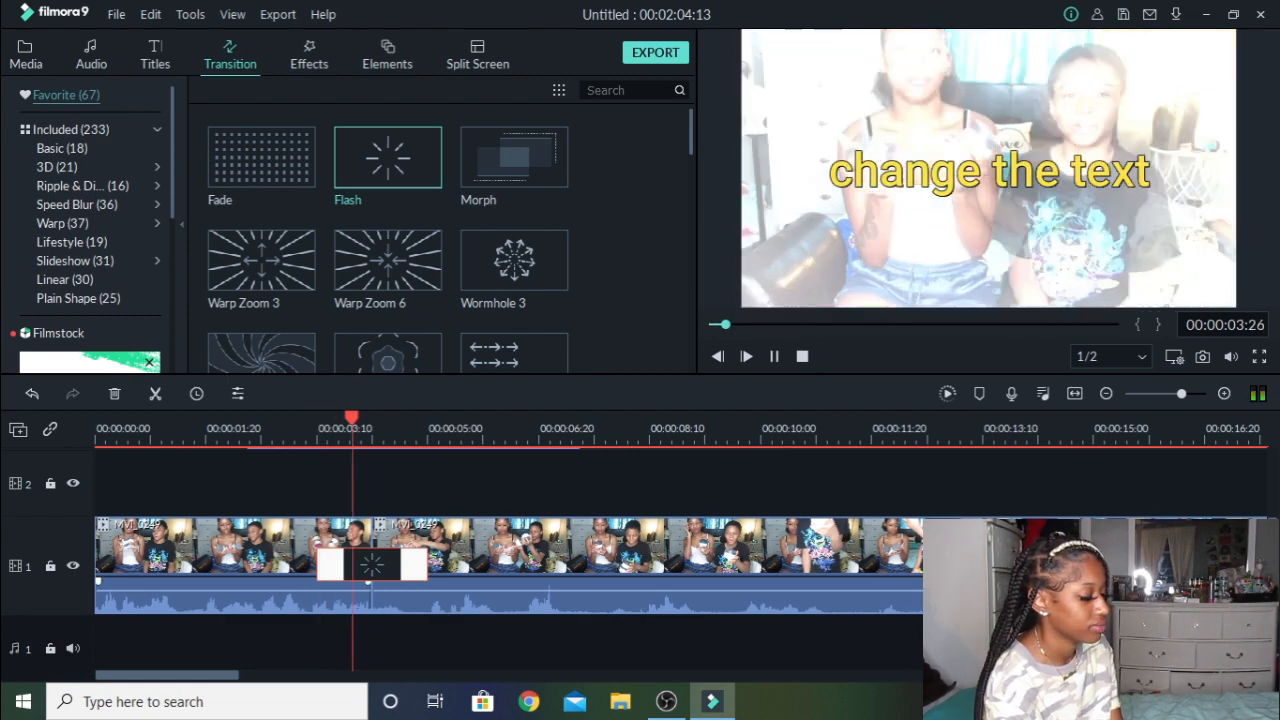
{"action": "key", "text": "space"}
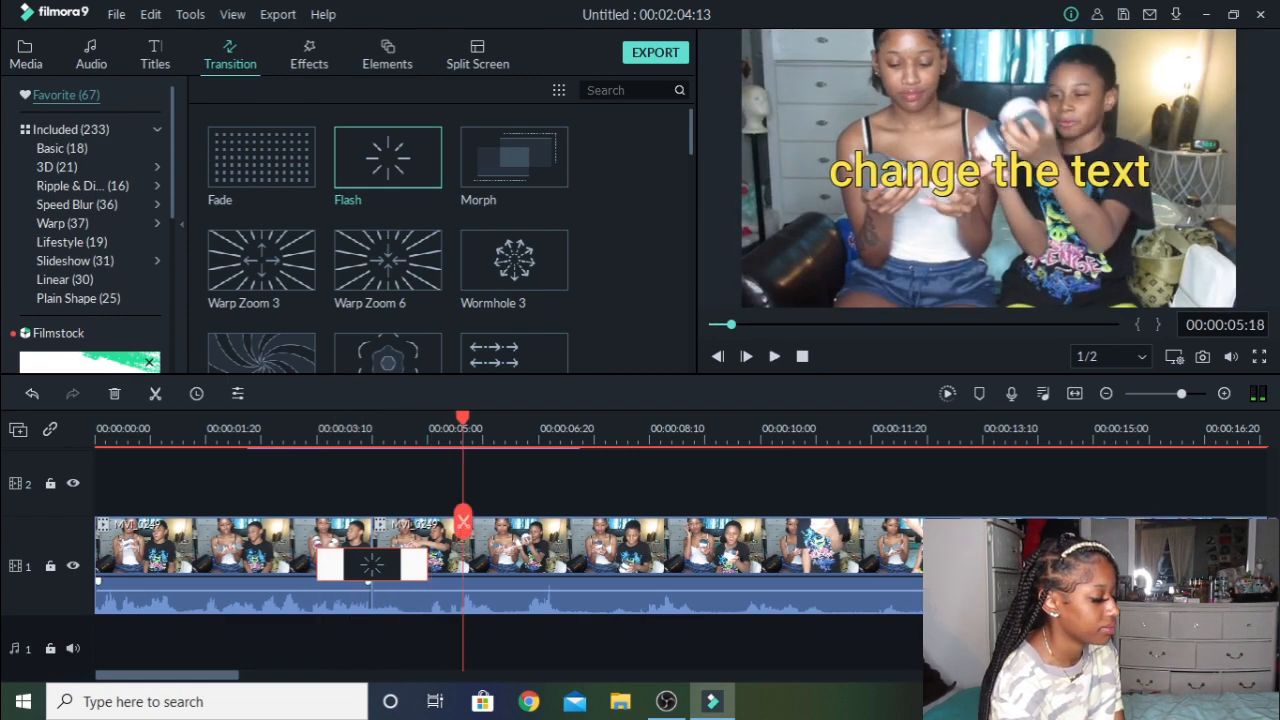
Try Warp Zoom 6 and Wormhole 3 in turn as the transition between the first two clips, ending with Warp Zoom 6.
{"action": "left_click", "coordinate": [388, 262]}
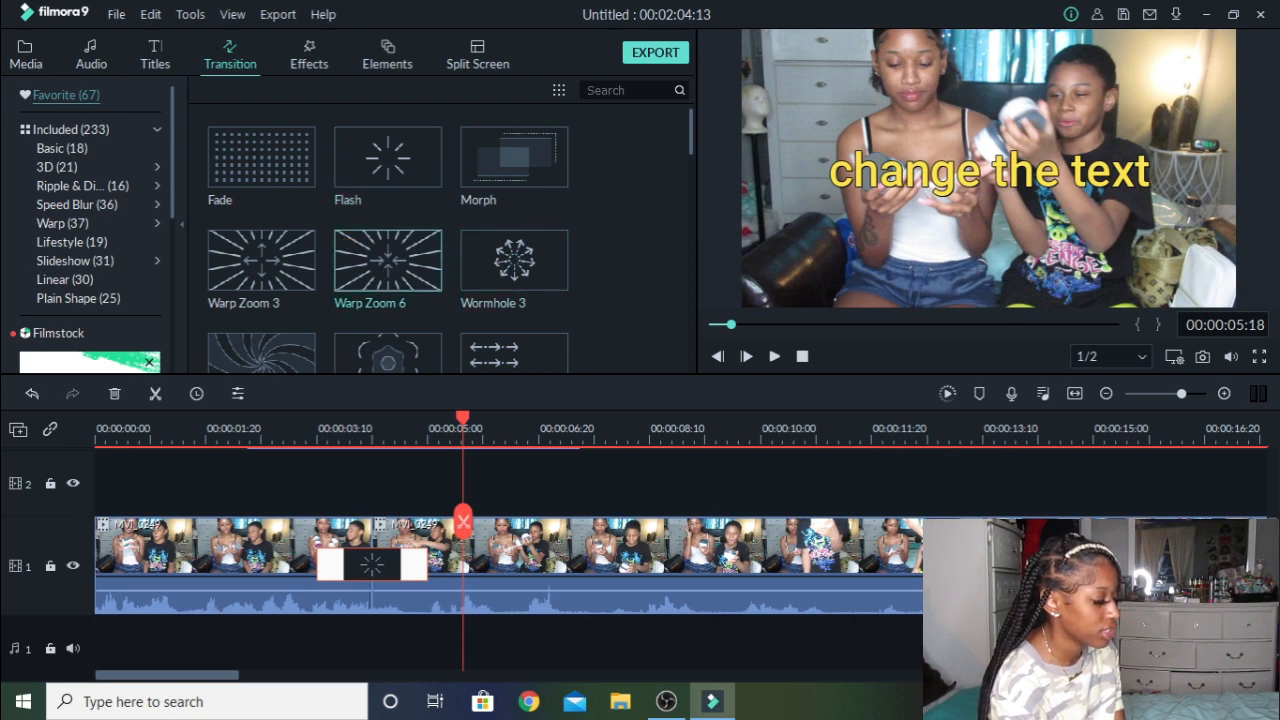
{"action": "left_click_drag", "start_coordinate": [388, 262], "coordinate": [372, 565]}
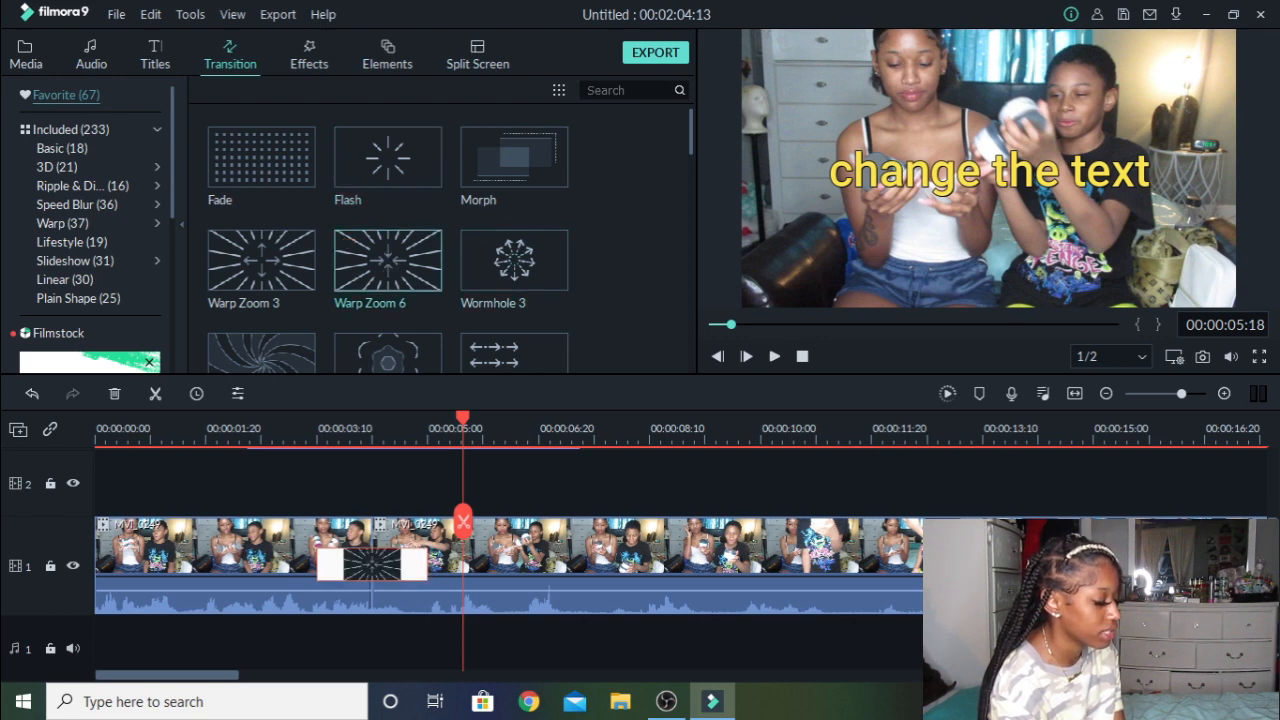
{"action": "left_click", "coordinate": [303, 430]}
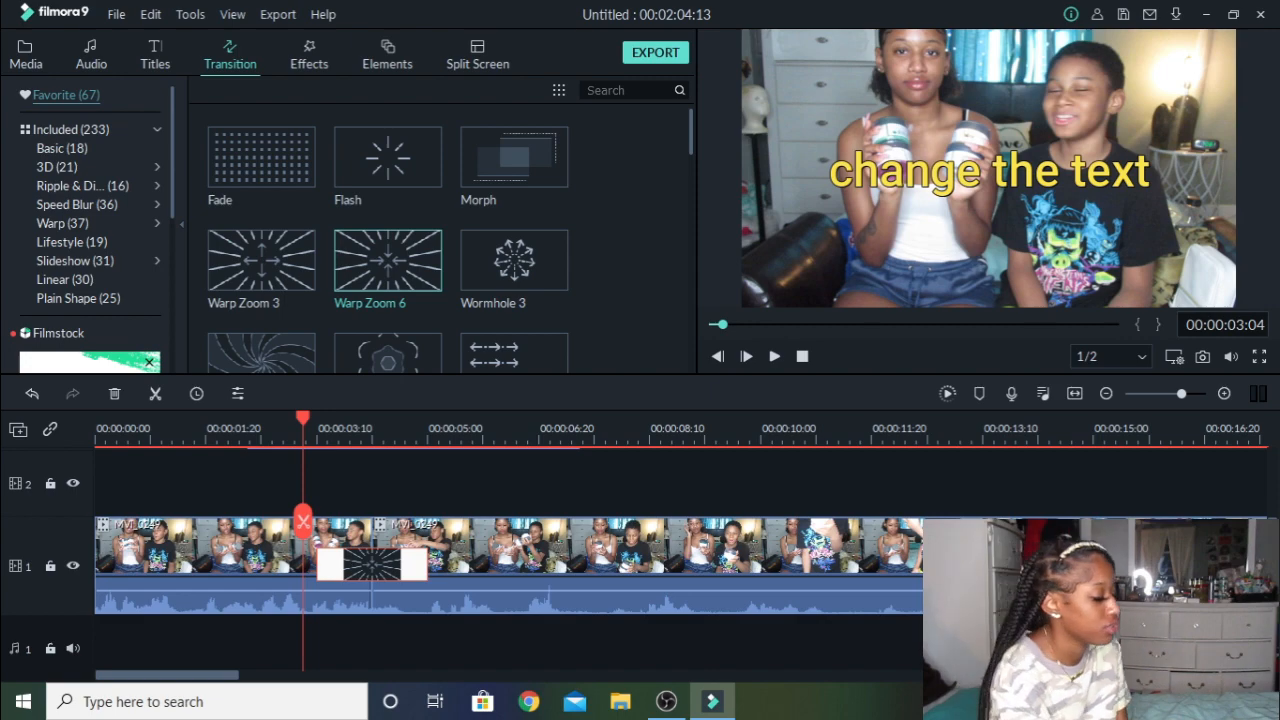
{"action": "double_click", "coordinate": [514, 261]}
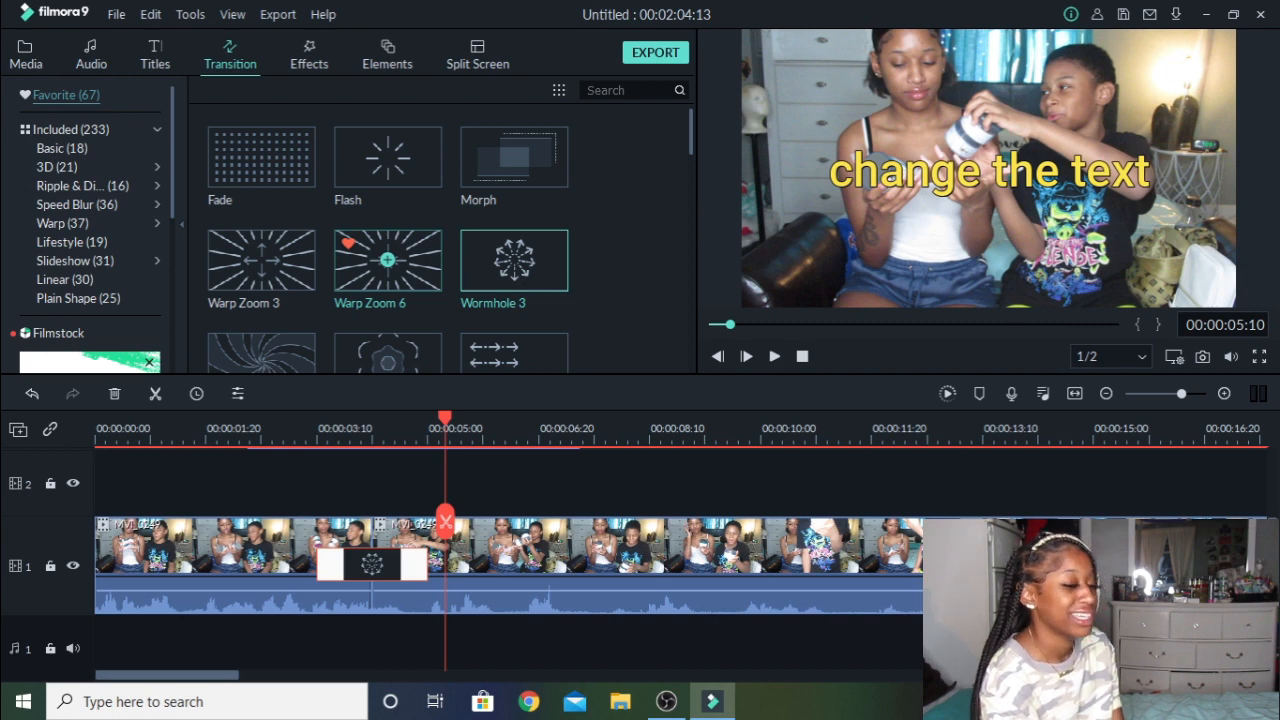
{"action": "left_click_drag", "start_coordinate": [376, 272], "coordinate": [372, 564]}
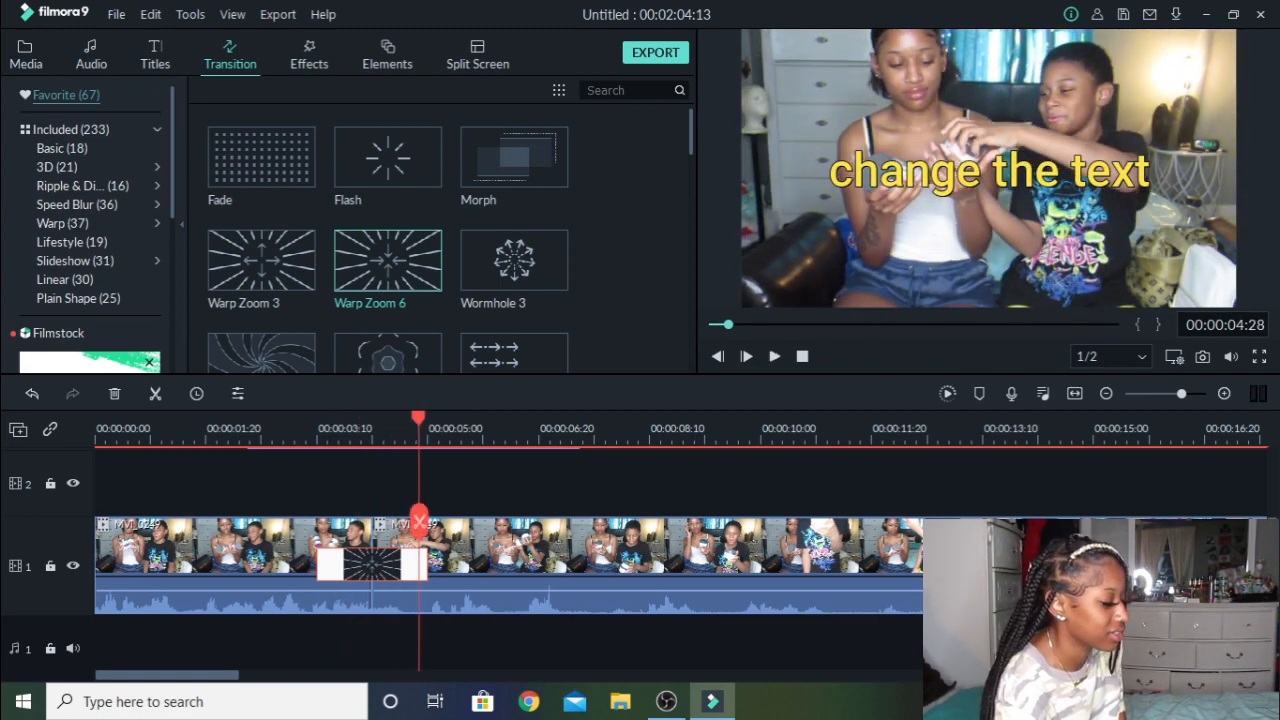
Replace the transition between the first two clips with Flip Roll 3 and preview it from 00:00:03:04.
{"action": "scroll", "coordinate": [514, 240], "scroll_direction": "down", "scroll_amount": 3}
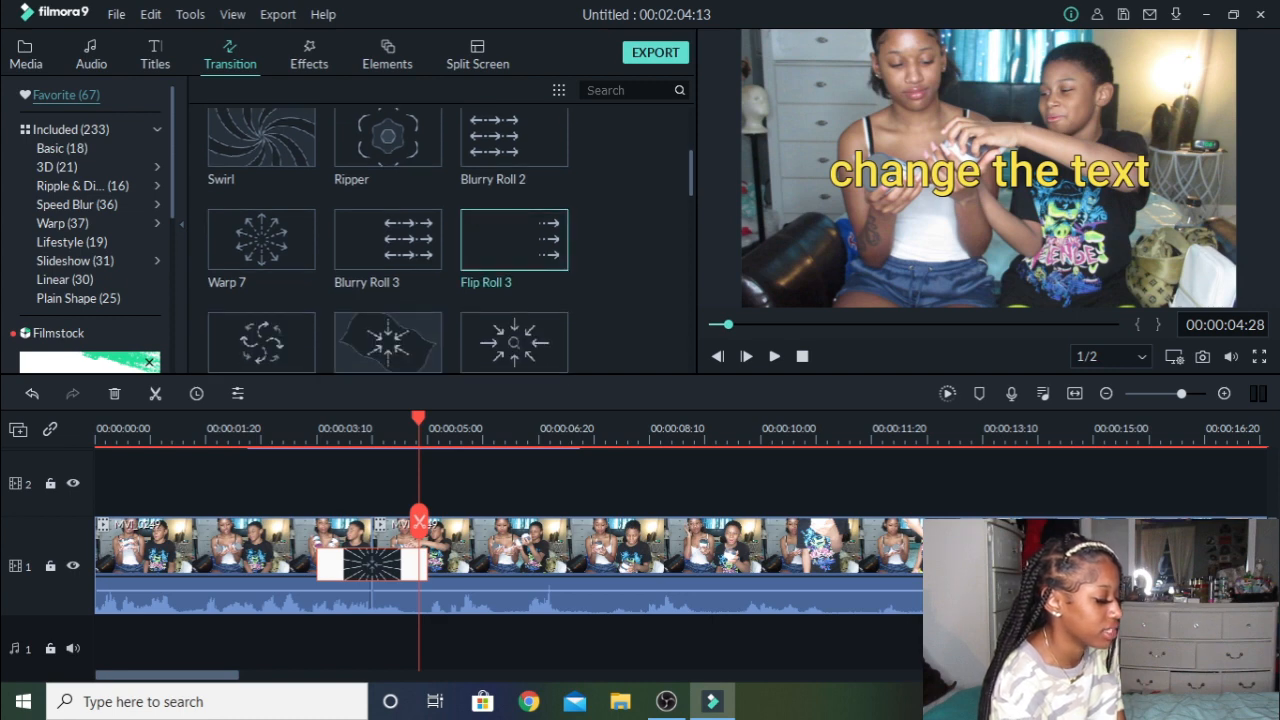
{"action": "left_click_drag", "start_coordinate": [514, 240], "coordinate": [372, 564]}
{"action": "left_click", "coordinate": [303, 430]}
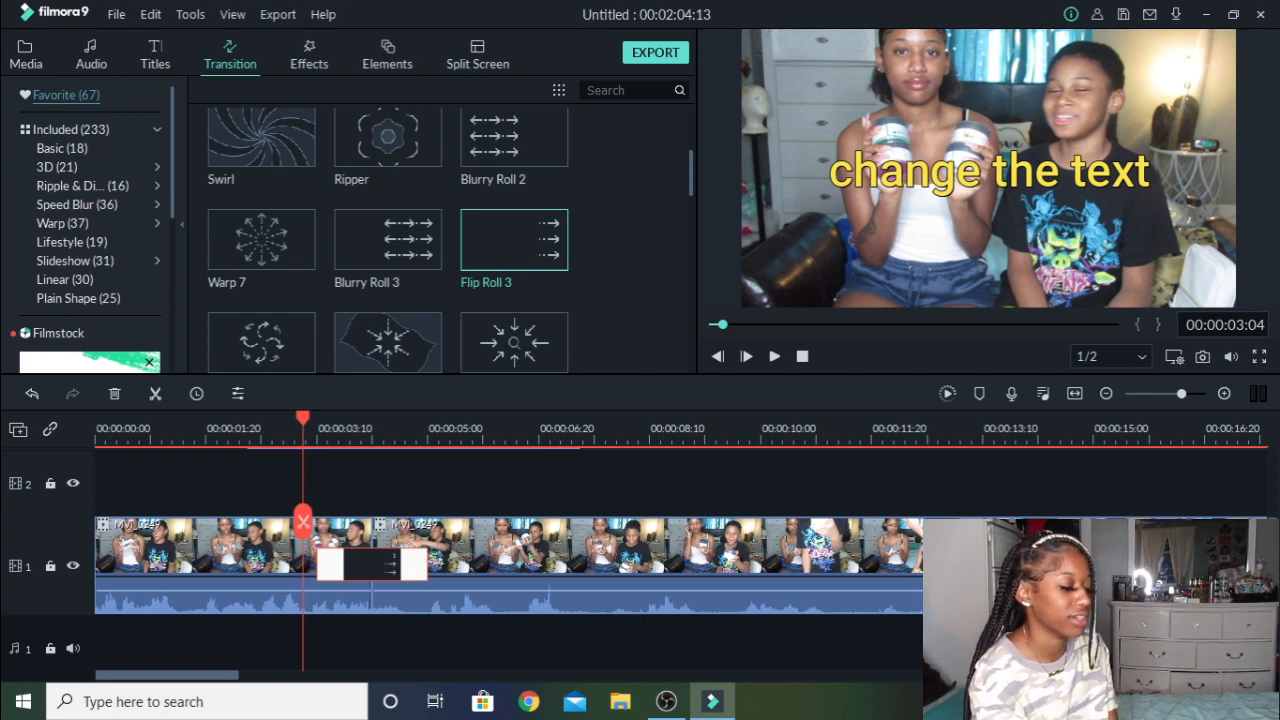
{"action": "key", "text": "space"}
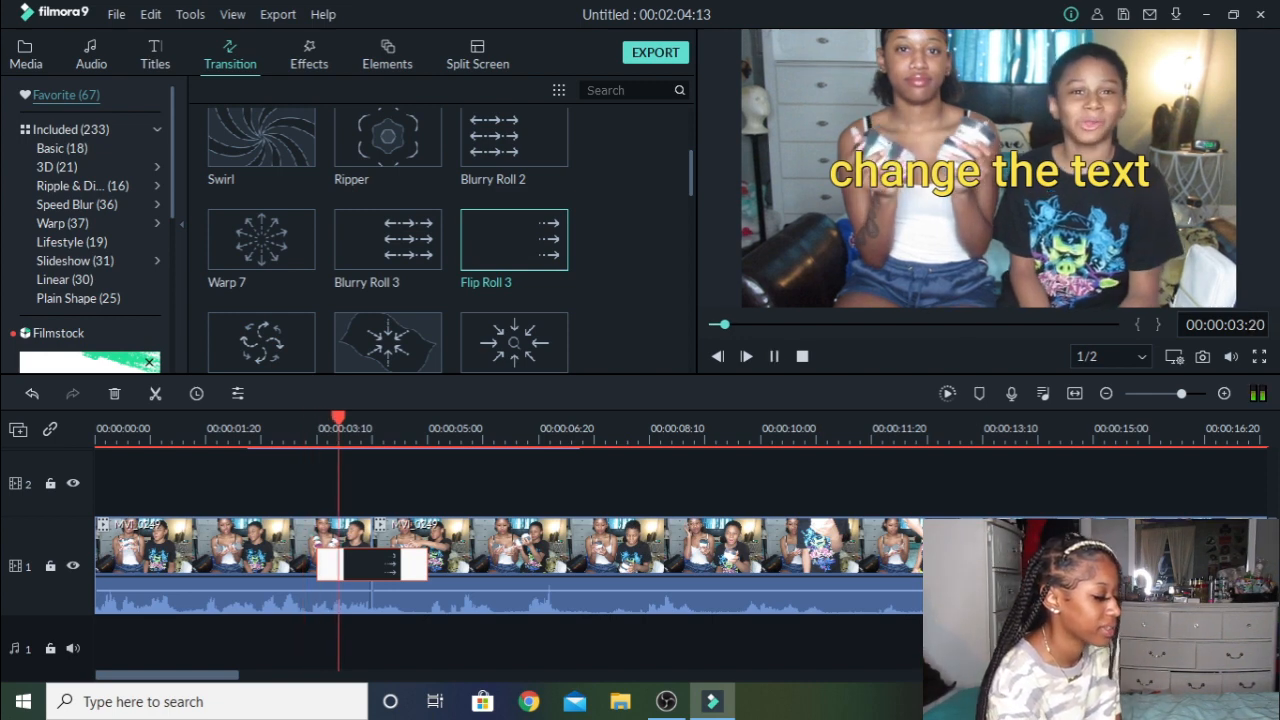
{"action": "key", "text": "space"}
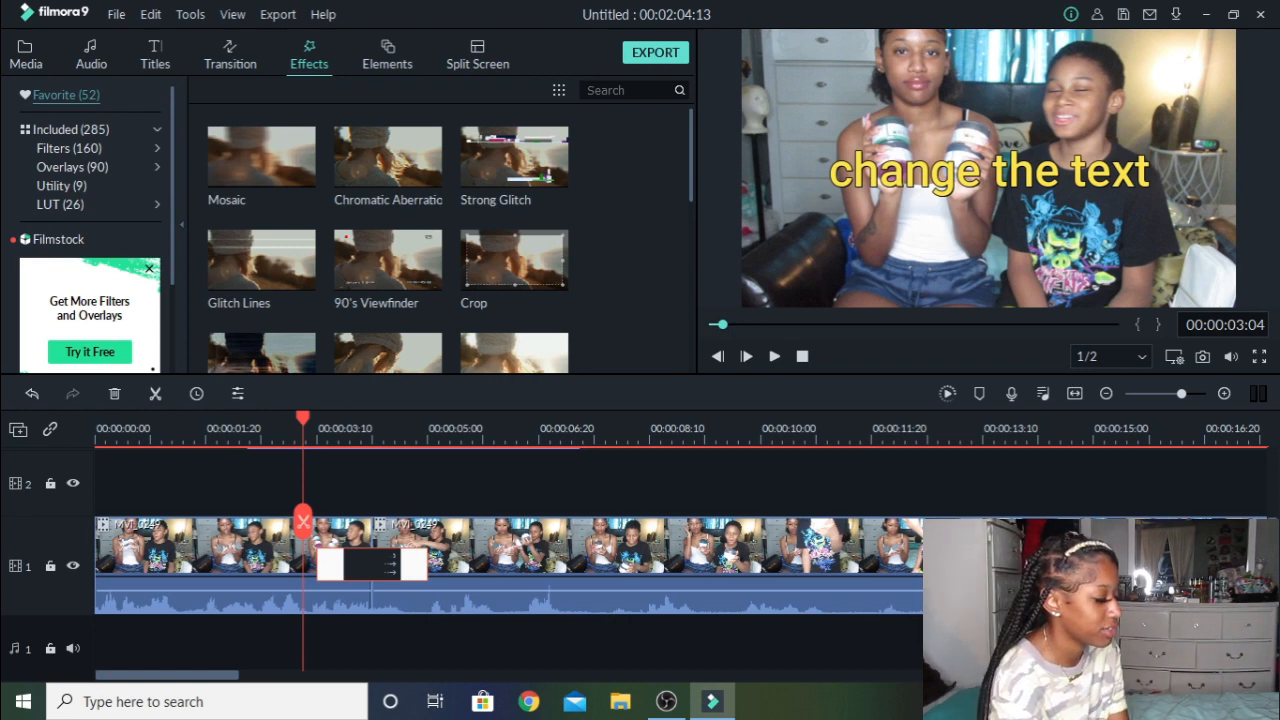
Search the effects for "ex", place Extreme above the first clip on the second video track, and preview it from the start.
{"action": "scroll", "coordinate": [388, 240], "scroll_direction": "down", "scroll_amount": 2}
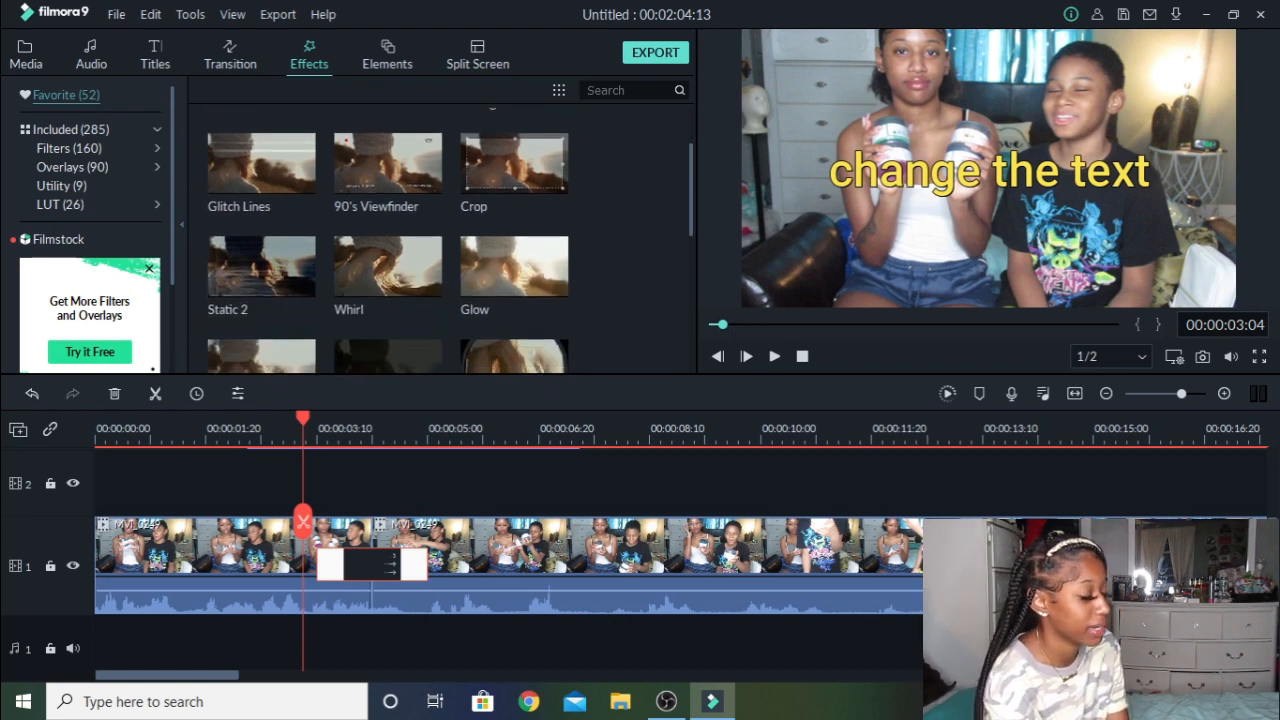
{"action": "left_click_drag", "start_coordinate": [388, 157], "coordinate": [233, 483]}
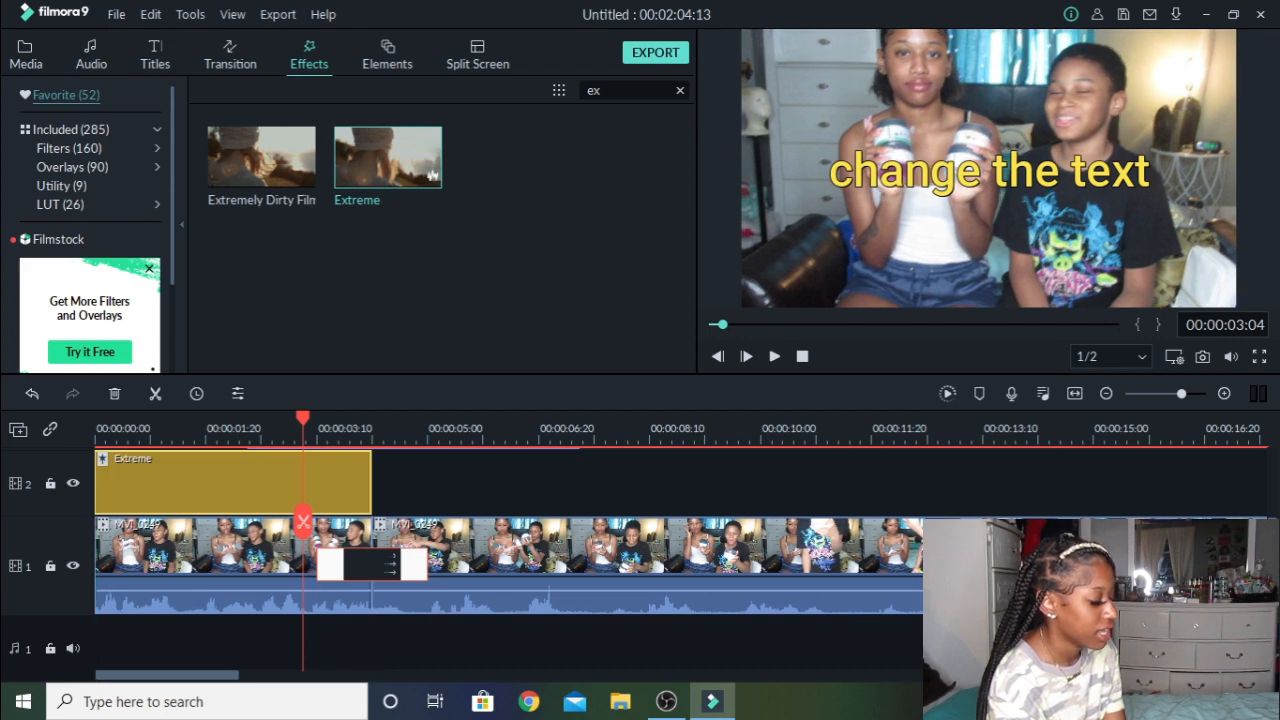
{"action": "key", "text": "Home"}
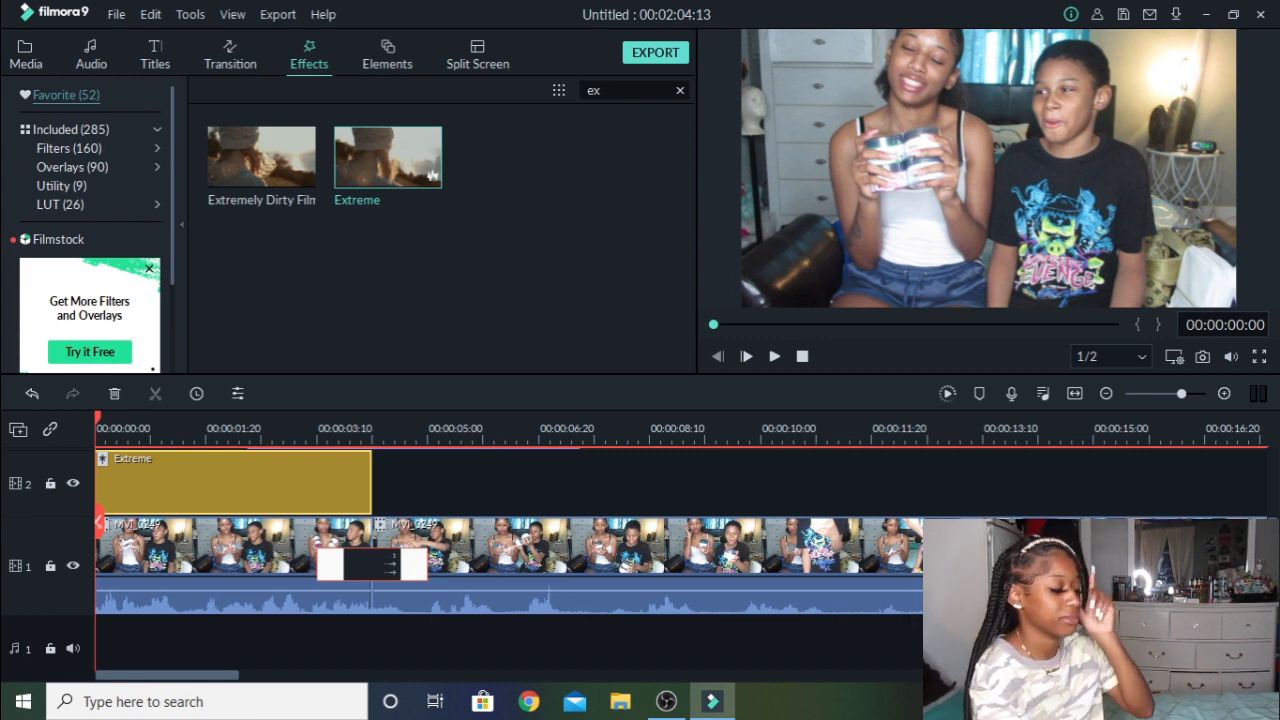
{"action": "key", "text": "space"}
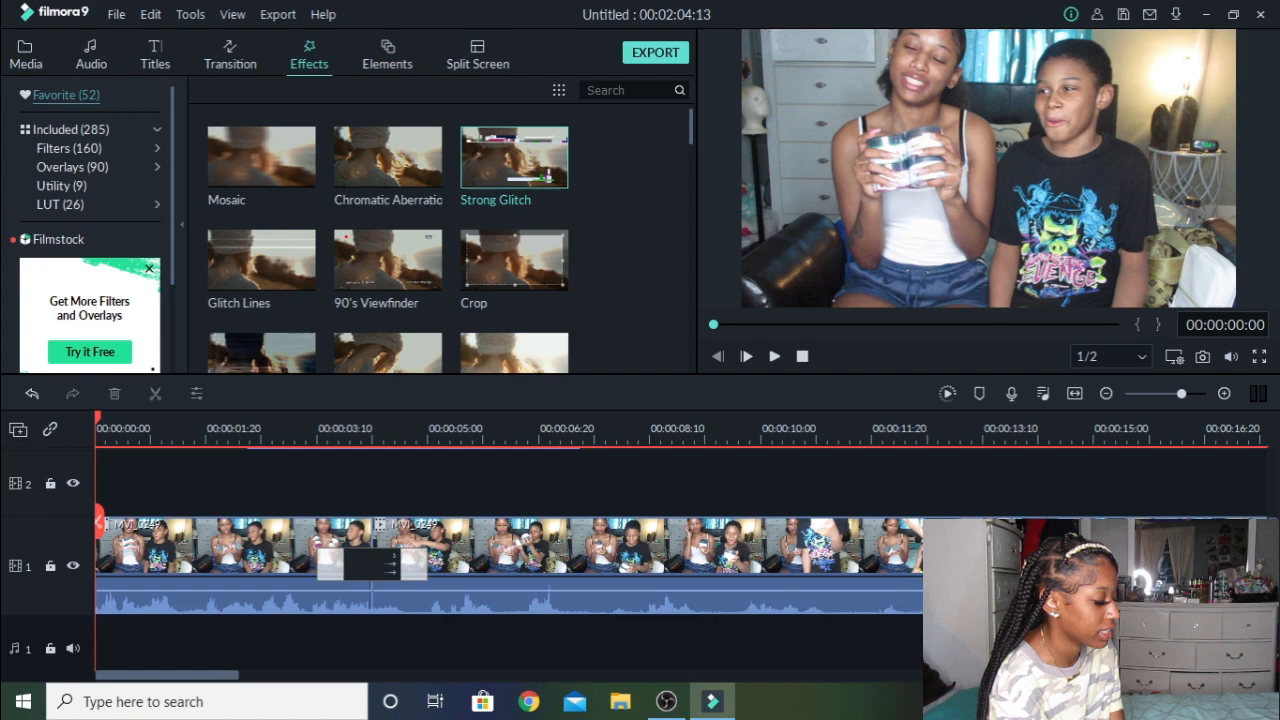
Try the Strong Glitch and Whirl effects in turn over the first clip and preview each from the start.
{"action": "left_click_drag", "start_coordinate": [514, 157], "coordinate": [97, 483]}
{"action": "key", "text": "space"}
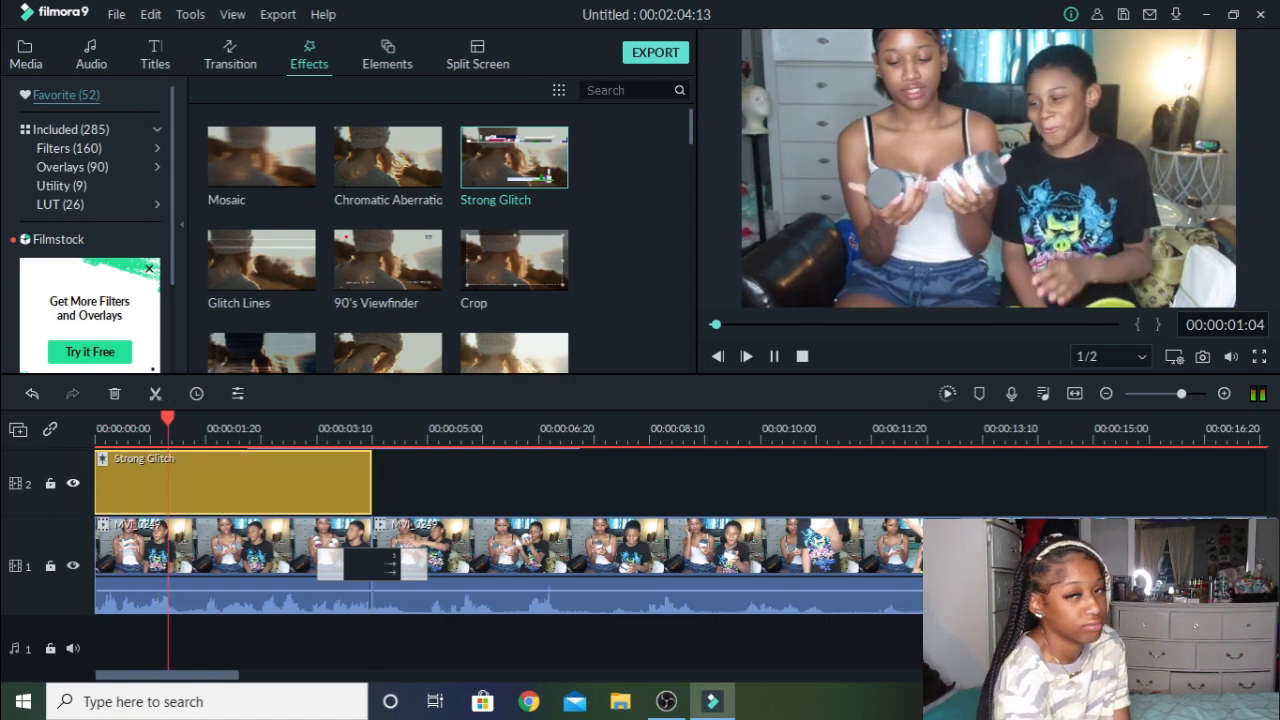
{"action": "key", "text": "space"}
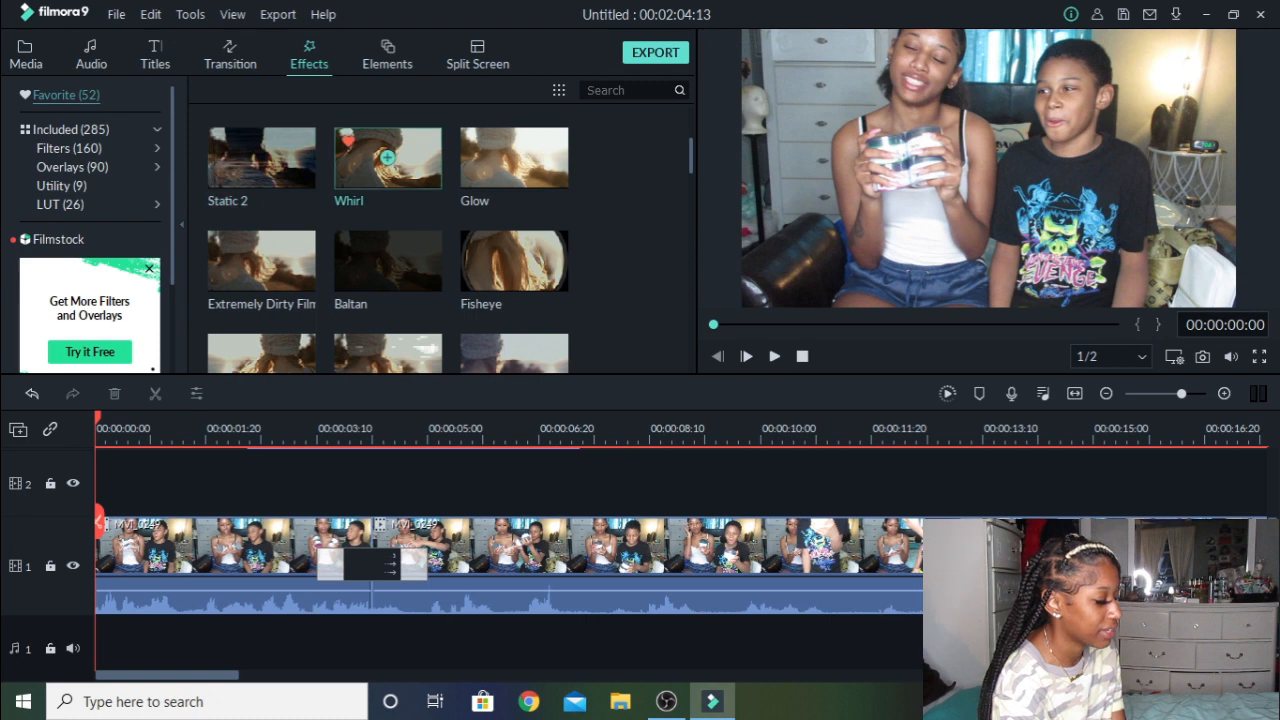
{"action": "left_click", "coordinate": [387, 157]}
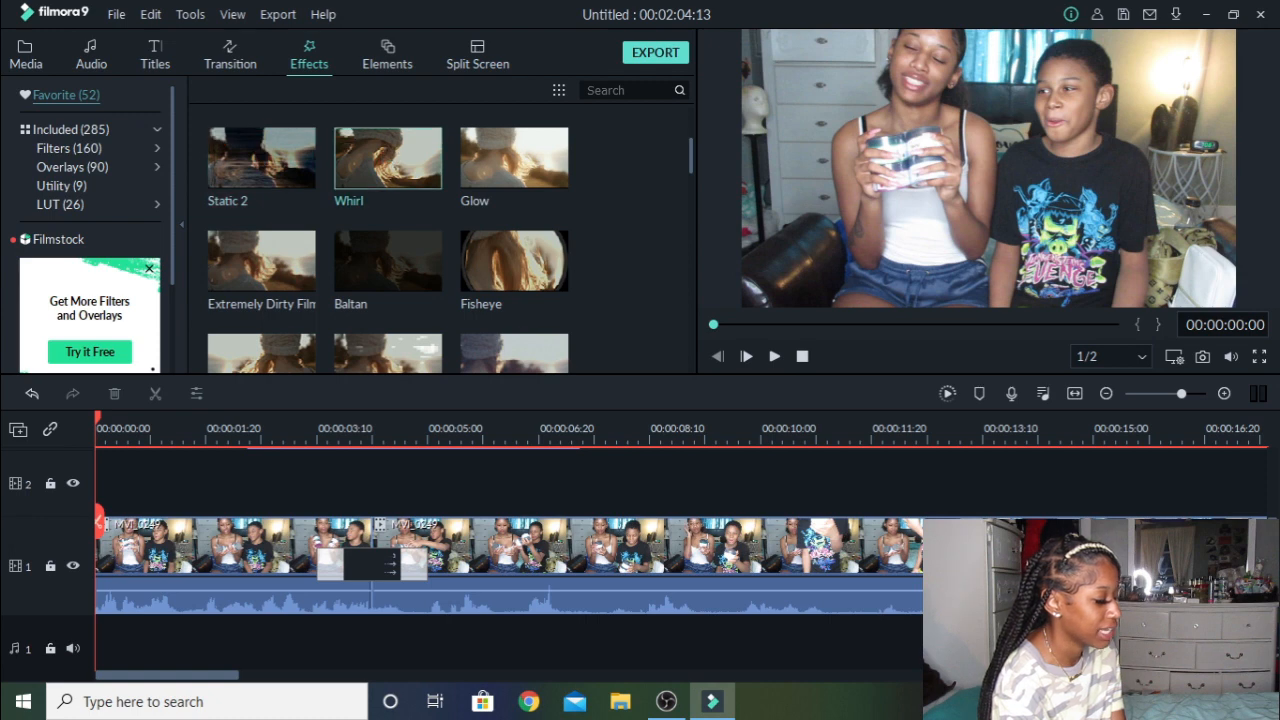
{"action": "key", "text": "space"}
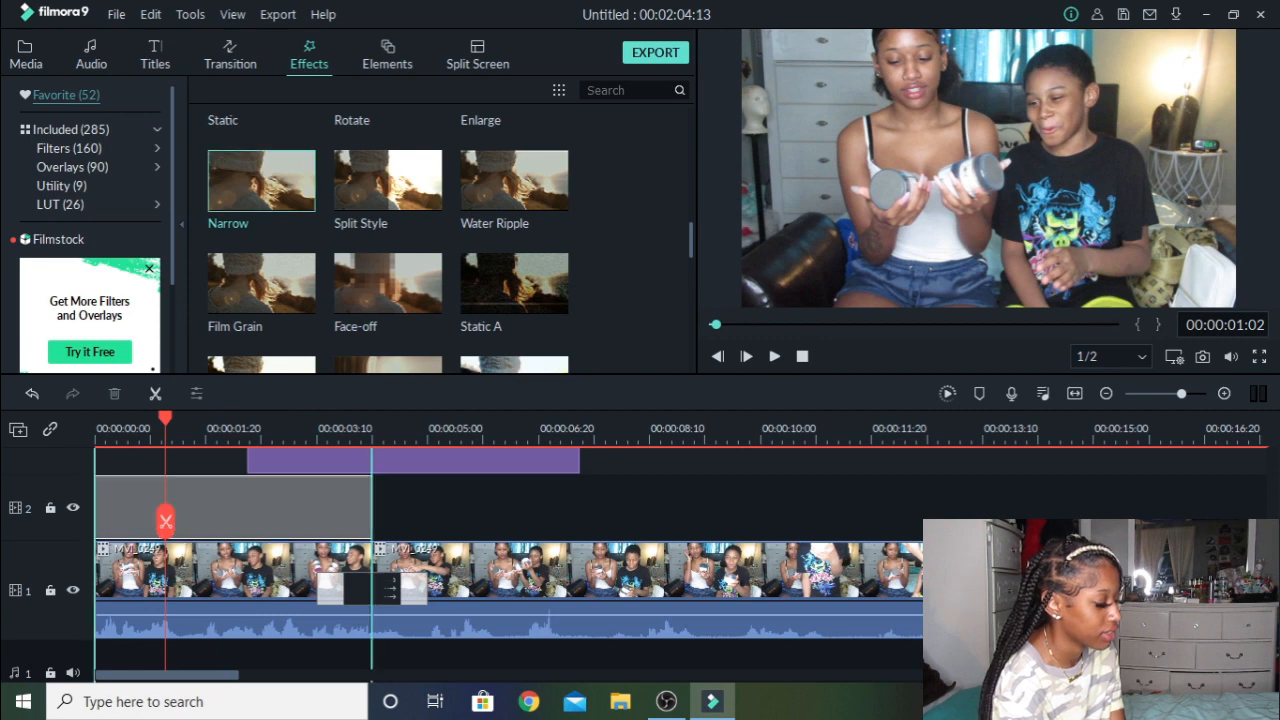
Add the Narrow effect above the first clip on the second video track, then hide that track and play the video without it.
{"action": "left_click_drag", "start_coordinate": [261, 181], "coordinate": [110, 508]}
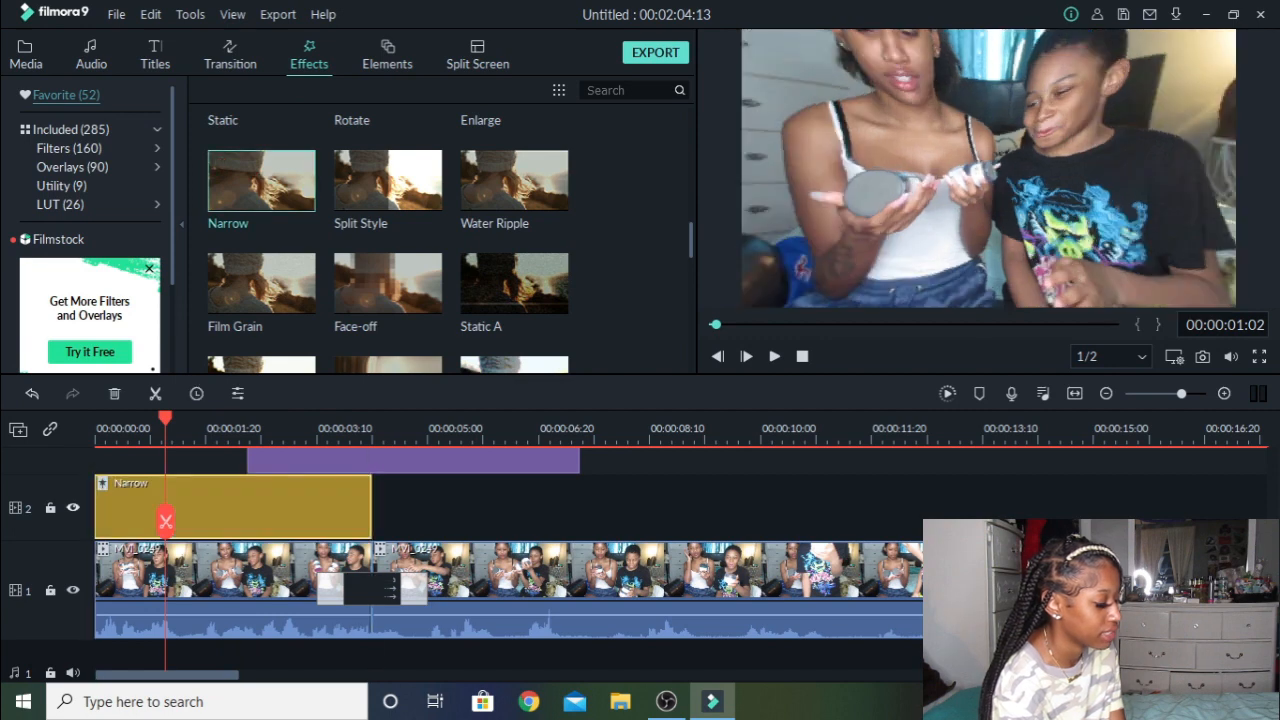
{"action": "right_click", "coordinate": [92, 516]}
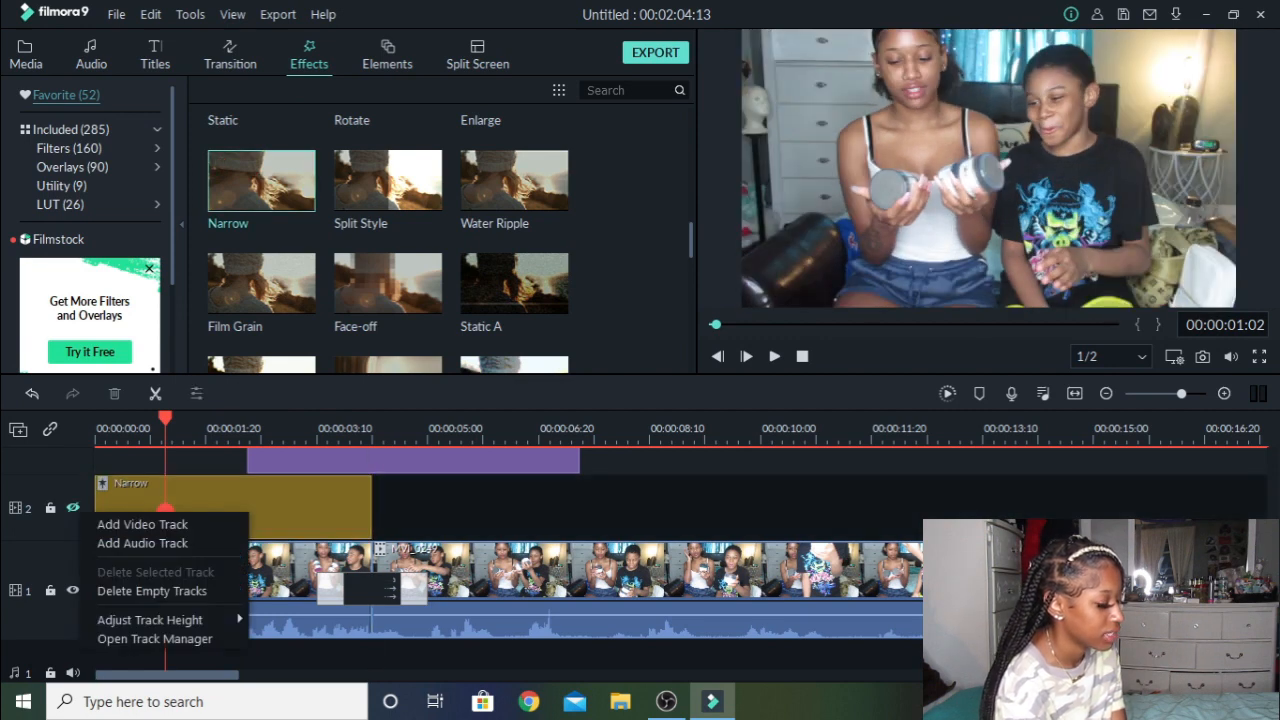
{"action": "key", "text": "Escape"}
{"action": "key", "text": "space"}
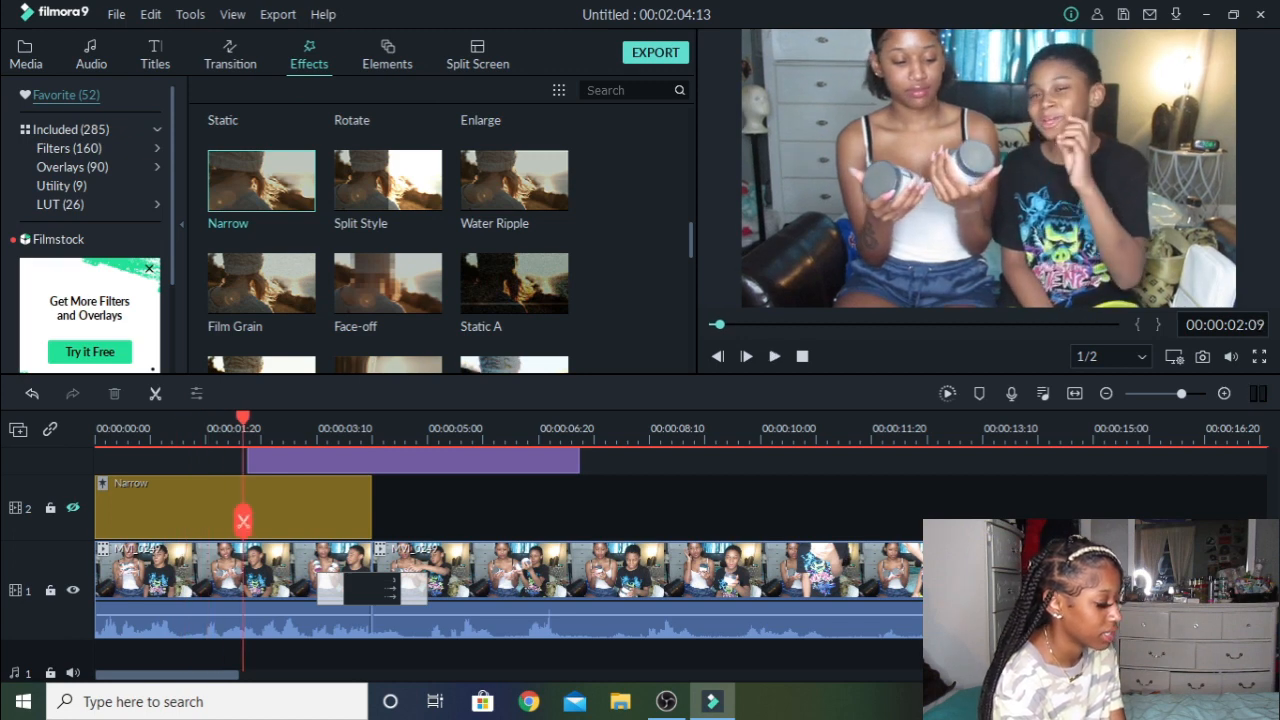
Make the second video track visible again and lock it.
{"action": "left_click", "coordinate": [73, 508]}
{"action": "left_click", "coordinate": [50, 508]}
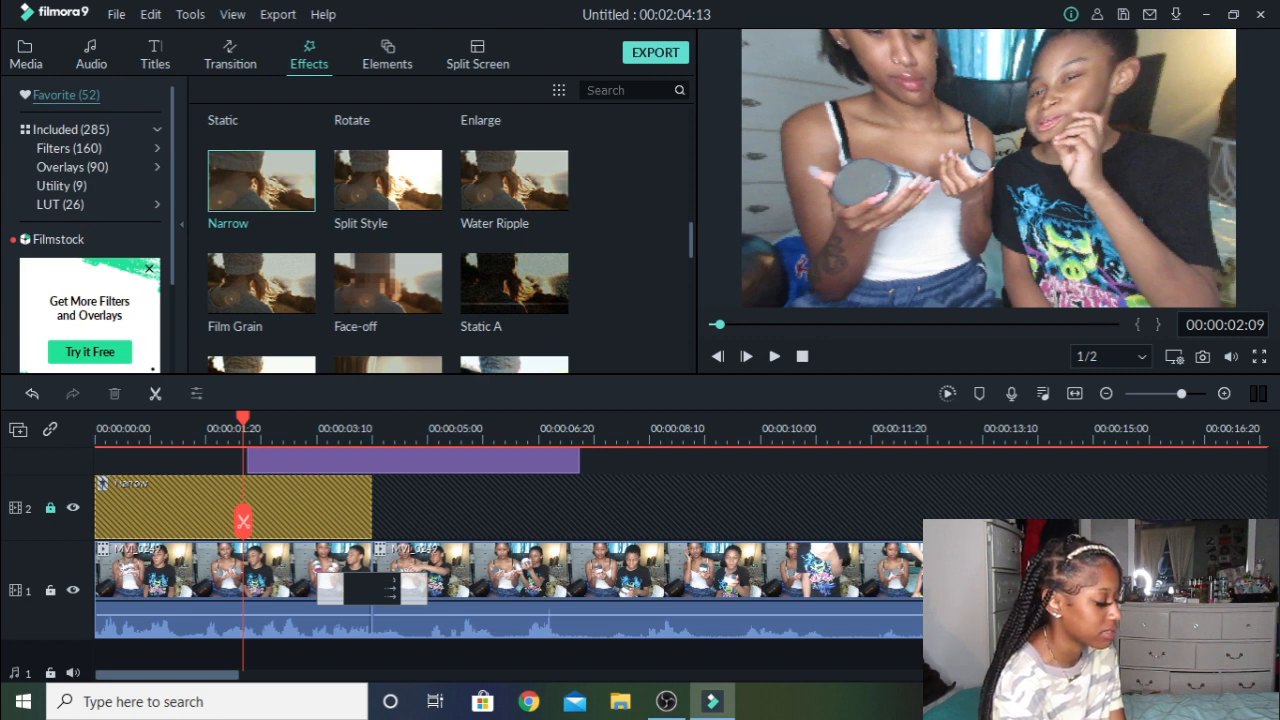
Unlock the second video track, then hide it and make it visible again.
{"action": "left_click", "coordinate": [50, 508]}
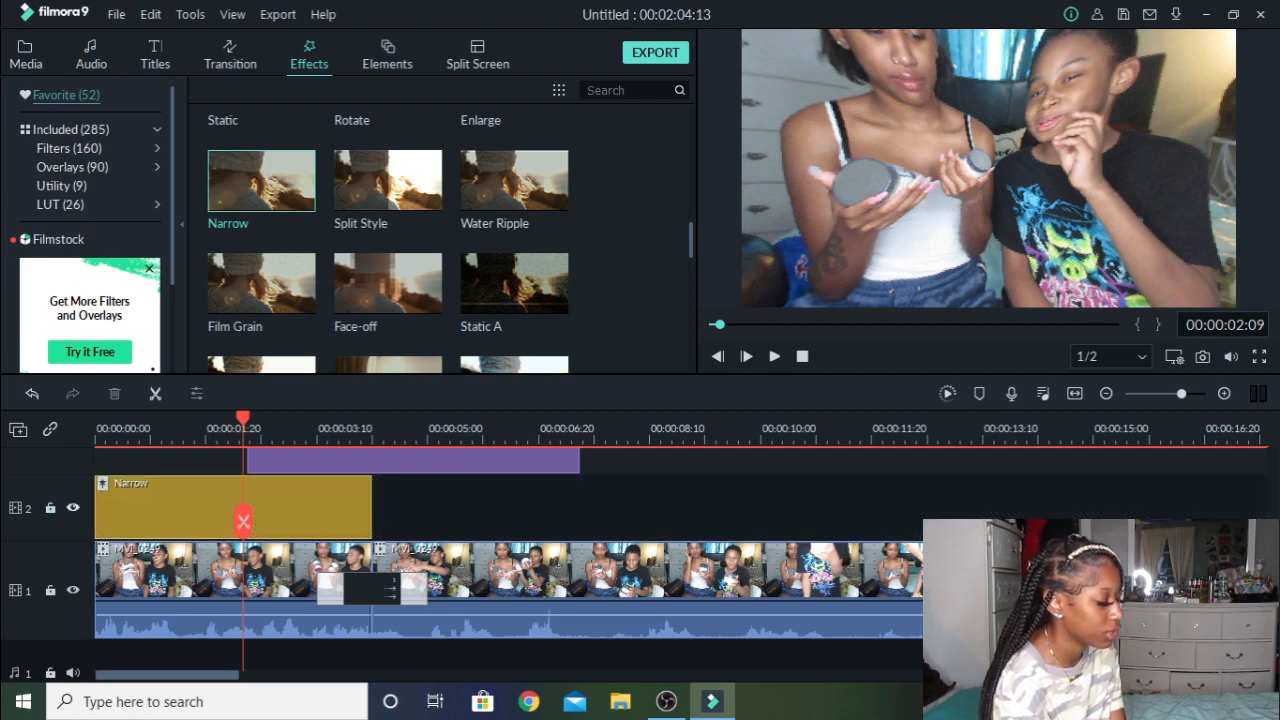
{"action": "left_click", "coordinate": [73, 508]}
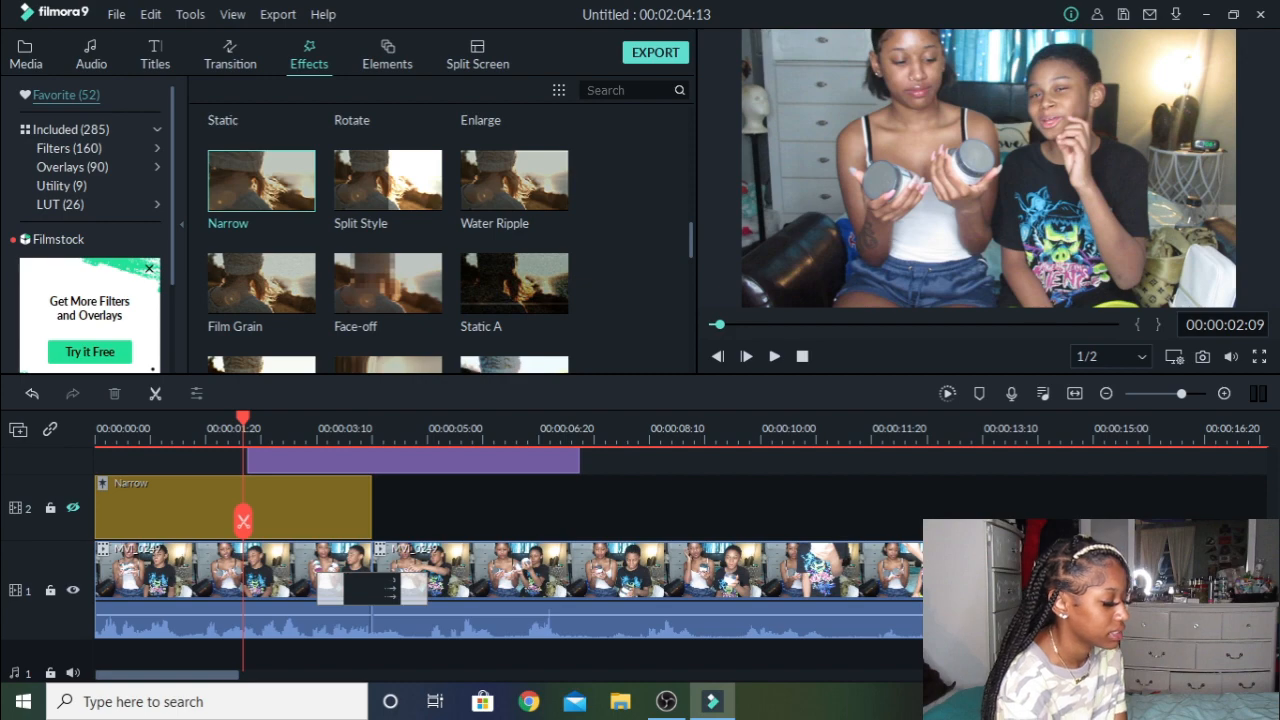
{"action": "left_click", "coordinate": [73, 508]}
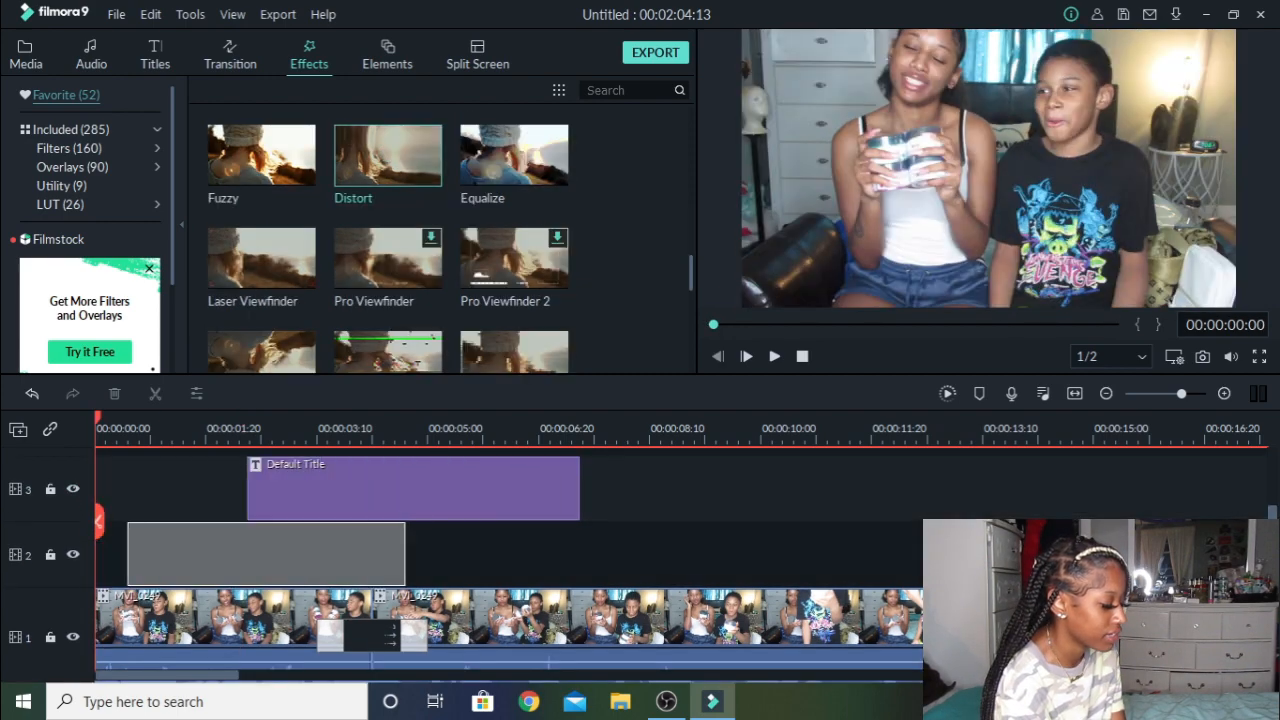
Try the Distort effect over the first clip on the second video track, preview it from the start, and delete it.
{"action": "left_click_drag", "start_coordinate": [266, 553], "coordinate": [233, 553]}
{"action": "key", "text": "space"}
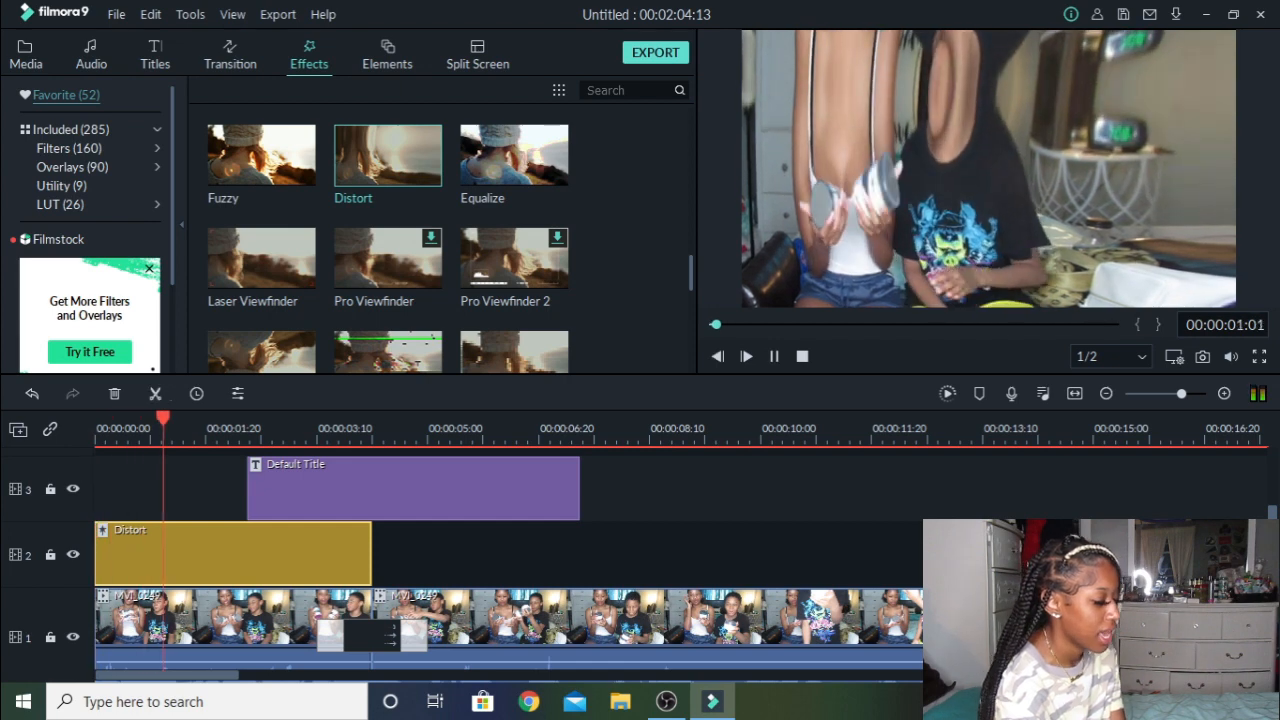
{"action": "key", "text": "space"}
{"action": "key", "text": "Delete"}
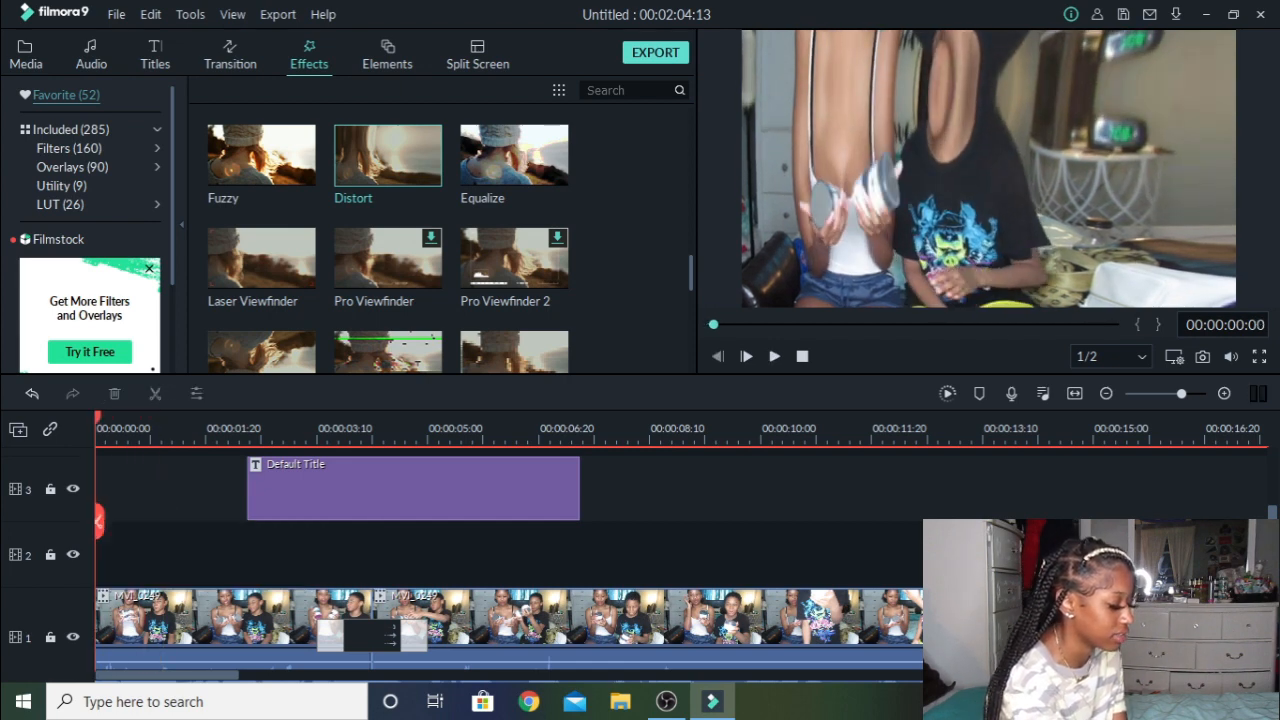
Try Distort over the first clip with Amplitude 55 and Frequency 98, lowering Alpha to 0 and raising it back to 100.
{"action": "left_click", "coordinate": [387, 155]}
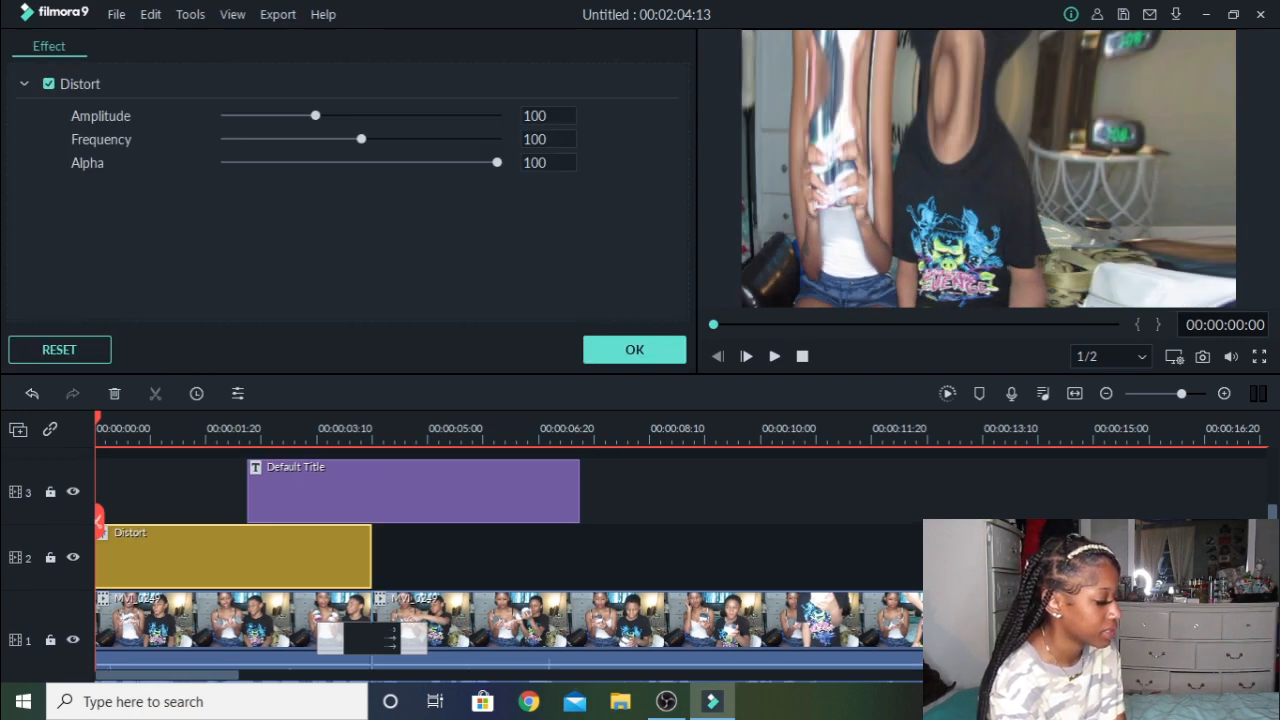
{"action": "left_click_drag", "start_coordinate": [315, 115], "coordinate": [275, 115]}
{"action": "mouse_move", "coordinate": [361, 139]}
{"action": "left_mouse_down"}
{"action": "mouse_move", "coordinate": [394, 139]}
{"action": "mouse_move", "coordinate": [358, 139]}
{"action": "left_mouse_up"}
{"action": "left_click_drag", "start_coordinate": [497, 162], "coordinate": [225, 162]}
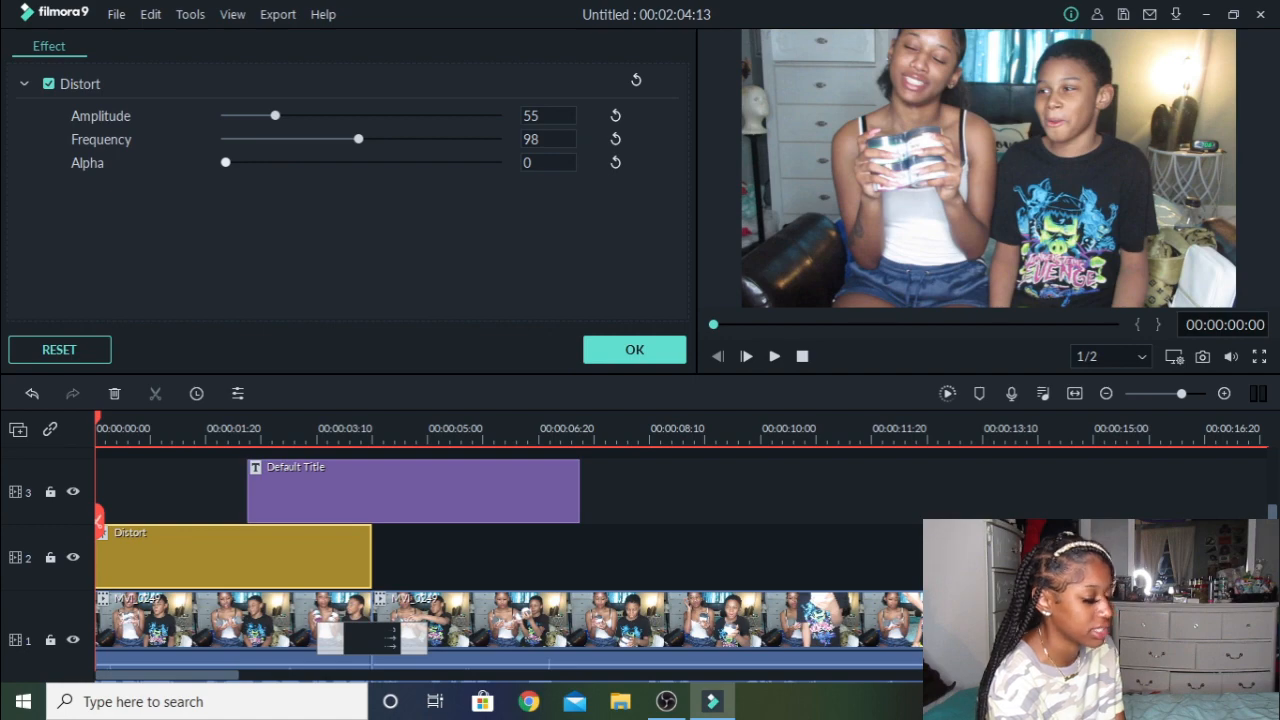
{"action": "left_click_drag", "start_coordinate": [225, 162], "coordinate": [497, 162]}
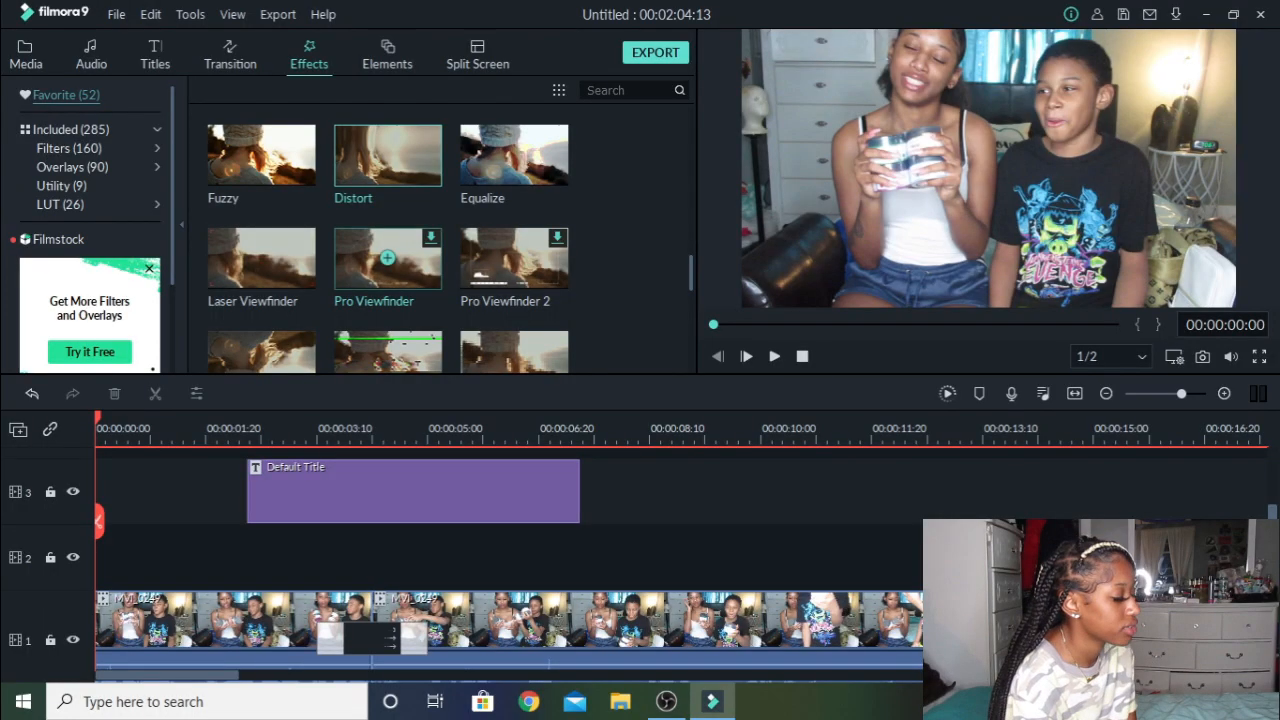
Preview the hand-drawn hearts, Element Love 2 and a motion shape in the elements library.
{"action": "left_click", "coordinate": [387, 55]}
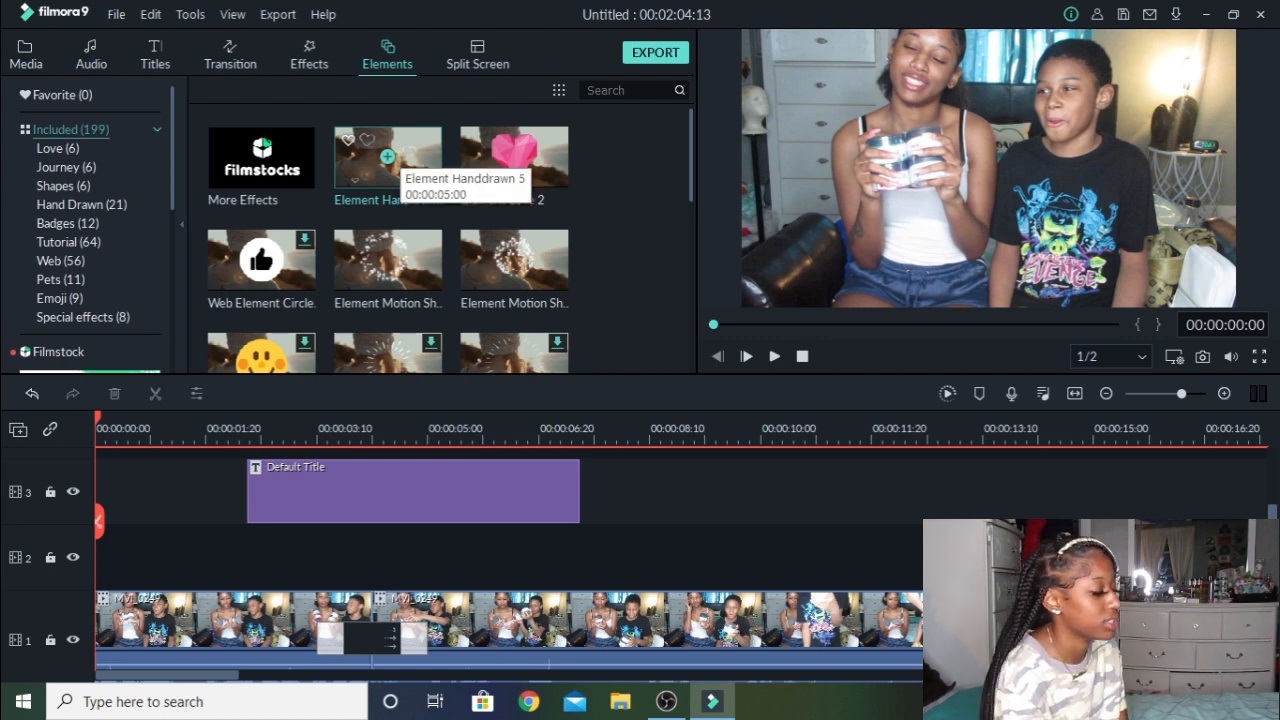
{"action": "left_click", "coordinate": [395, 165]}
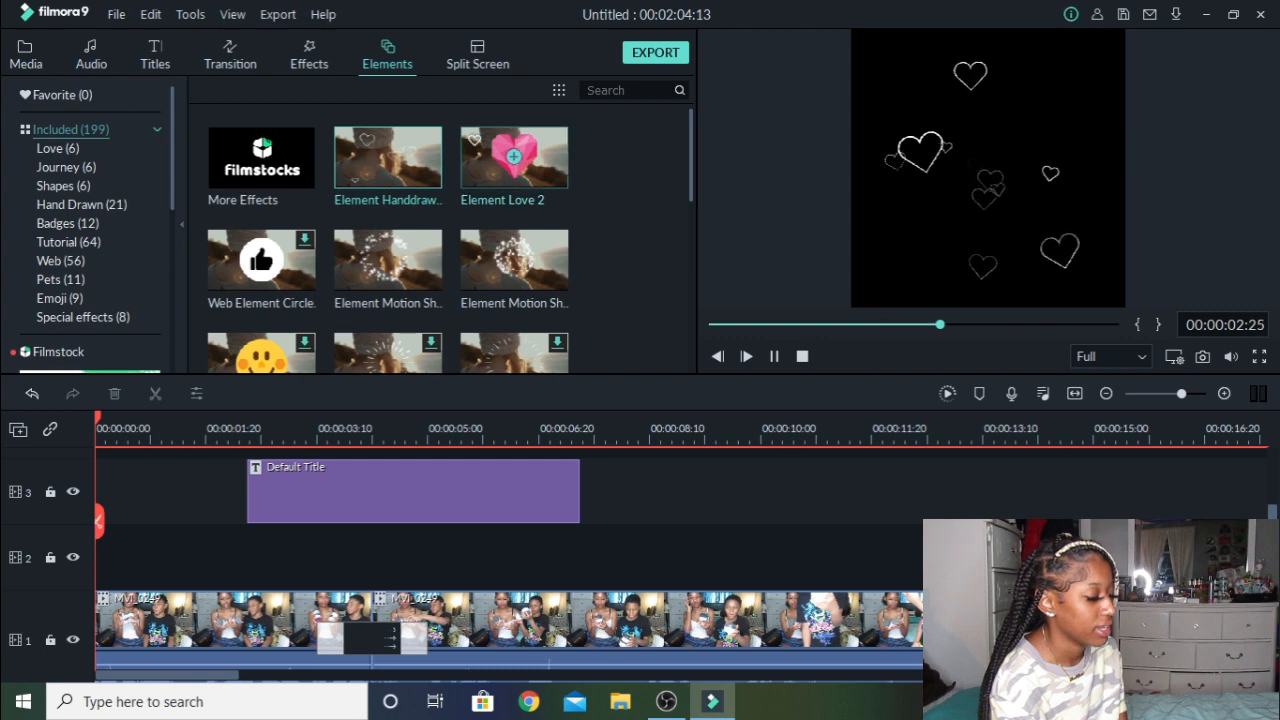
{"action": "left_click", "coordinate": [513, 157]}
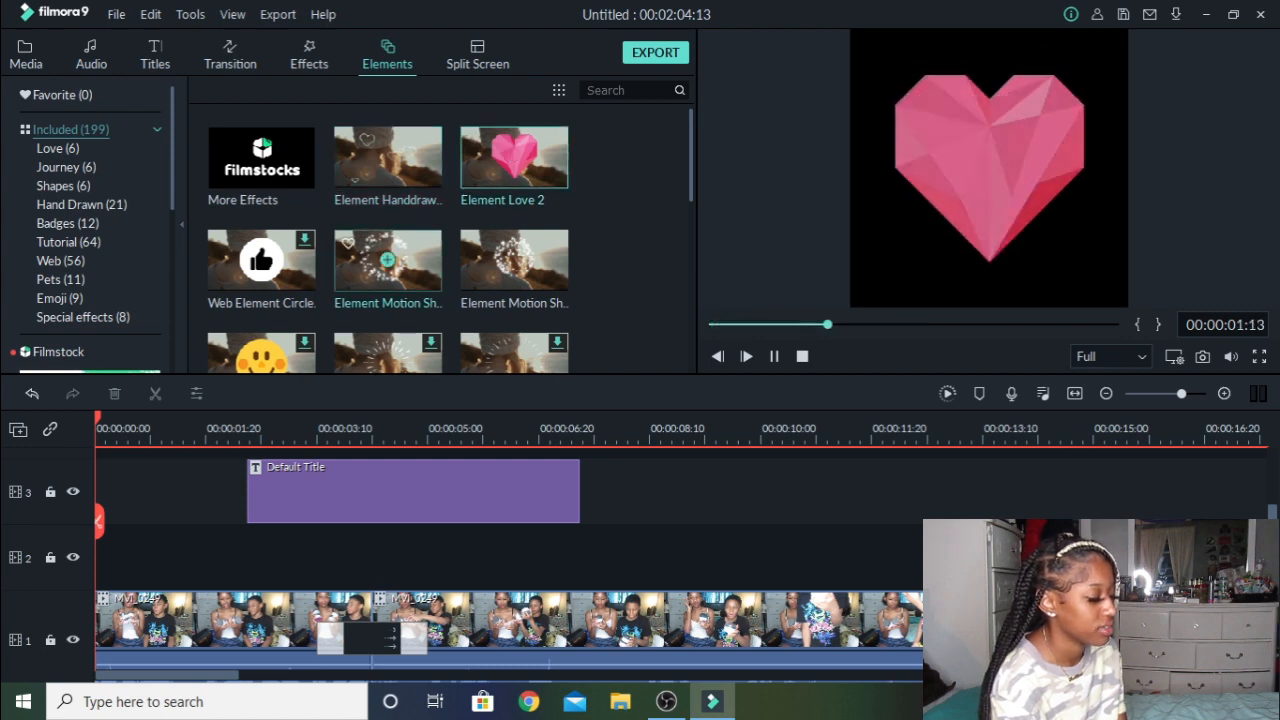
{"action": "scroll", "coordinate": [387, 288], "scroll_direction": "down", "scroll_amount": 1}
{"action": "left_click", "coordinate": [387, 185]}
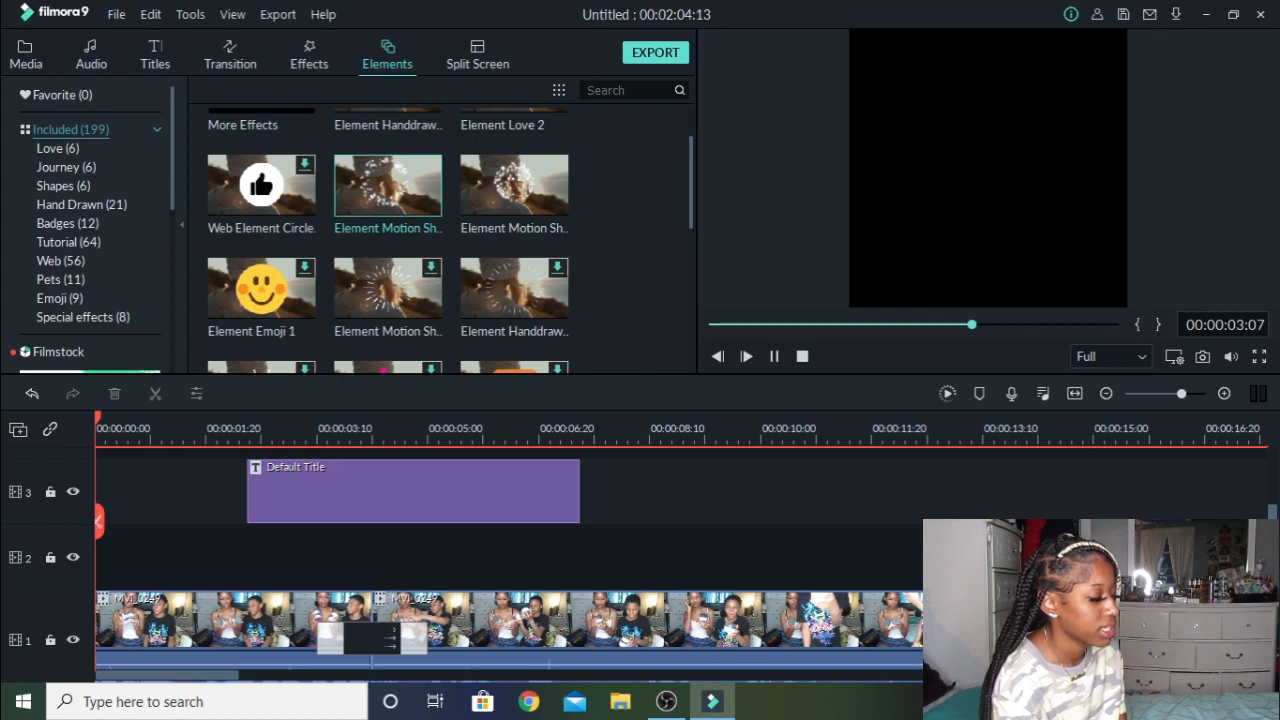
Browse the included elements through to the airplane and fruit-cutting ones, then return to the start of the list.
{"action": "scroll", "coordinate": [387, 185], "scroll_direction": "up", "scroll_amount": 1}
{"action": "scroll", "coordinate": [260, 233], "scroll_direction": "down", "scroll_amount": 10}
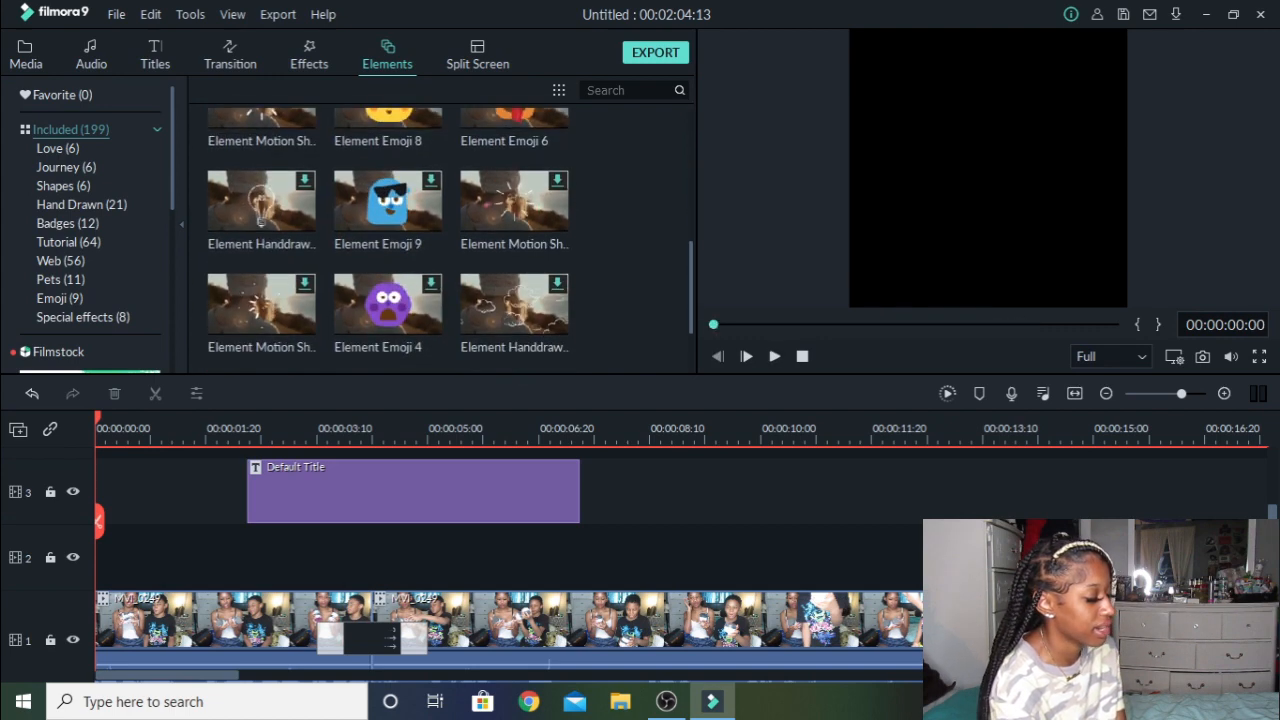
{"action": "scroll", "coordinate": [260, 233], "scroll_direction": "down", "scroll_amount": 5}
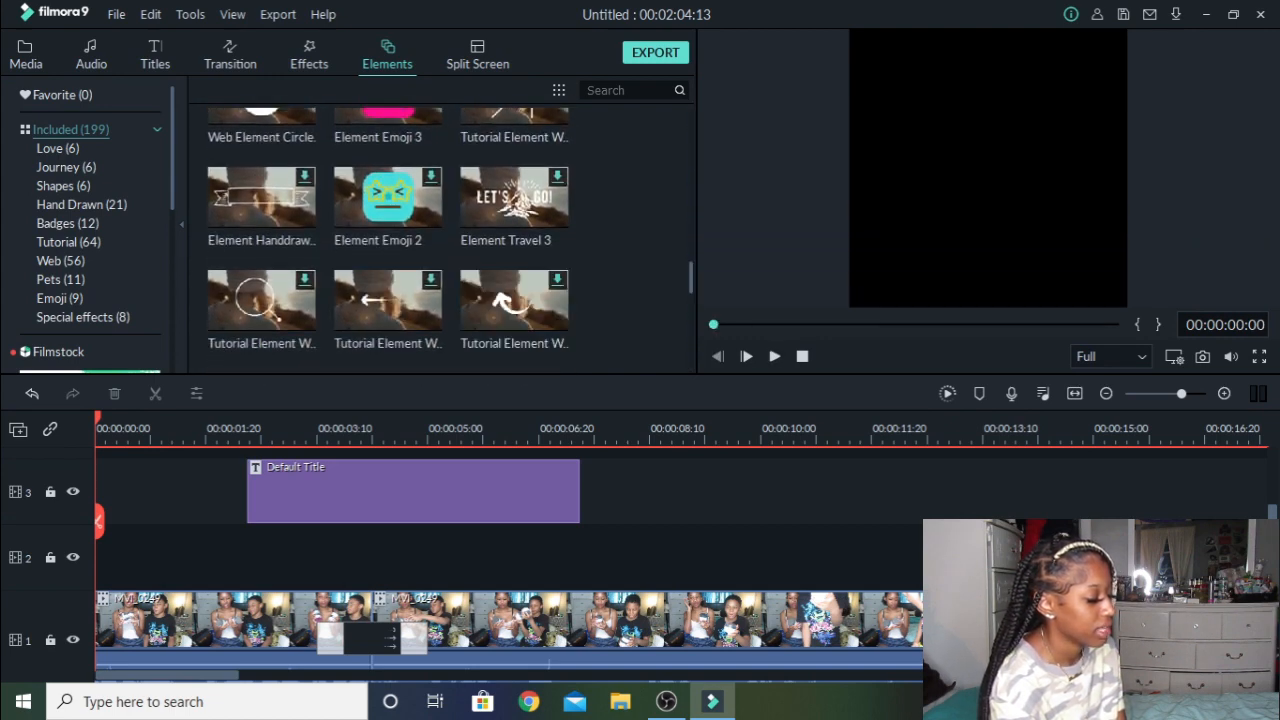
{"action": "scroll", "coordinate": [388, 240], "scroll_direction": "down", "scroll_amount": 4}
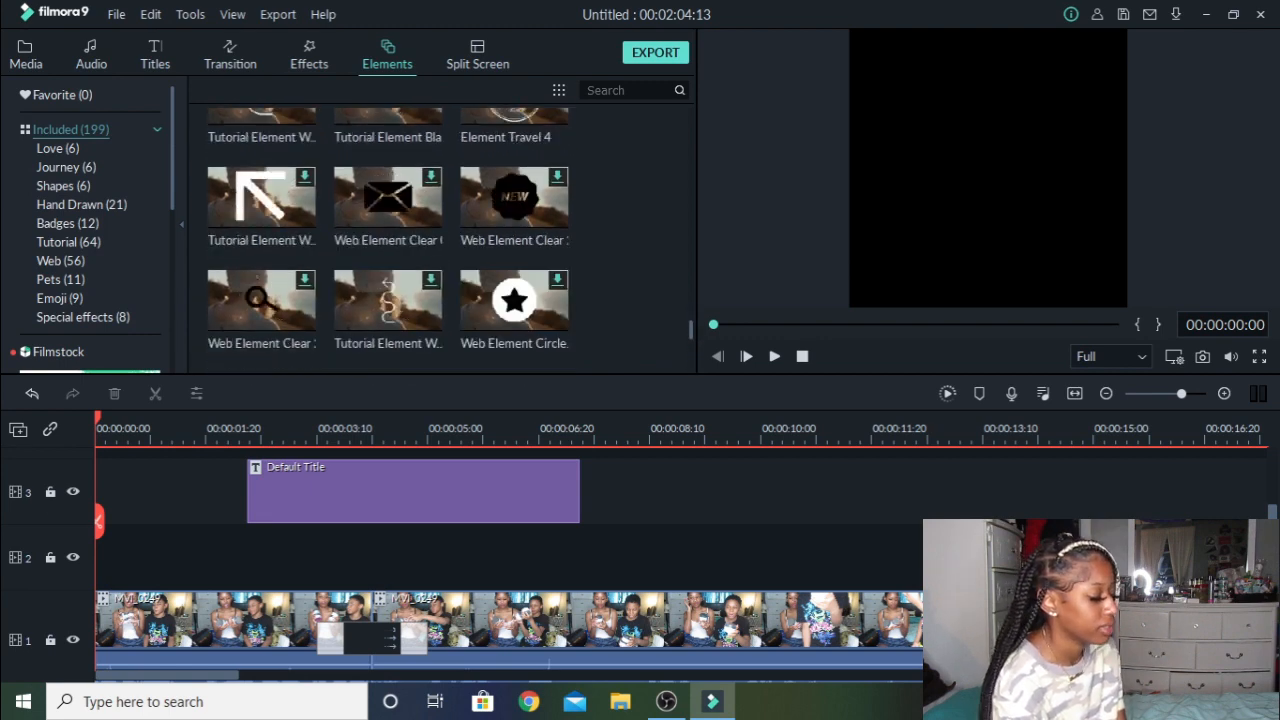
{"action": "scroll", "coordinate": [450, 240], "scroll_direction": "down", "scroll_amount": 5}
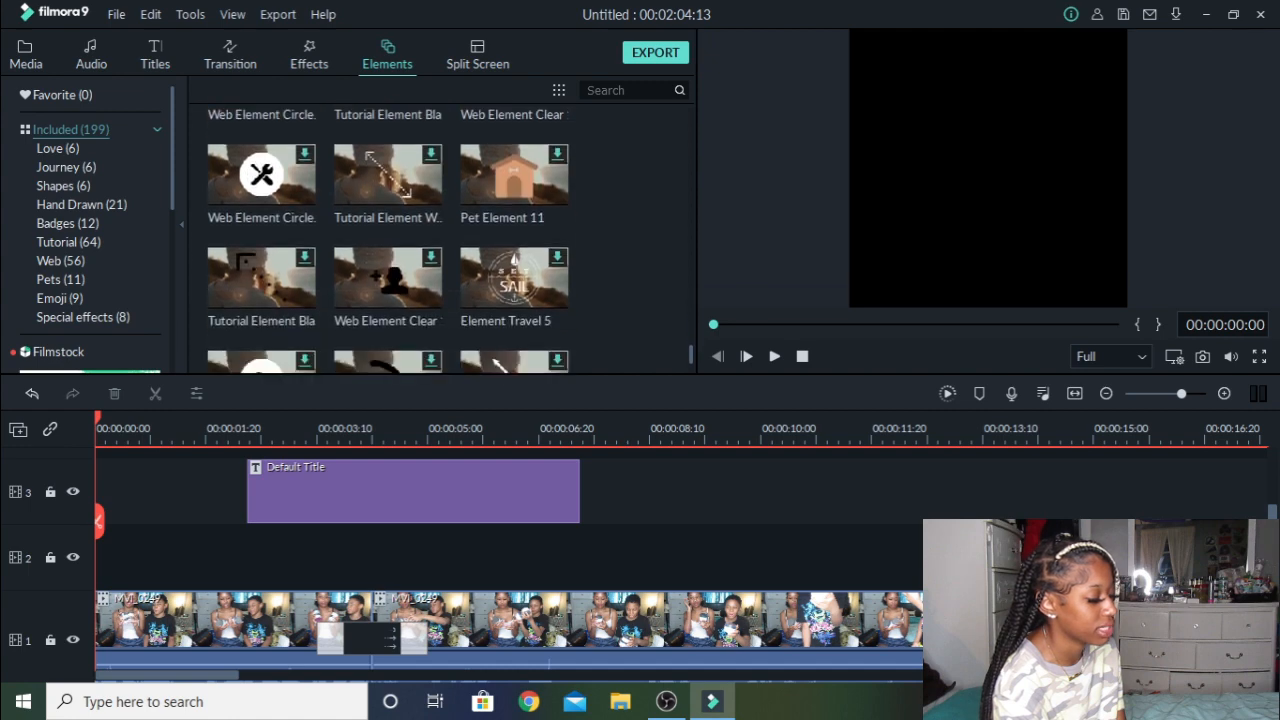
{"action": "scroll", "coordinate": [388, 240], "scroll_direction": "down", "scroll_amount": 5}
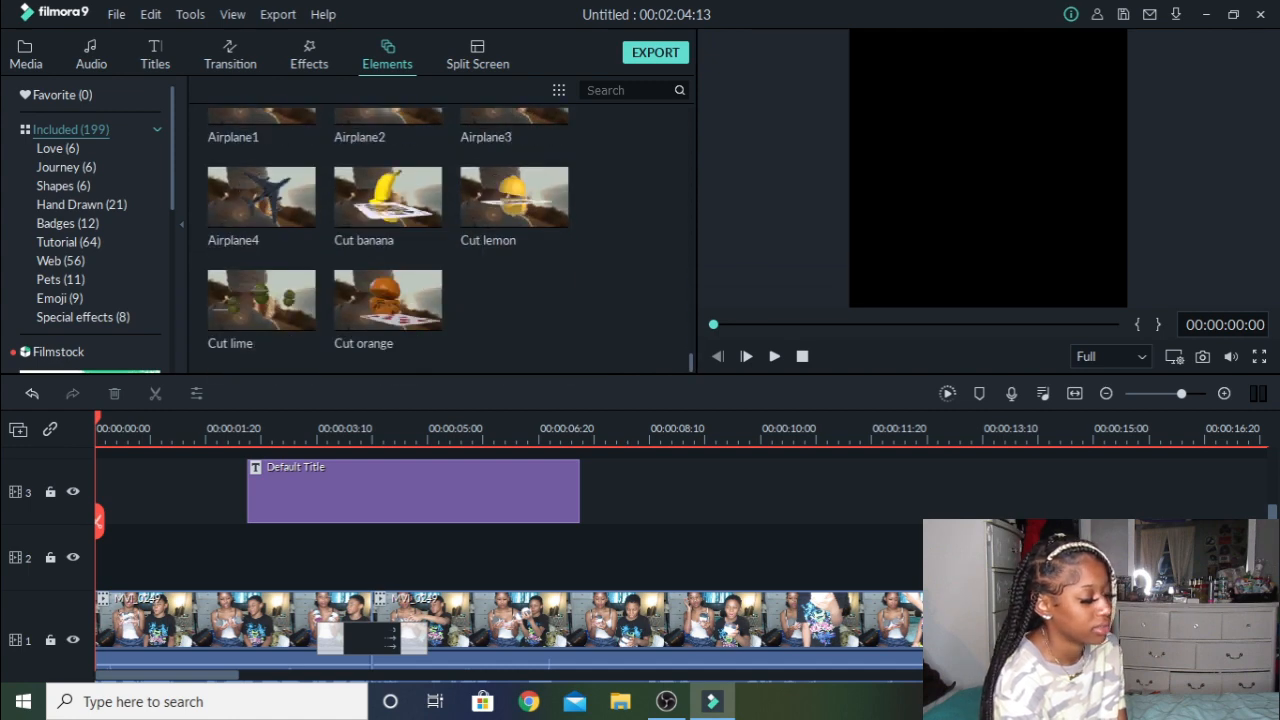
{"action": "scroll", "coordinate": [388, 260], "scroll_direction": "up", "scroll_amount": 15}
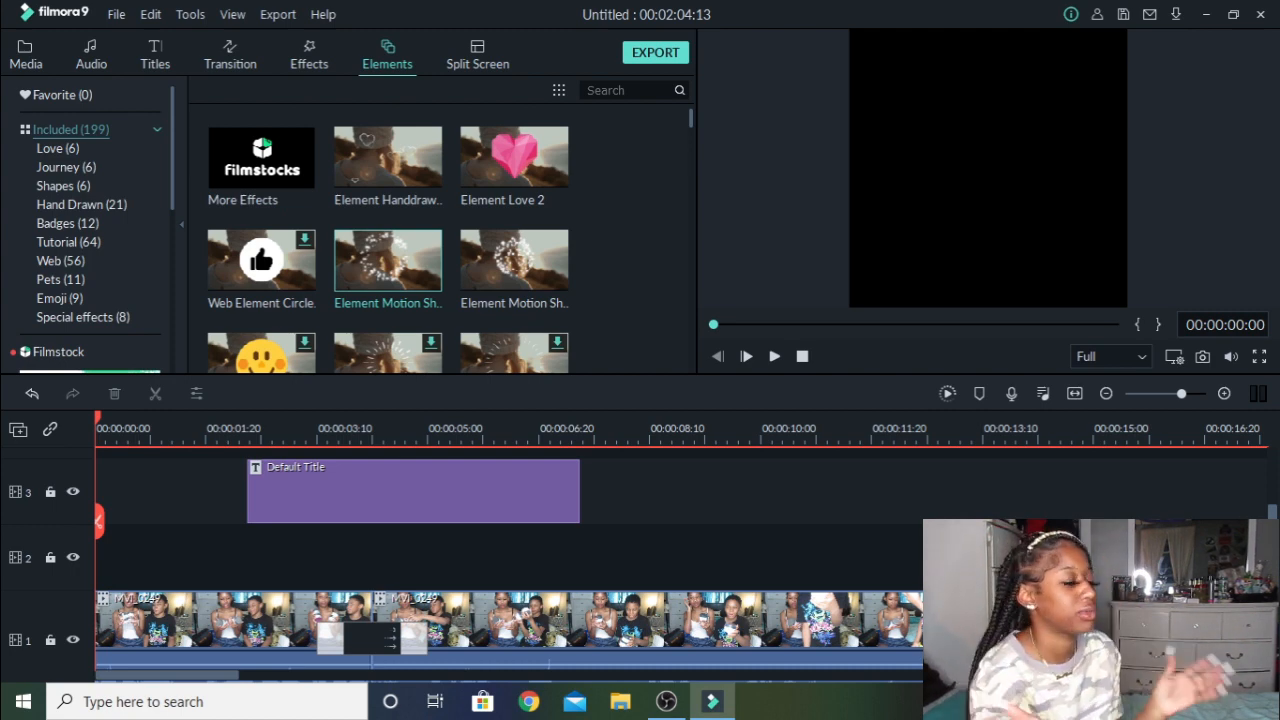
Preview the side-by-side two-panel split screen layout and look through the other split screen layouts.
{"action": "left_click", "coordinate": [478, 55]}
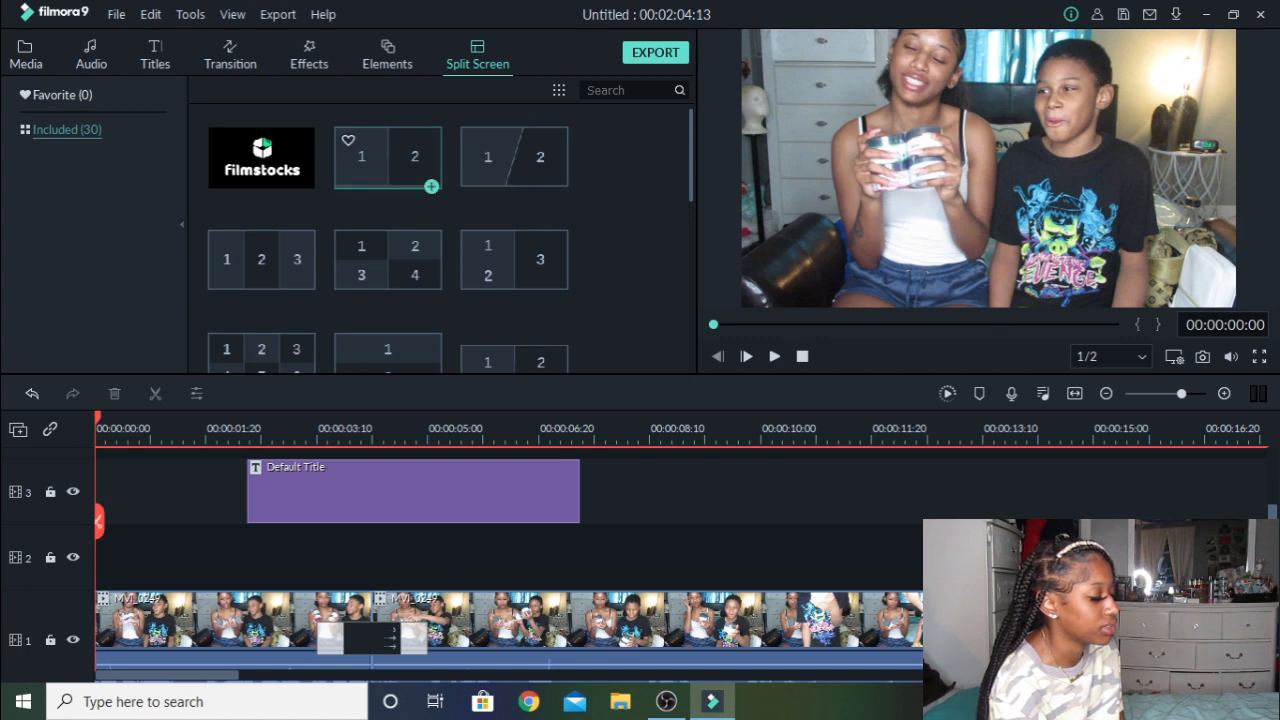
{"action": "left_click", "coordinate": [424, 156]}
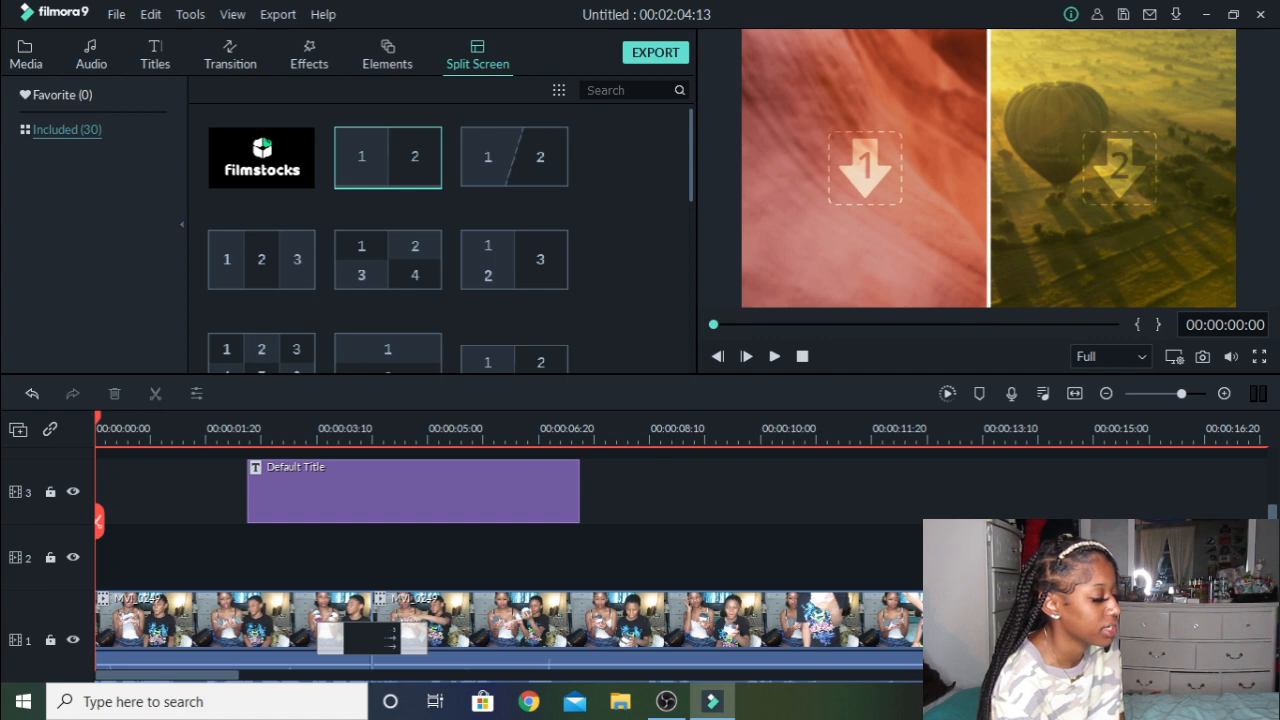
{"action": "scroll", "coordinate": [450, 240], "scroll_direction": "down", "scroll_amount": 4}
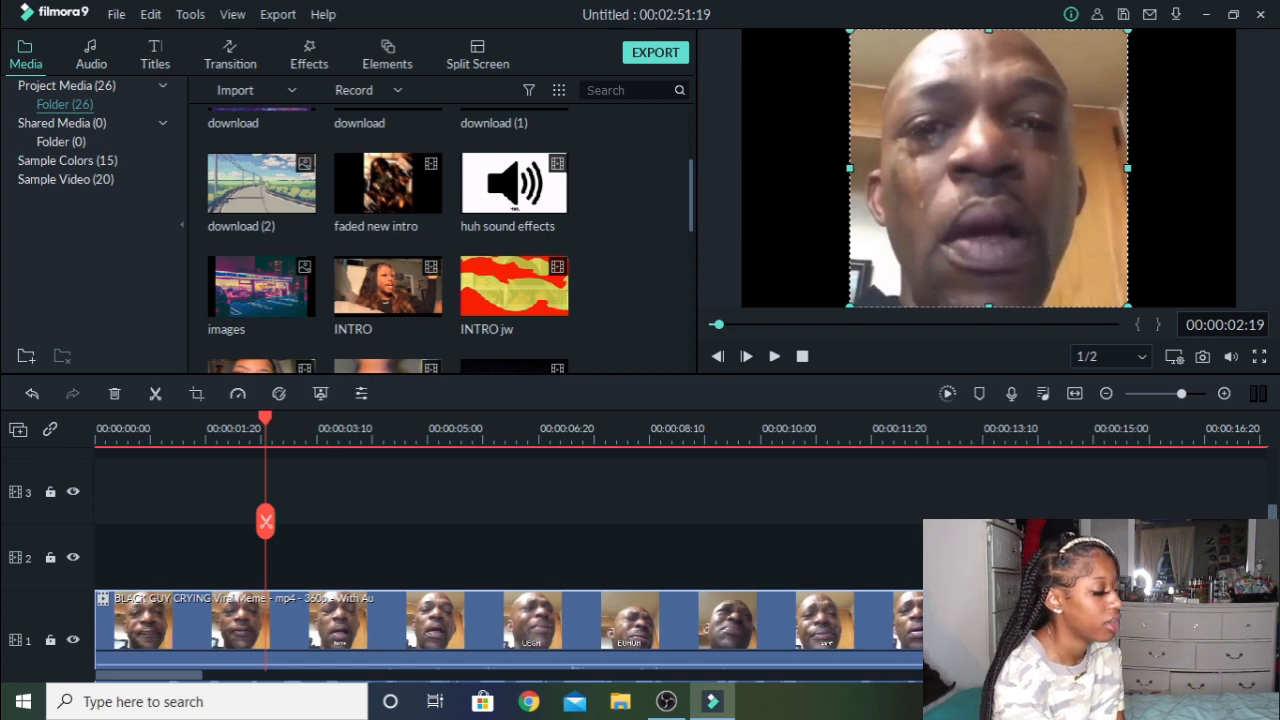
{"action": "double_click", "coordinate": [514, 182]}
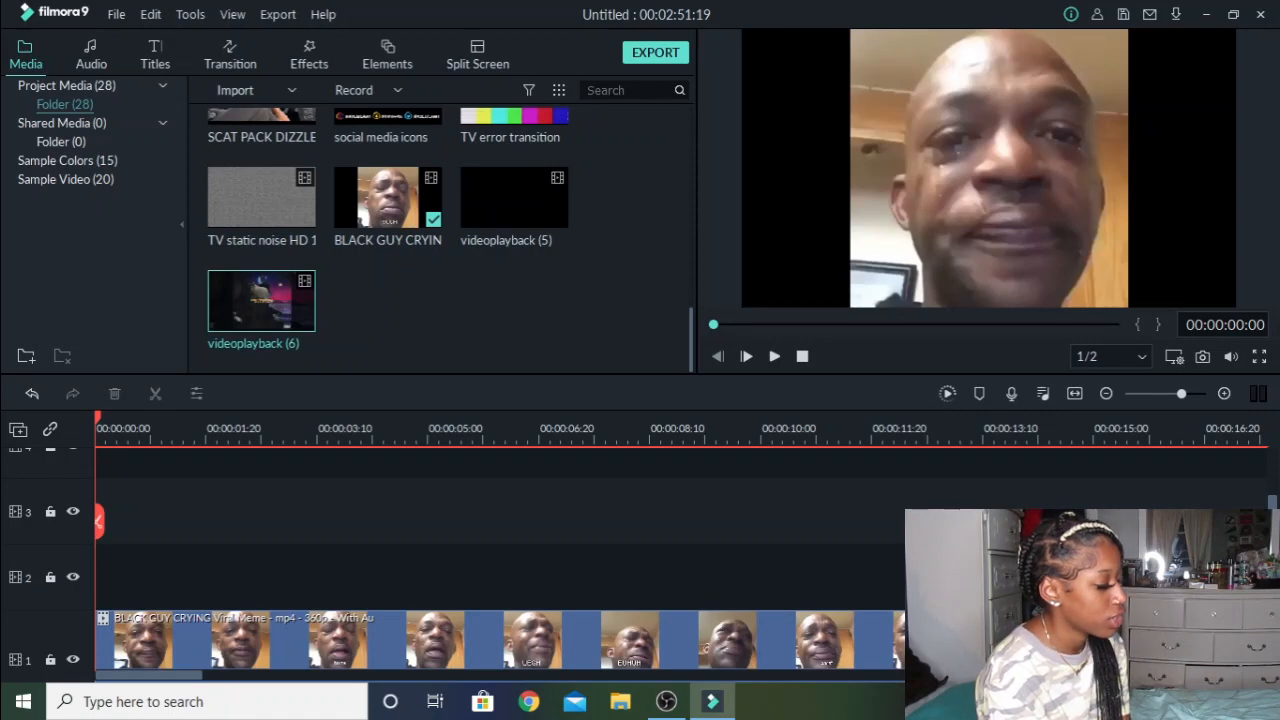
Import the Alien Dancing video from the "green screens !!!" folder inside "youtube editing Stuff" into the project media.
{"action": "left_click", "coordinate": [250, 90]}
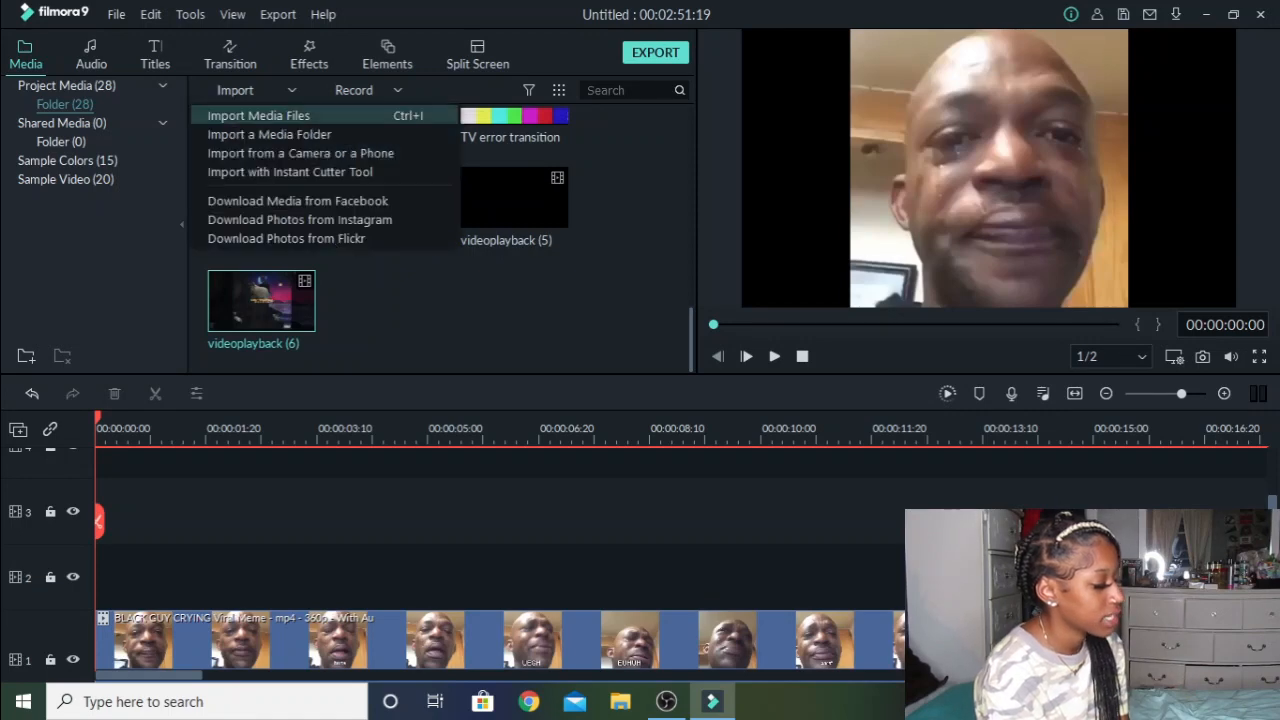
{"action": "left_click", "coordinate": [270, 115]}
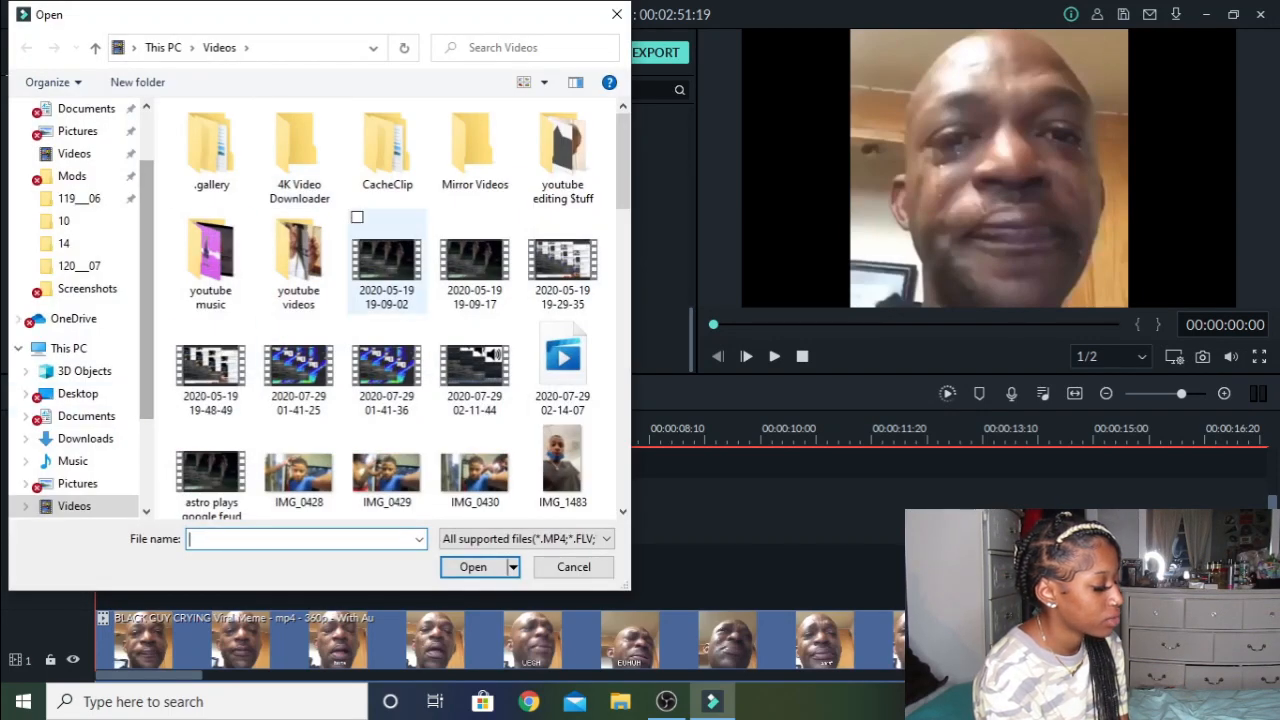
{"action": "left_click", "coordinate": [563, 156]}
{"action": "double_click", "coordinate": [563, 156]}
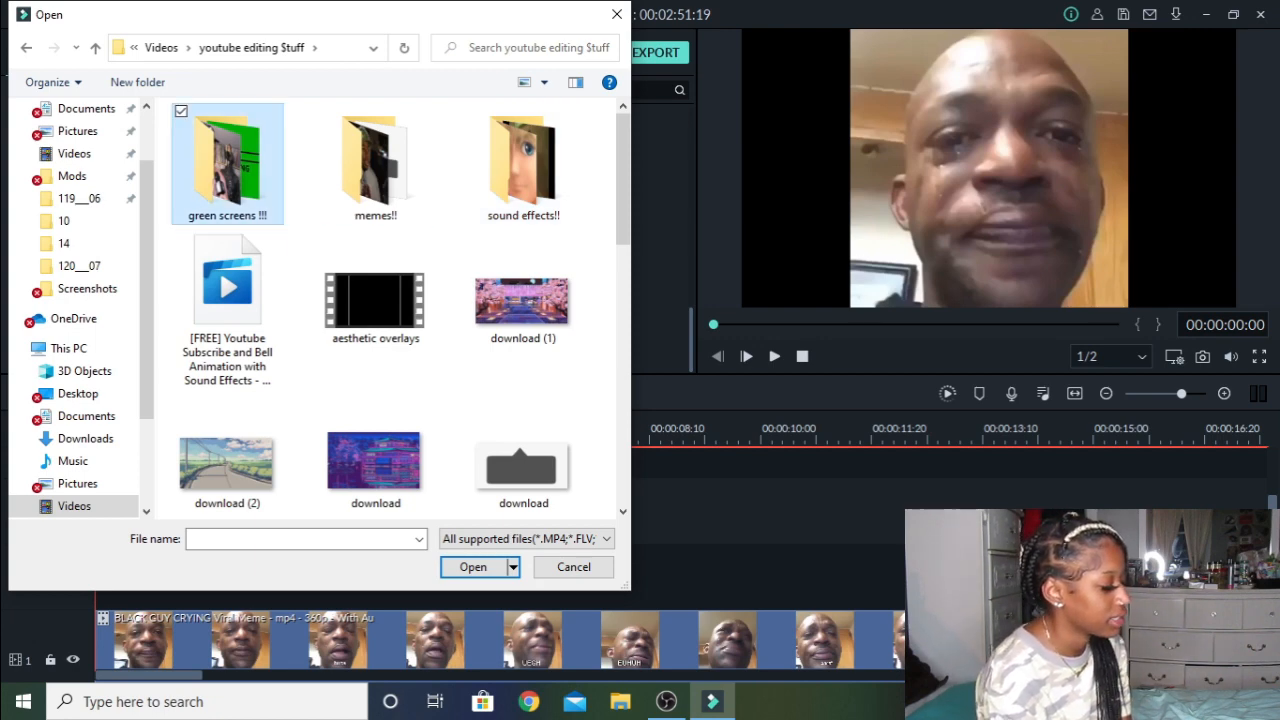
{"action": "double_click", "coordinate": [222, 165]}
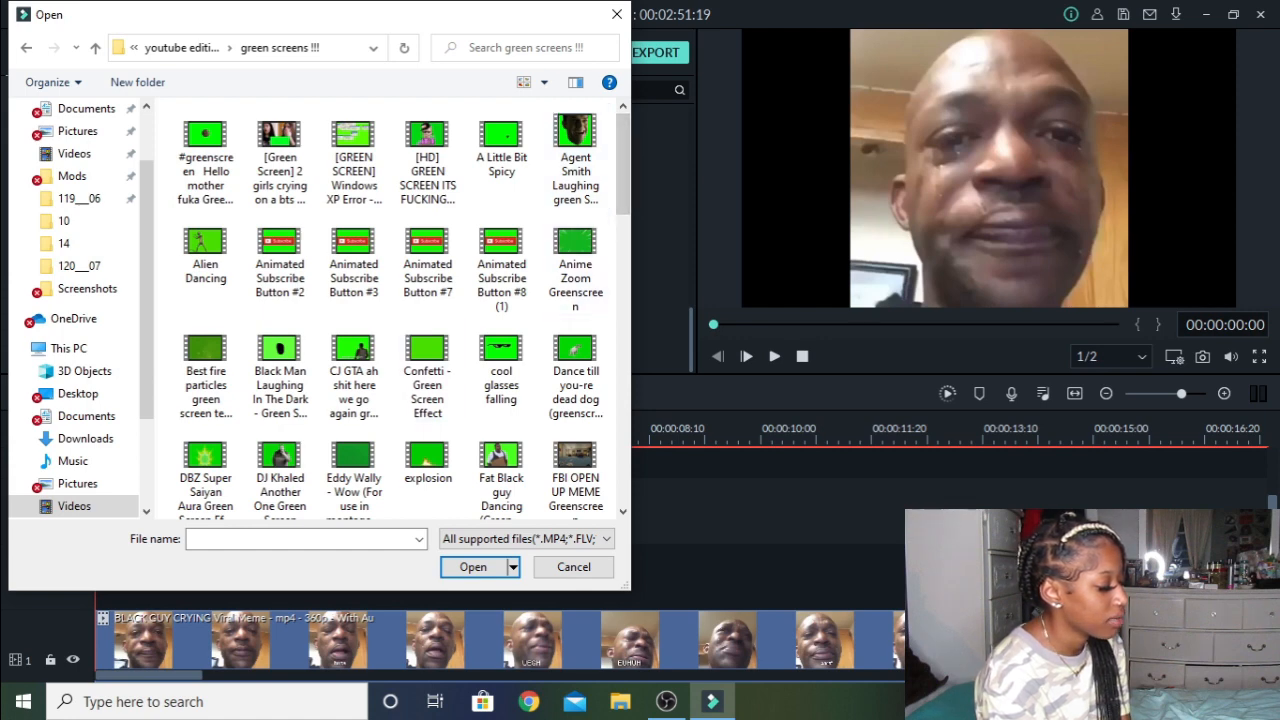
{"action": "left_click", "coordinate": [206, 250]}
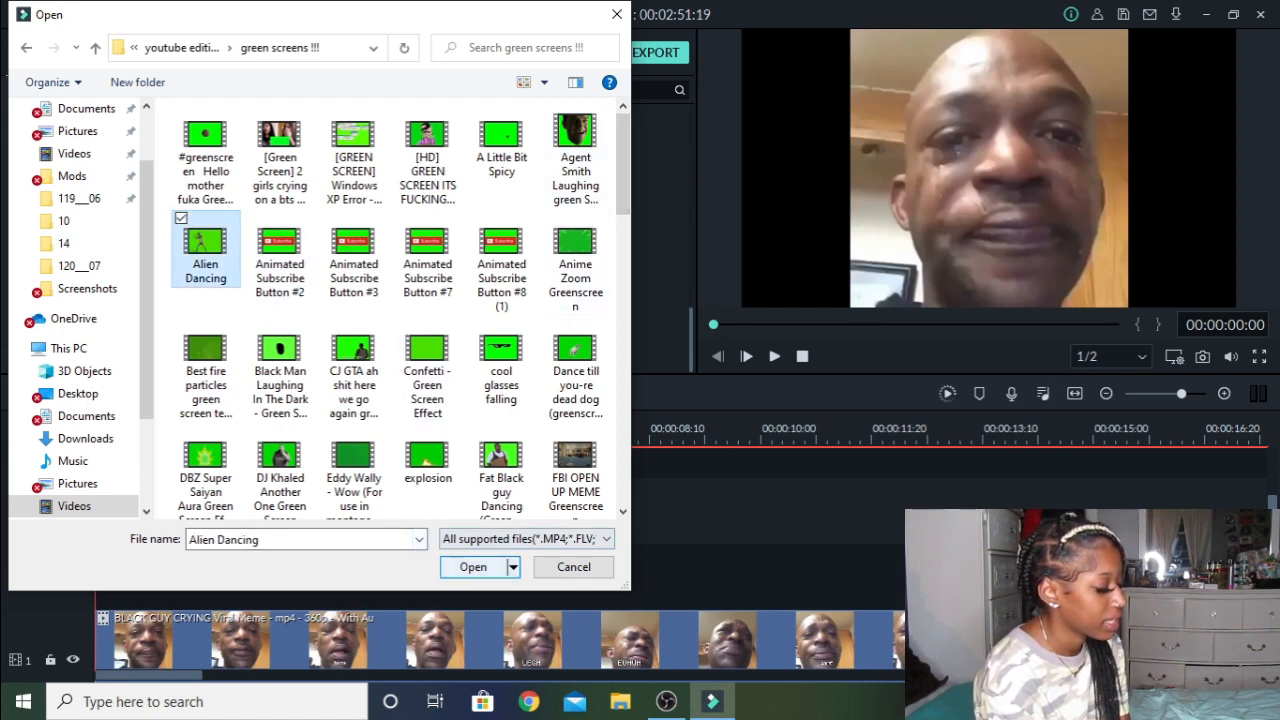
{"action": "left_click", "coordinate": [473, 567]}
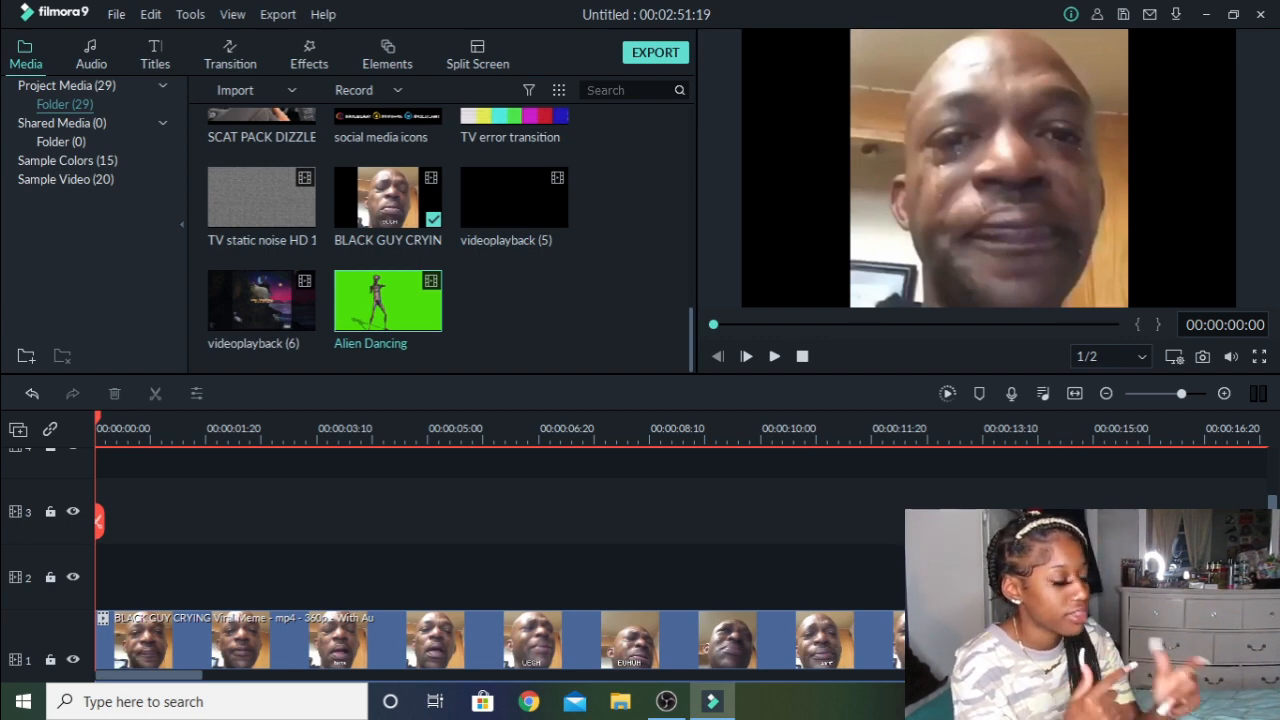
Place the Alien Dancing clip at the start of the second video track, above the crying meme clip.
{"action": "mouse_move", "coordinate": [387, 299]}
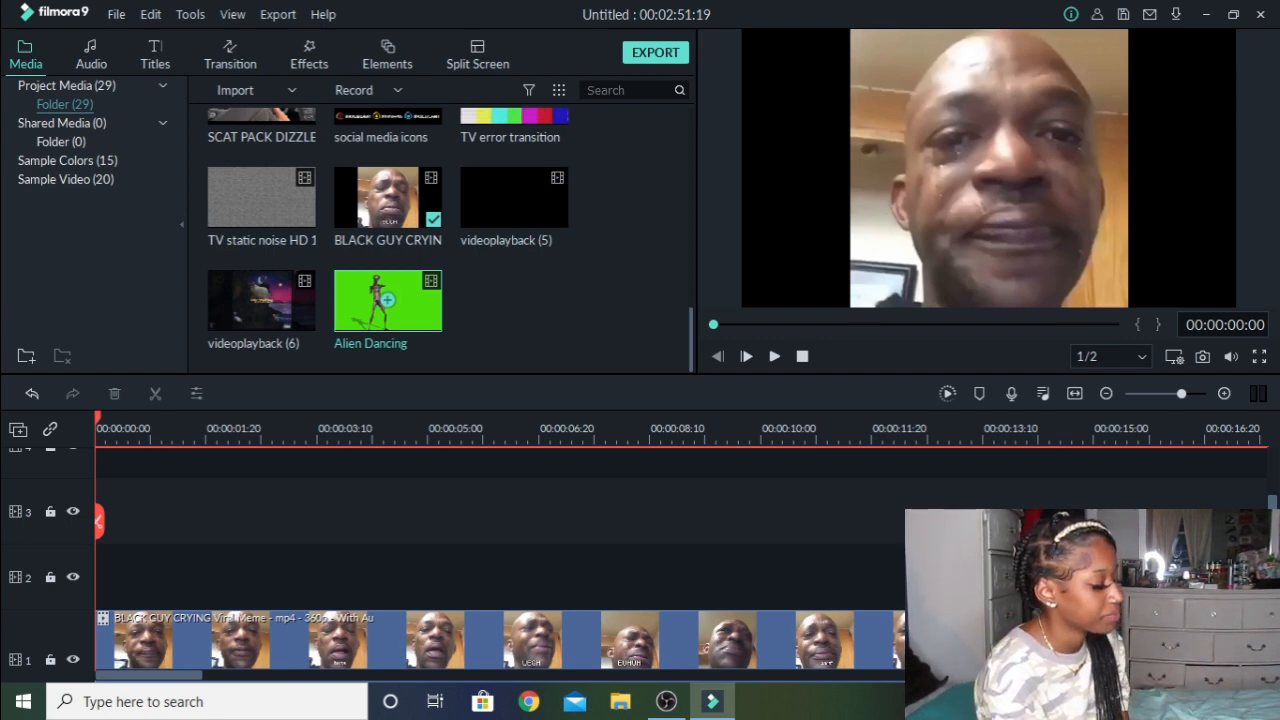
{"action": "left_click_drag", "start_coordinate": [387, 299], "coordinate": [102, 512]}
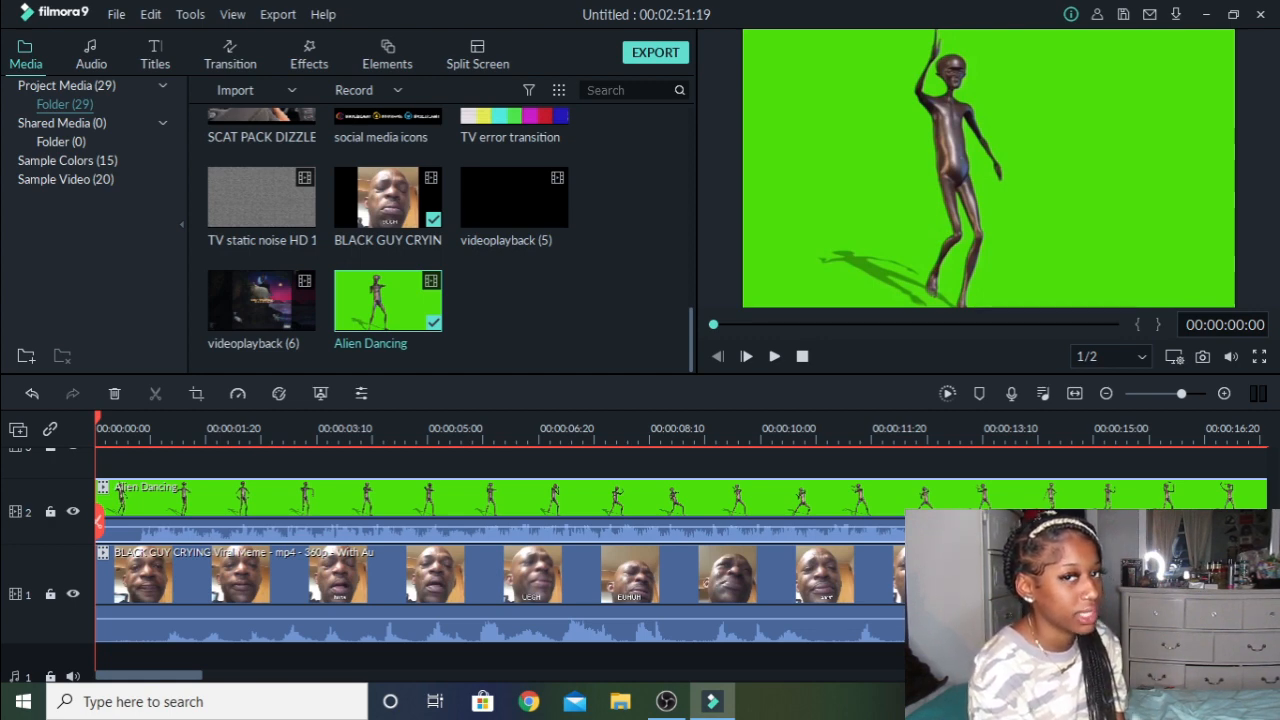
{"action": "scroll", "coordinate": [600, 562], "scroll_direction": "up", "scroll_amount": 1}
{"action": "scroll", "coordinate": [600, 562], "scroll_direction": "right", "scroll_amount": 2}
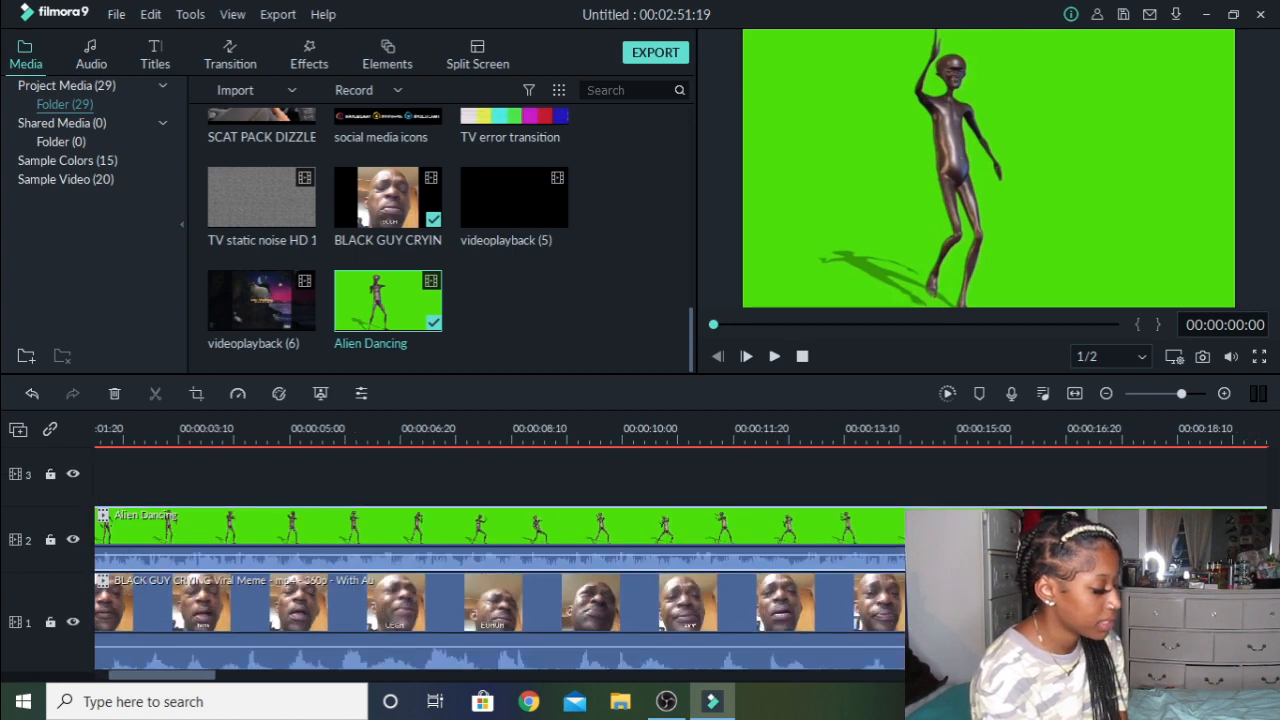
{"action": "scroll", "coordinate": [500, 560], "scroll_direction": "left", "scroll_amount": 2}
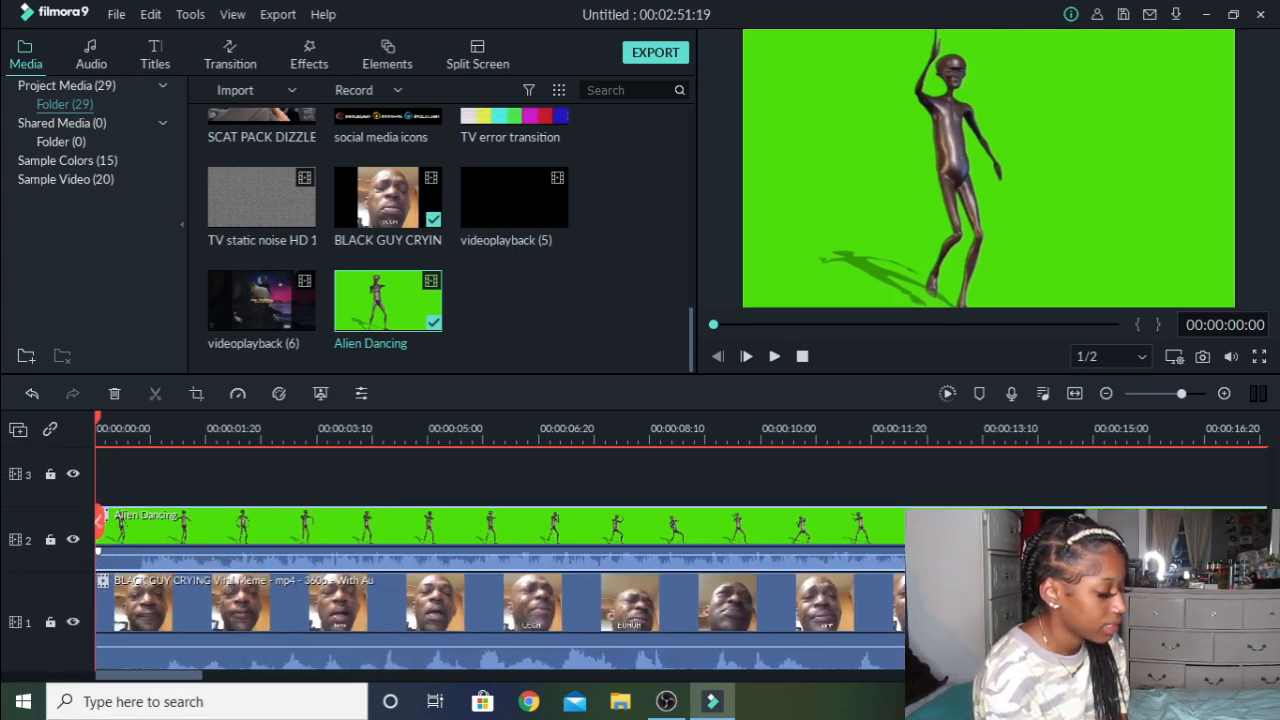
Apply Green Screen keying to the Alien Dancing clip on the second video track.
{"action": "right_click", "coordinate": [182, 530]}
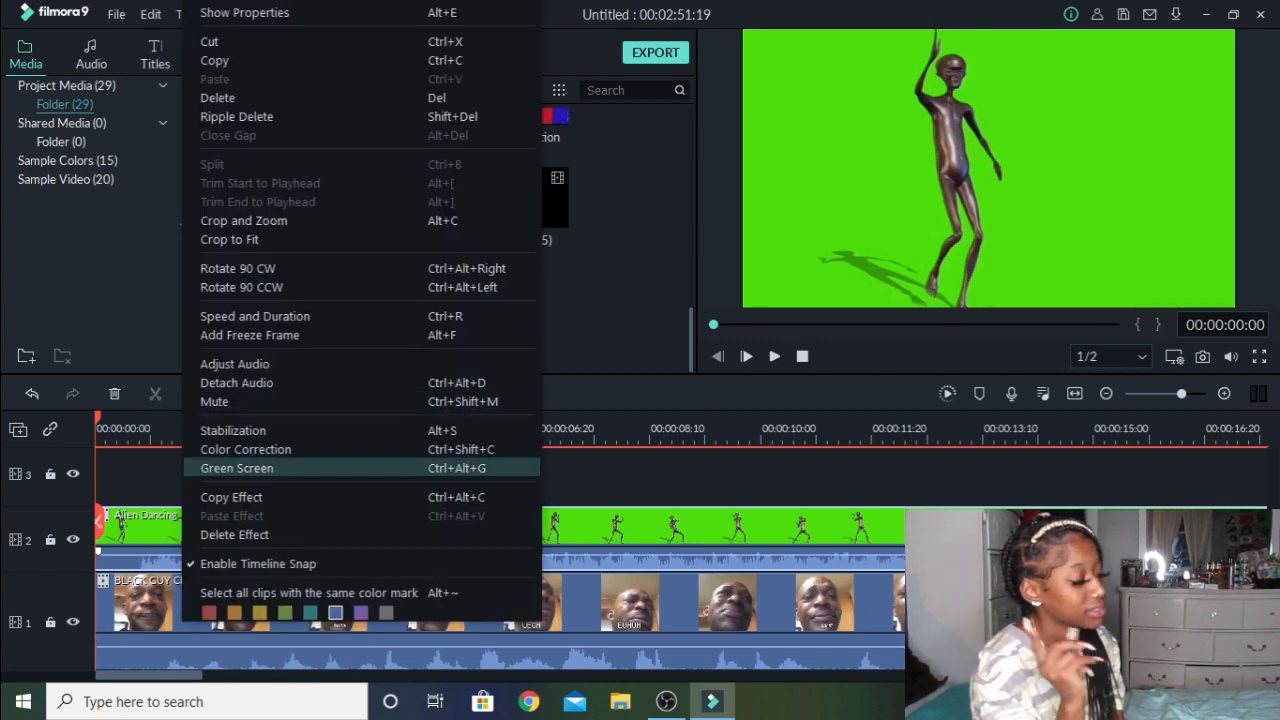
{"action": "left_click", "coordinate": [236, 468]}
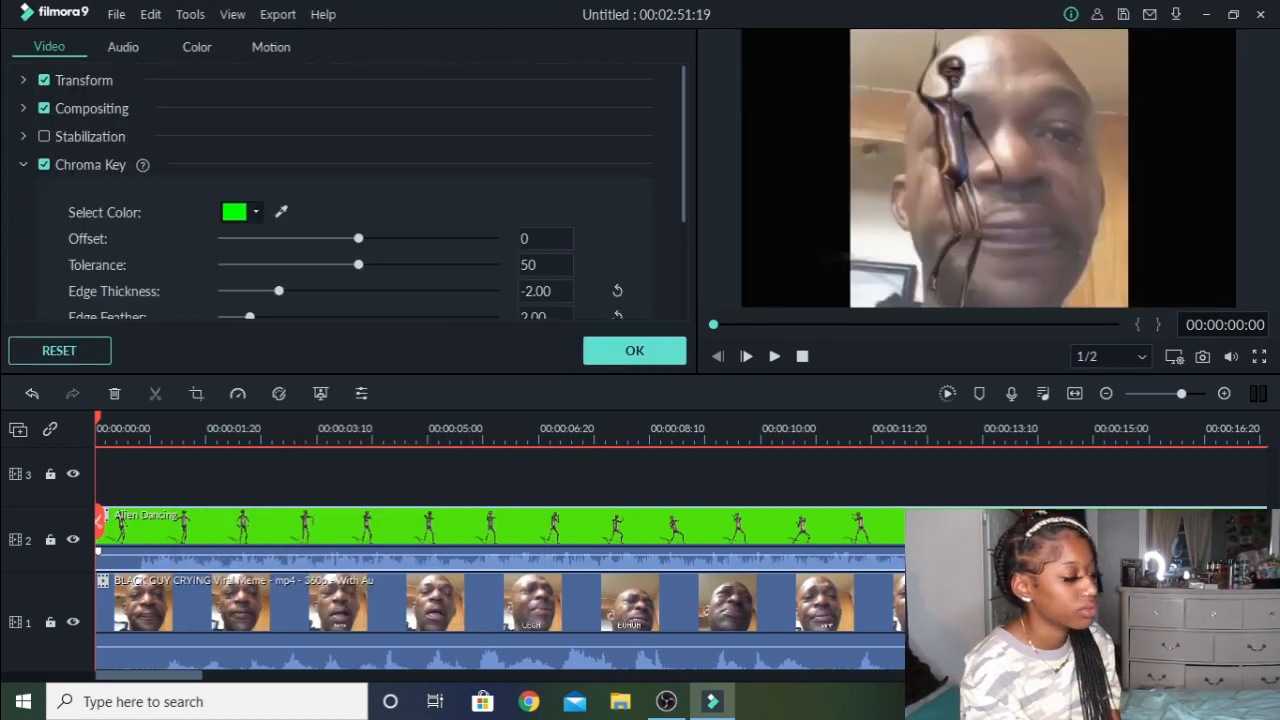
{"action": "left_click_drag", "start_coordinate": [283, 468], "coordinate": [149, 446]}
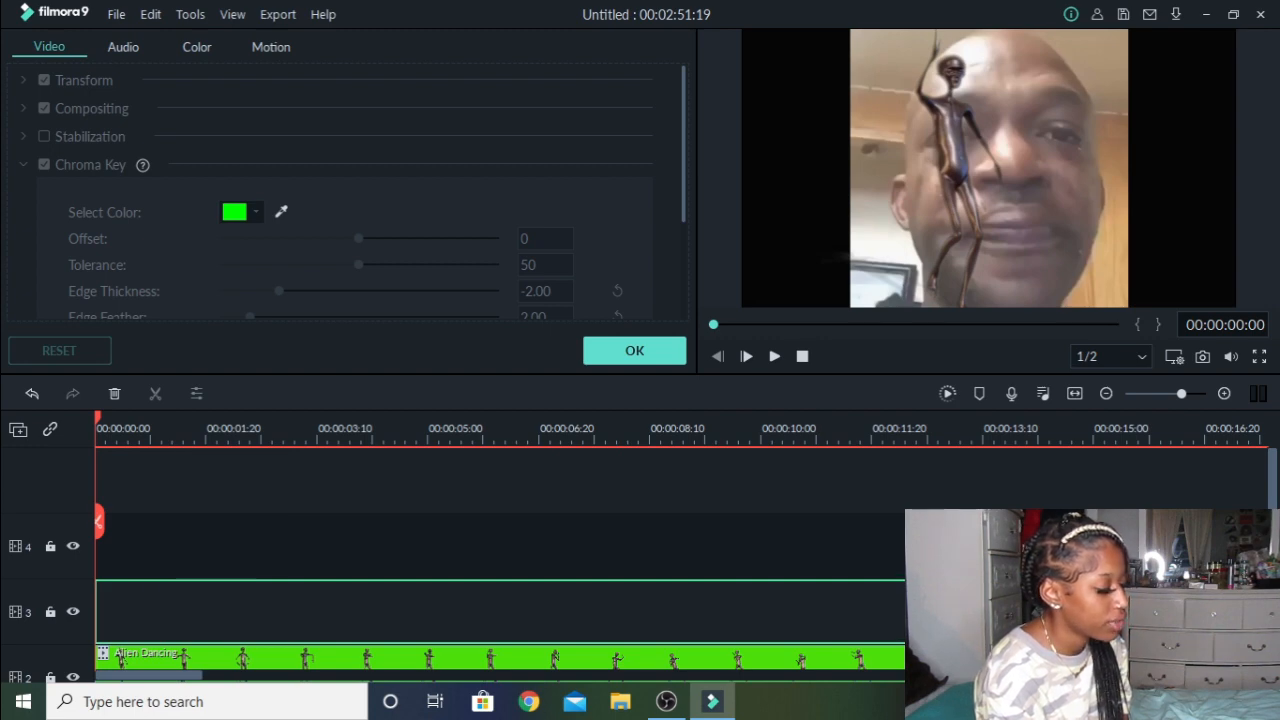
{"action": "scroll", "coordinate": [636, 566], "scroll_direction": "down", "scroll_amount": 2}
{"action": "left_click", "coordinate": [636, 523]}
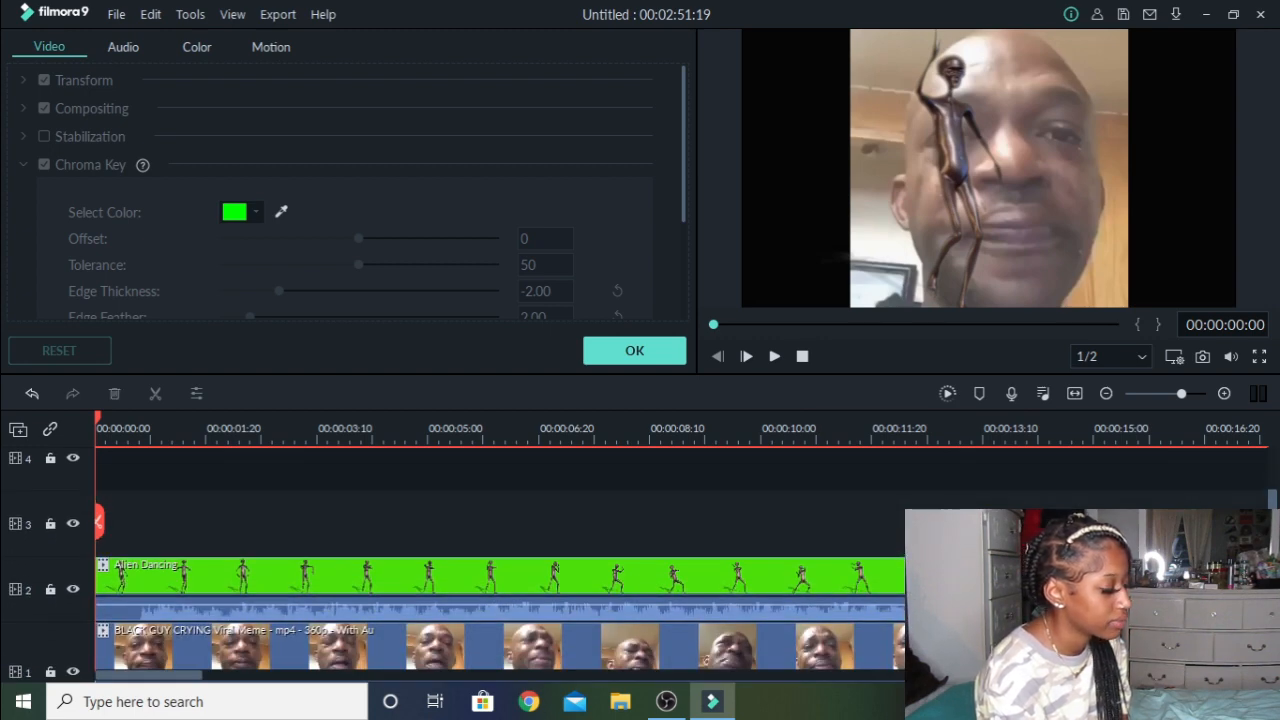
Set the Alien Dancing clip's chroma key Edge Thickness to about -2.99 and Edge Feather to about 11.31, and lower its Tolerance.
{"action": "left_click", "coordinate": [500, 580]}
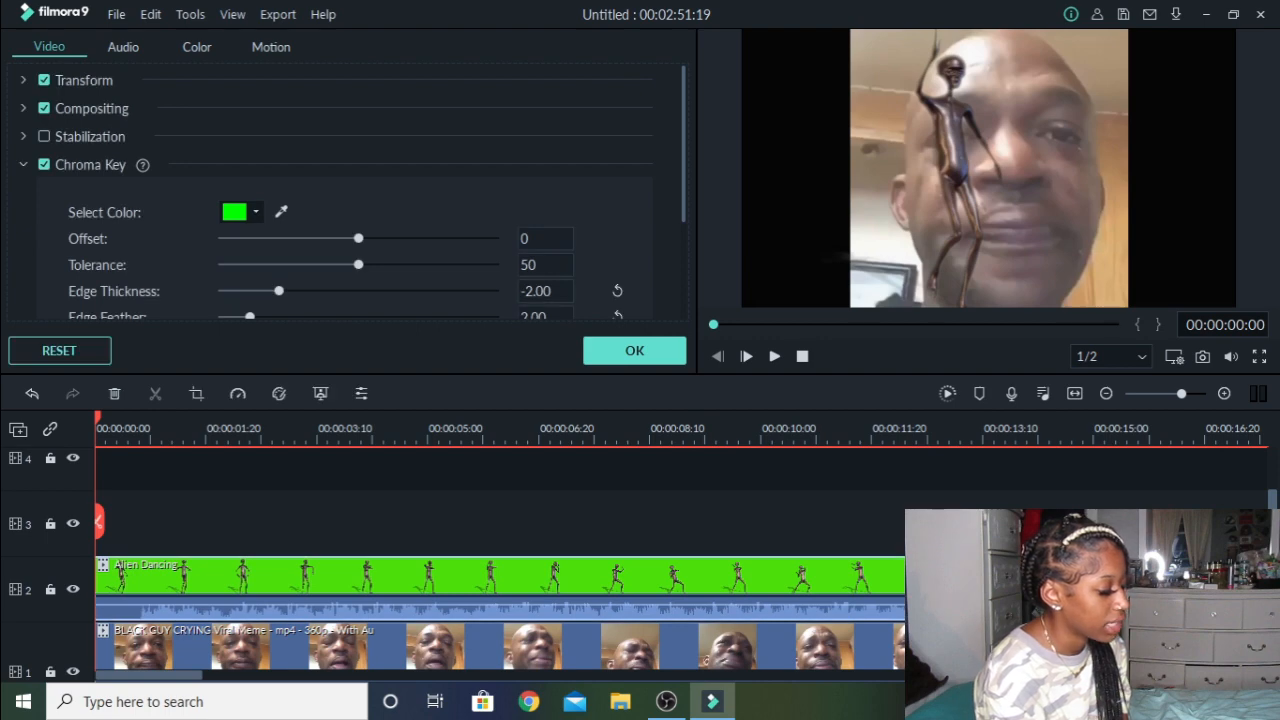
{"action": "left_click_drag", "start_coordinate": [278, 290], "coordinate": [386, 316]}
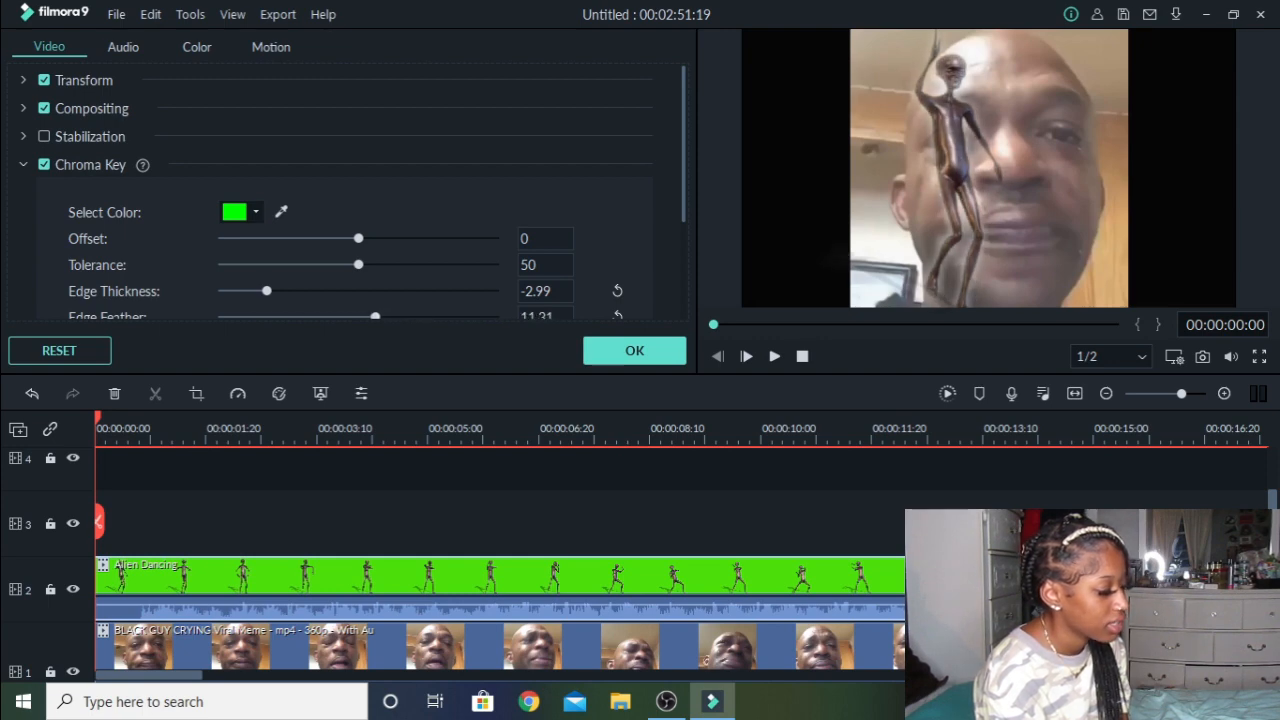
{"action": "left_click_drag", "start_coordinate": [358, 264], "coordinate": [283, 264]}
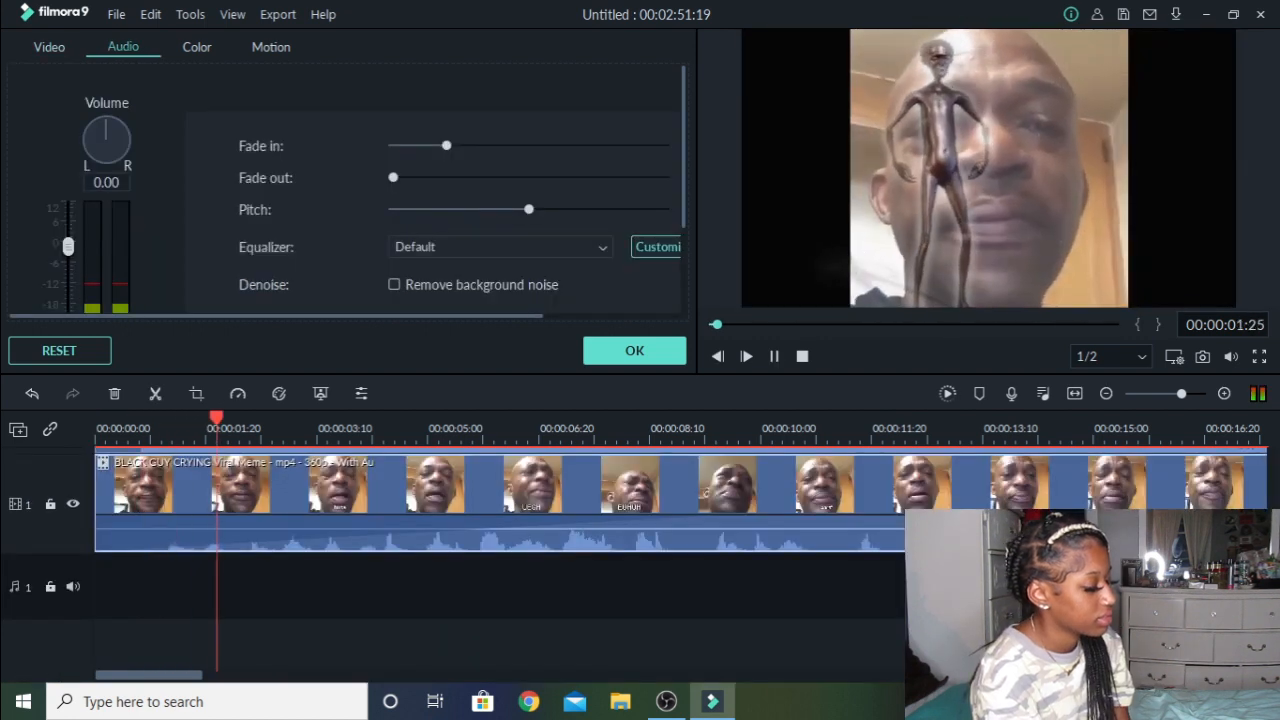